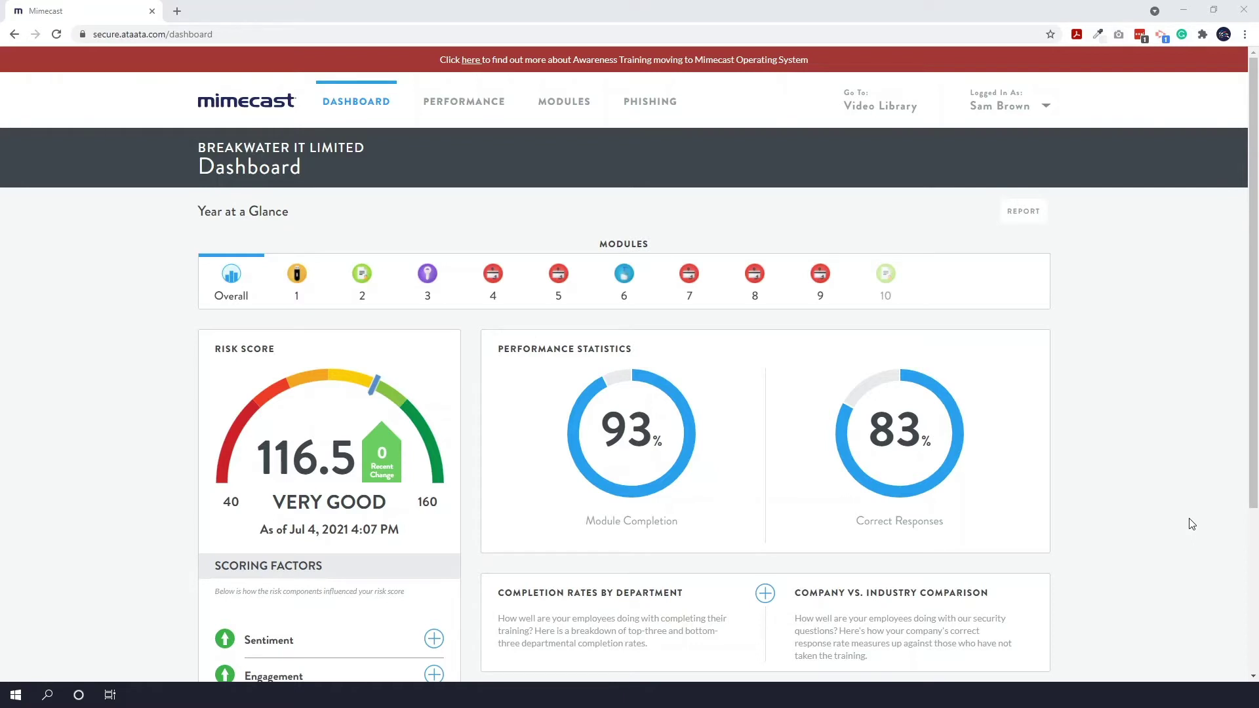
Step: Expand the Sentiment, Engagement and Knowledge scoring factor explanations, then review the Performance Statistics donuts
scroll(1191, 524, down, 2)
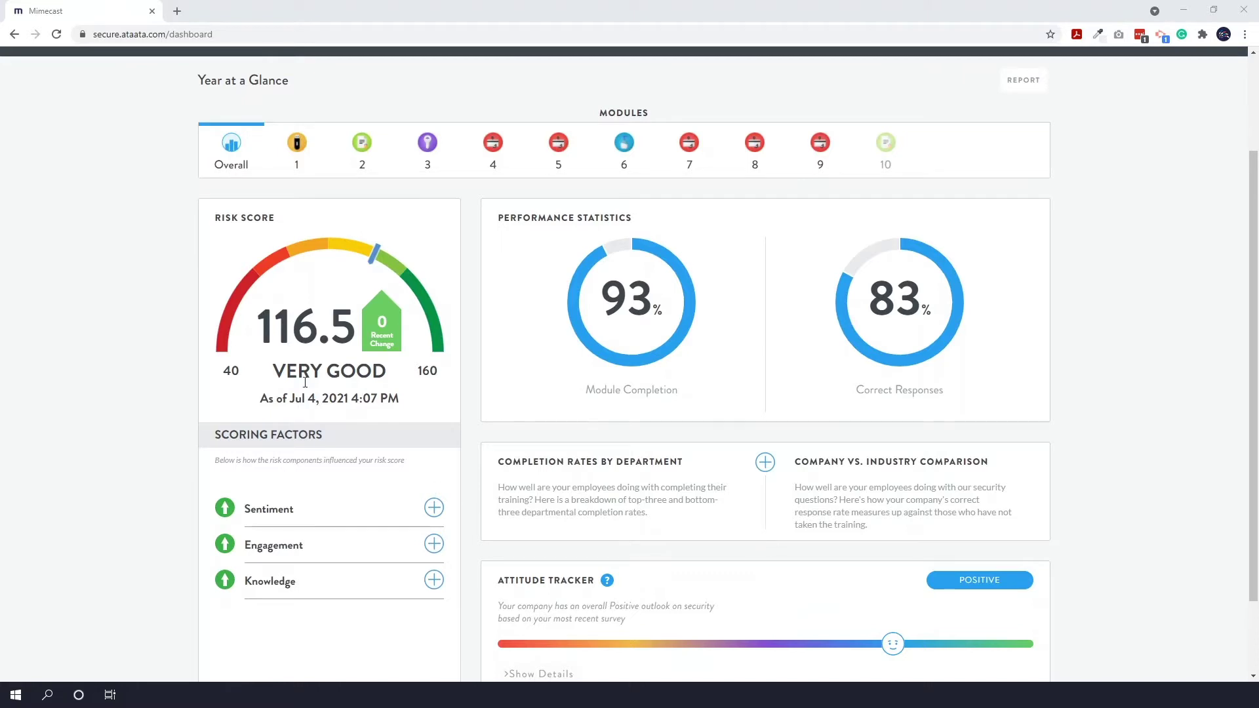
mouse_move(225, 341)
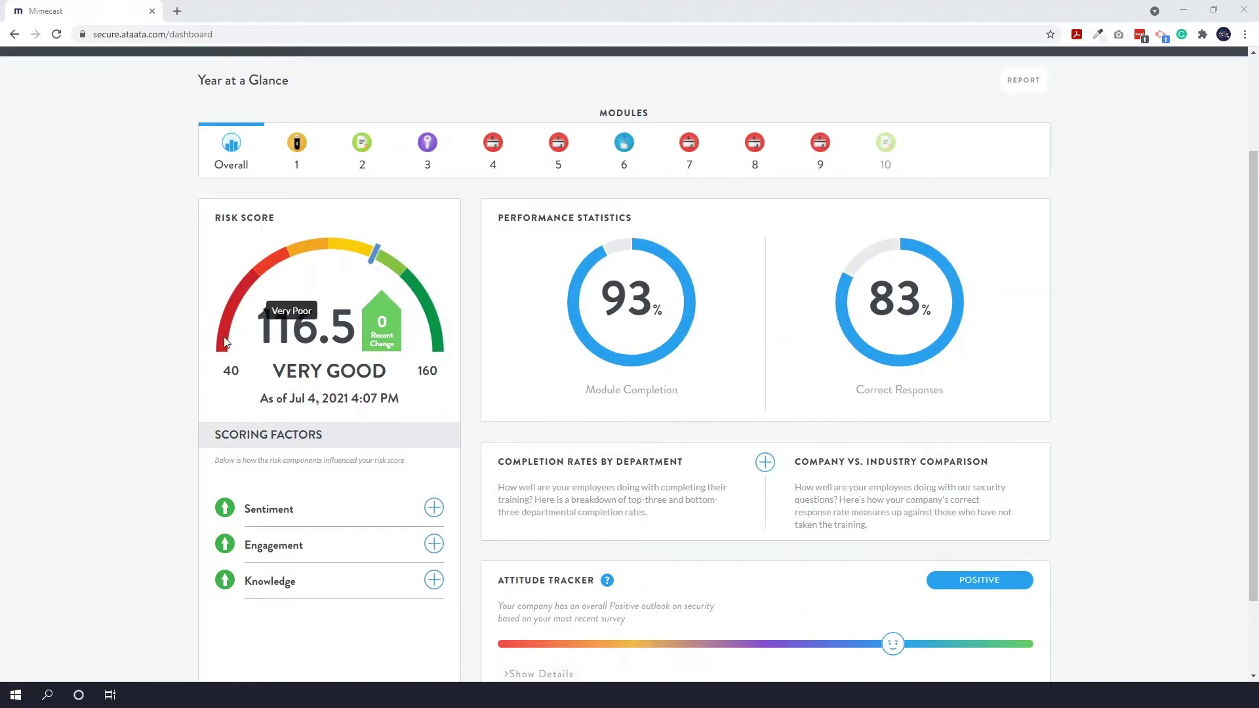
mouse_move(416, 294)
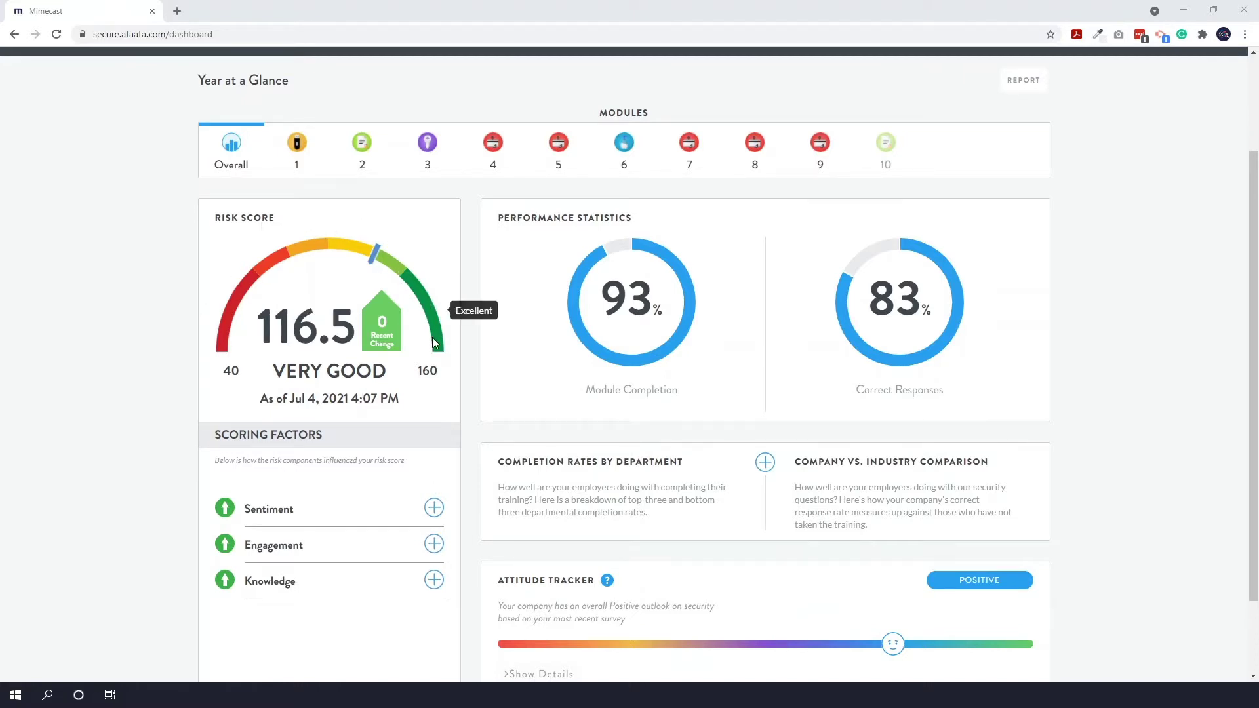
mouse_move(395, 276)
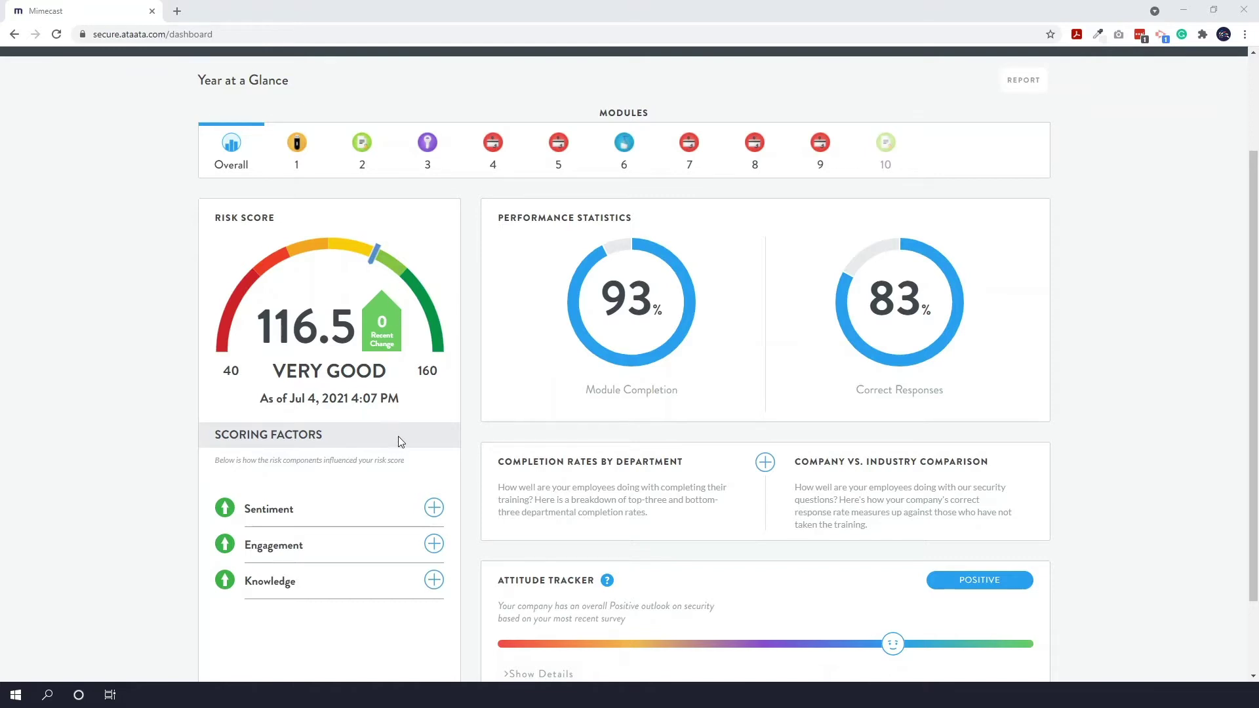
scroll(399, 435, down, 1)
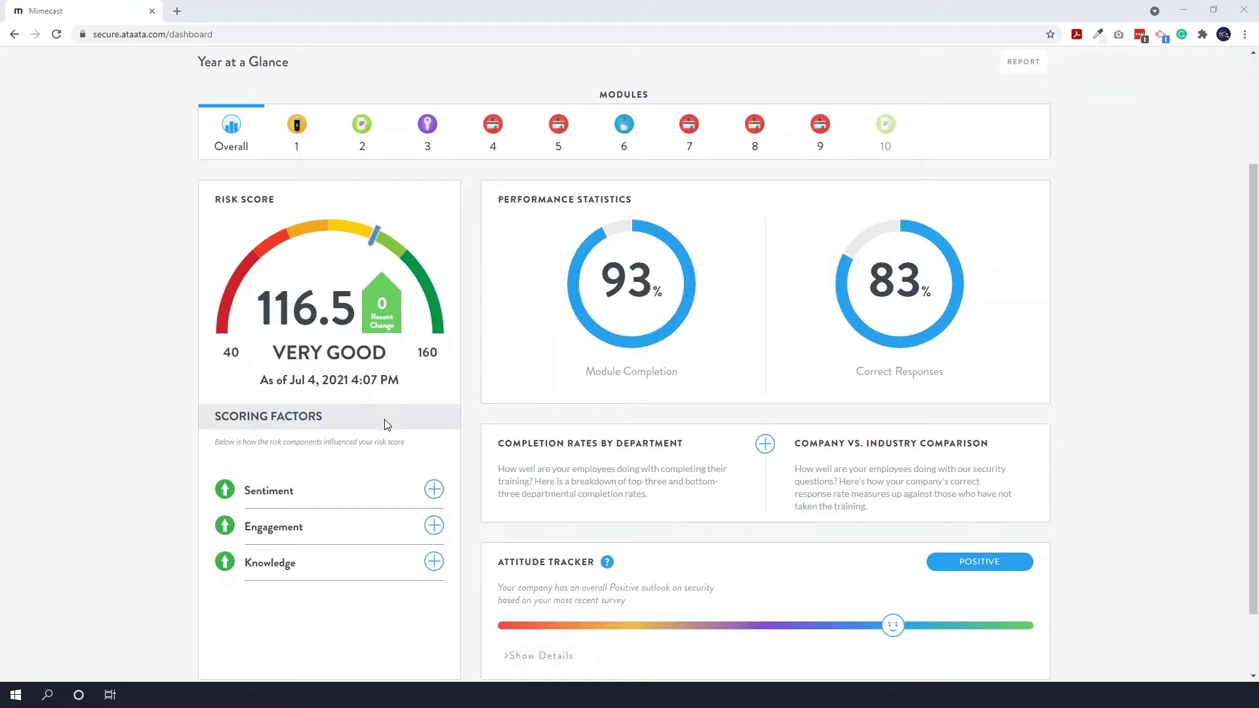
click(435, 492)
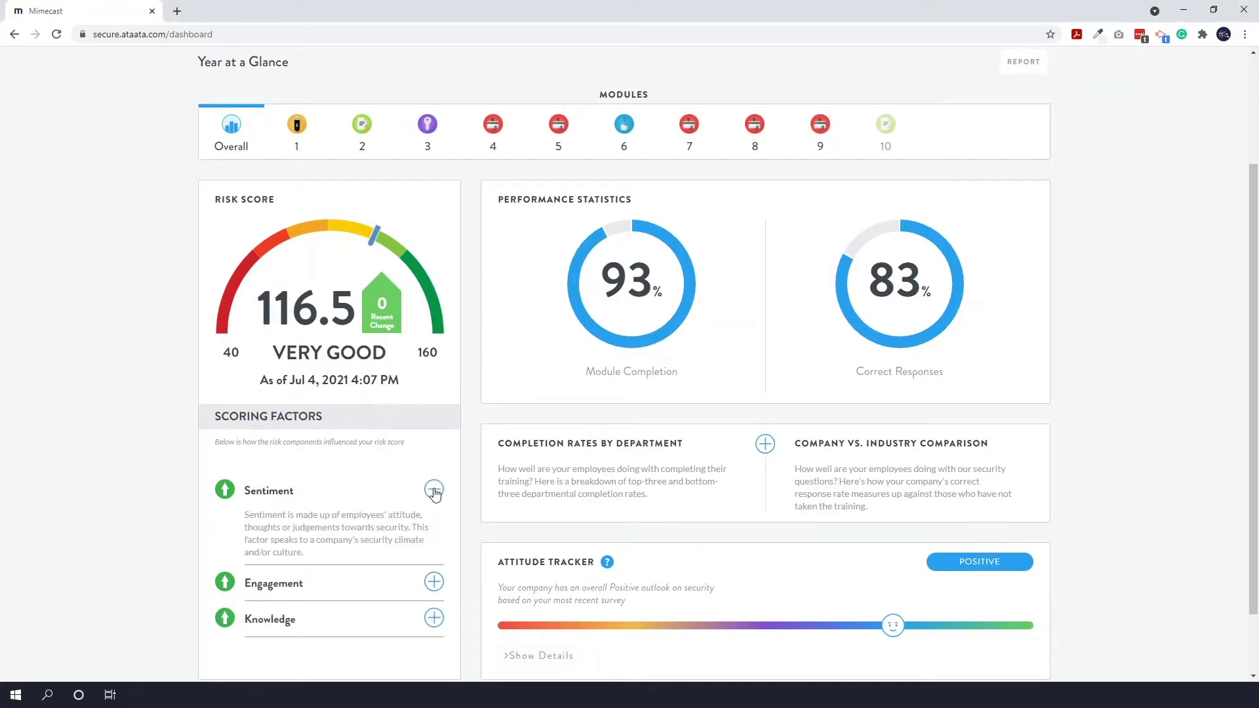
scroll(429, 523, down, 1)
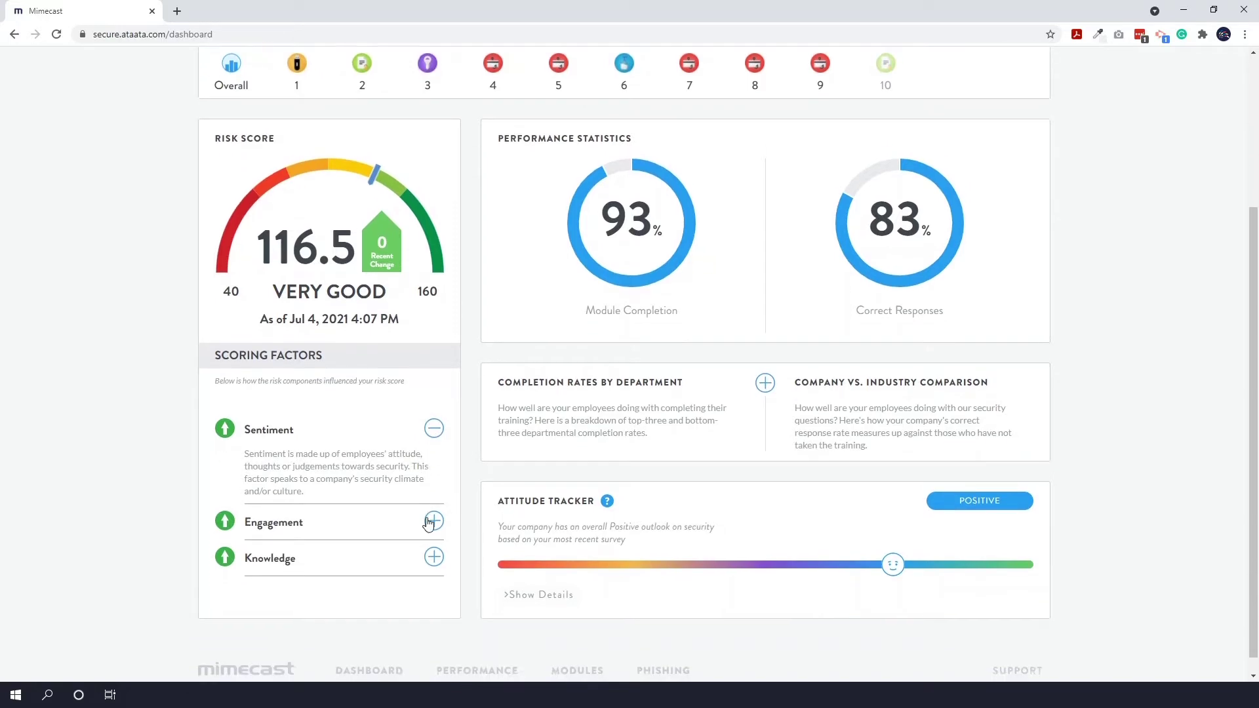
click(430, 502)
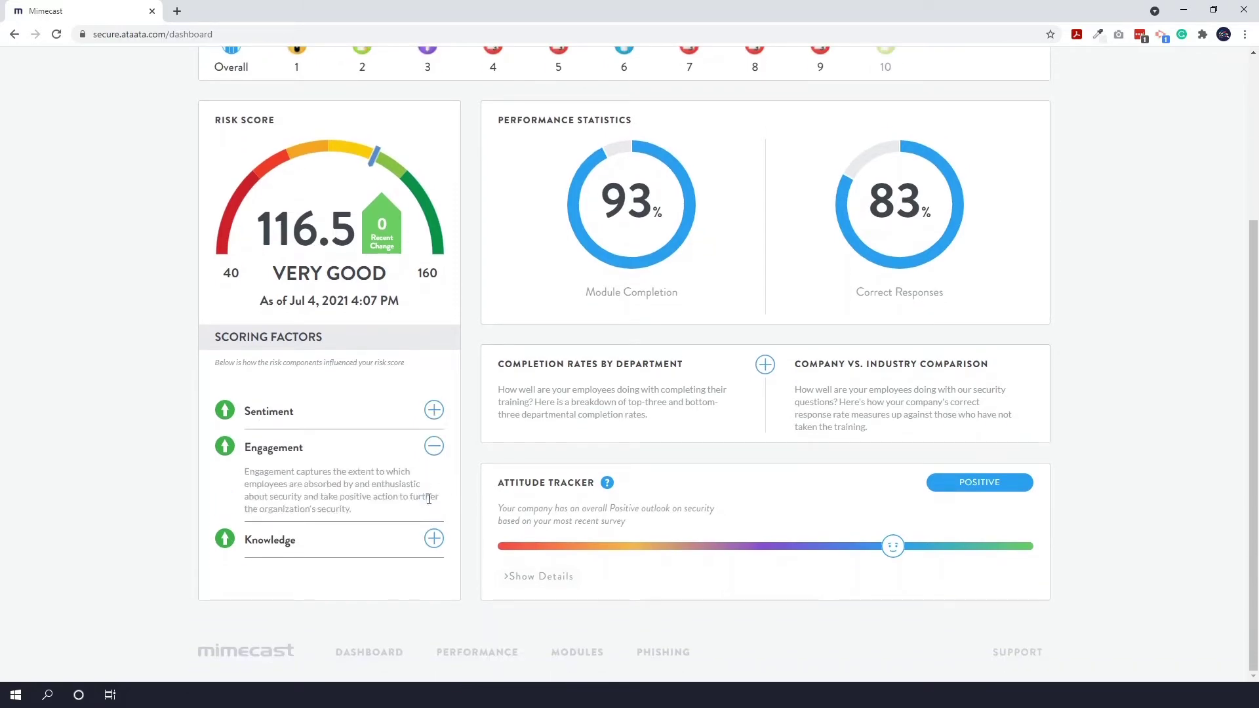
click(434, 539)
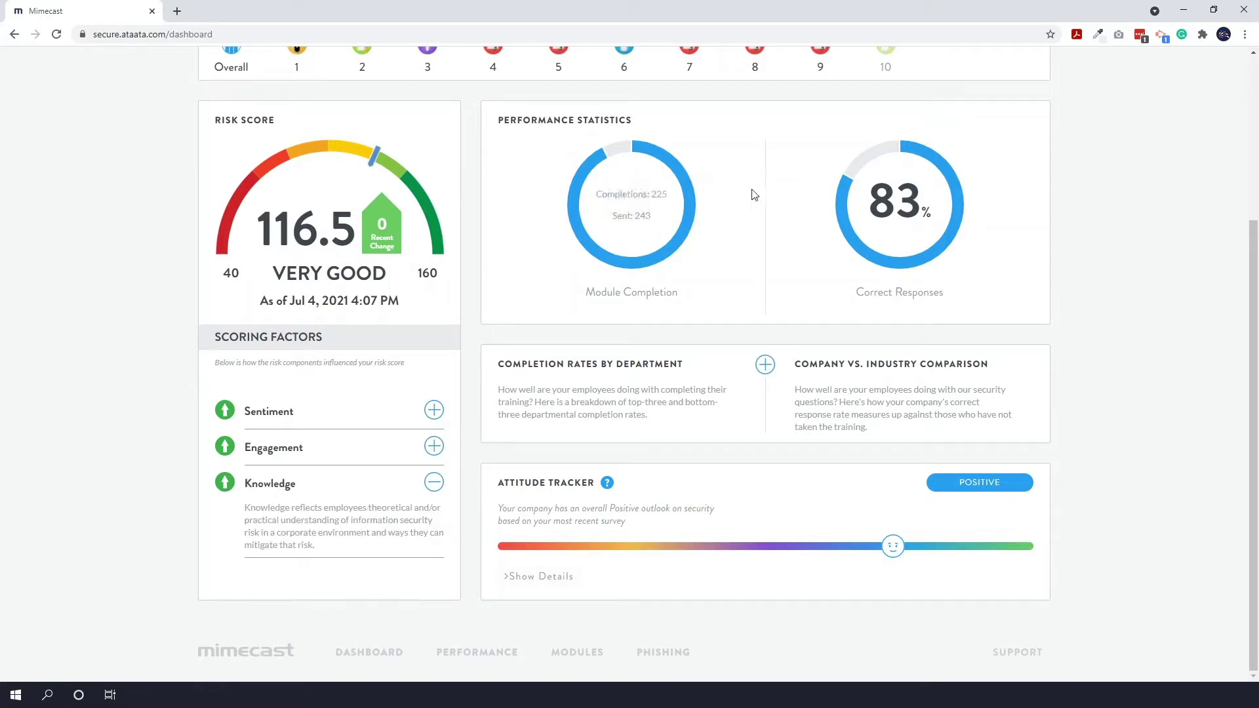
mouse_move(781, 202)
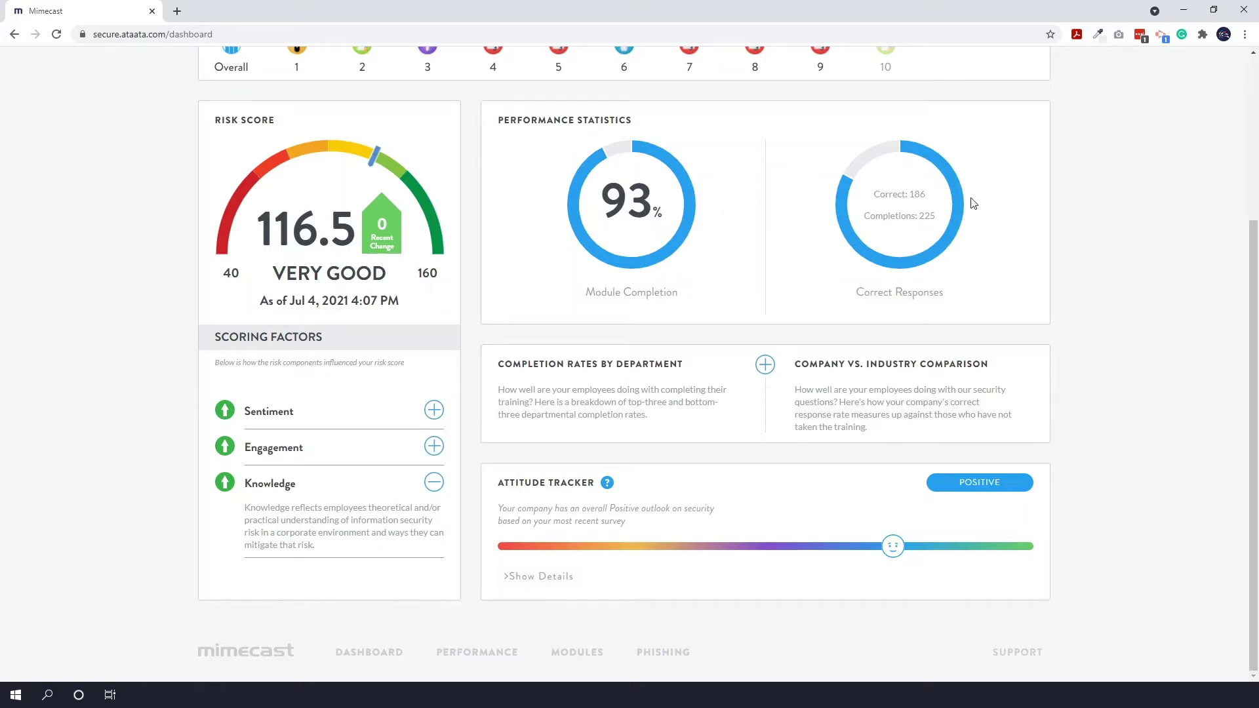
mouse_move(664, 186)
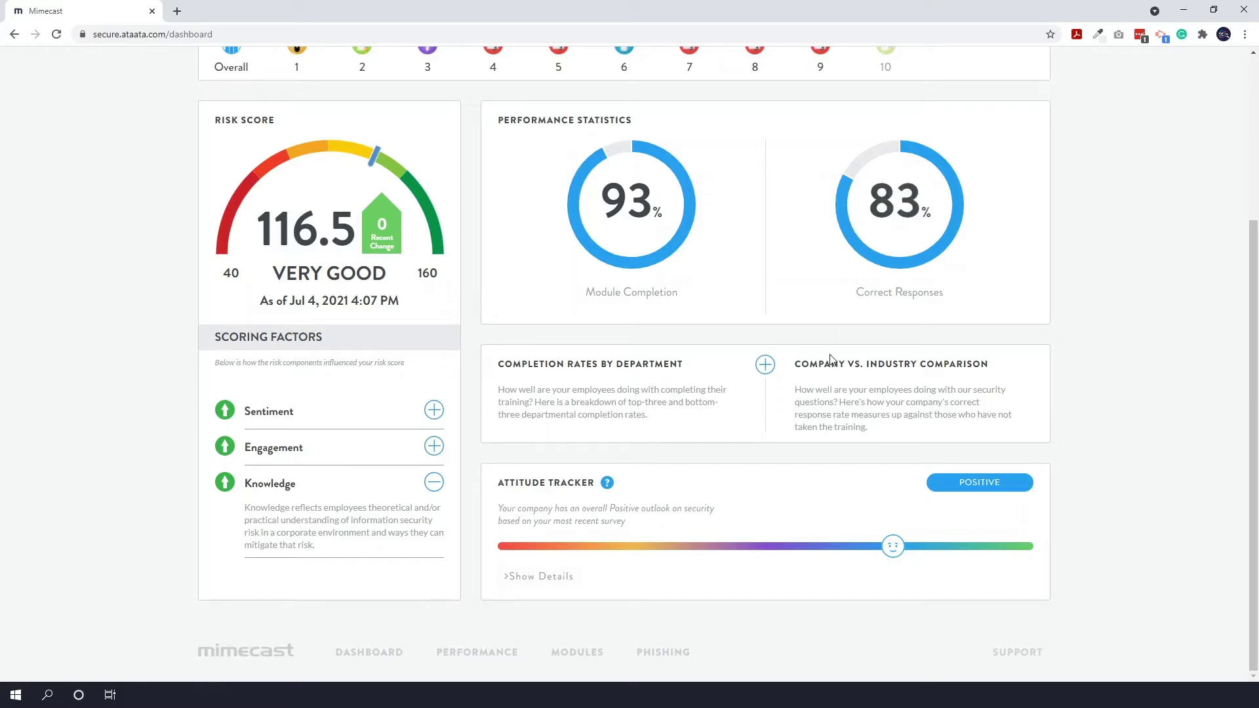
Step: Expand department completion rates and the industry comparison, from Aerospace and Defense 39% to Hospitality 30%
click(766, 368)
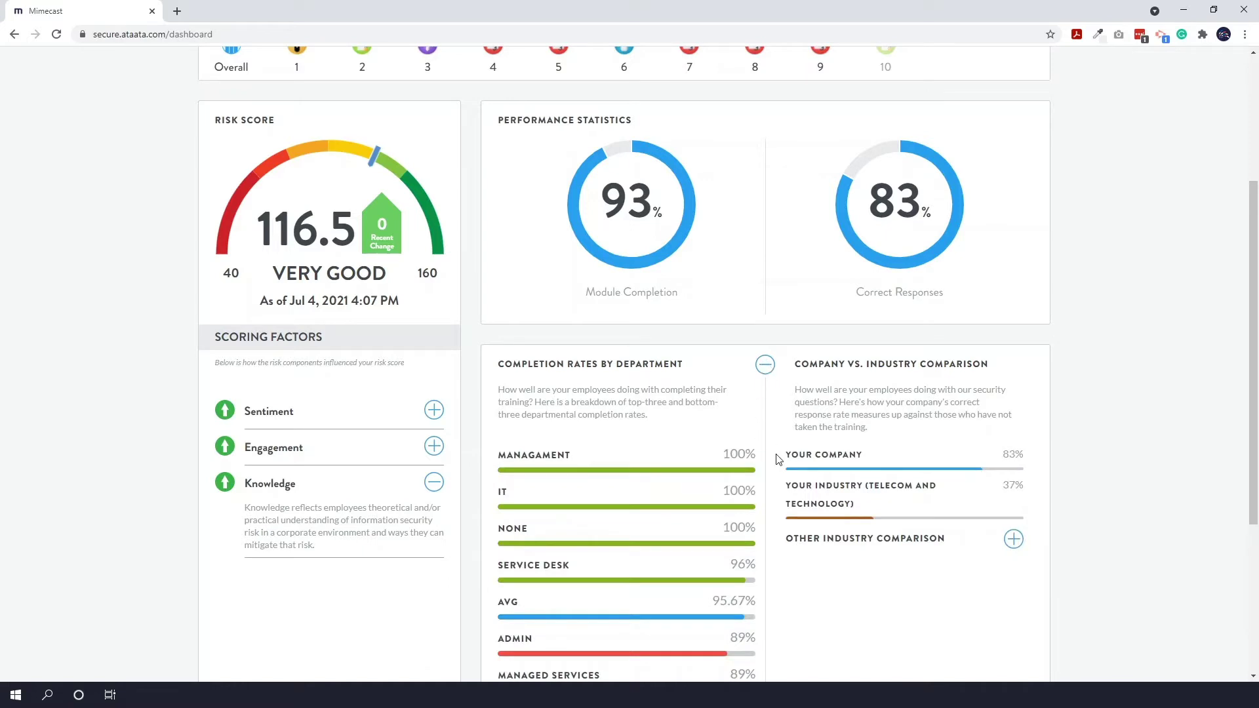
scroll(778, 459, down, 2)
scroll(778, 459, down, 1)
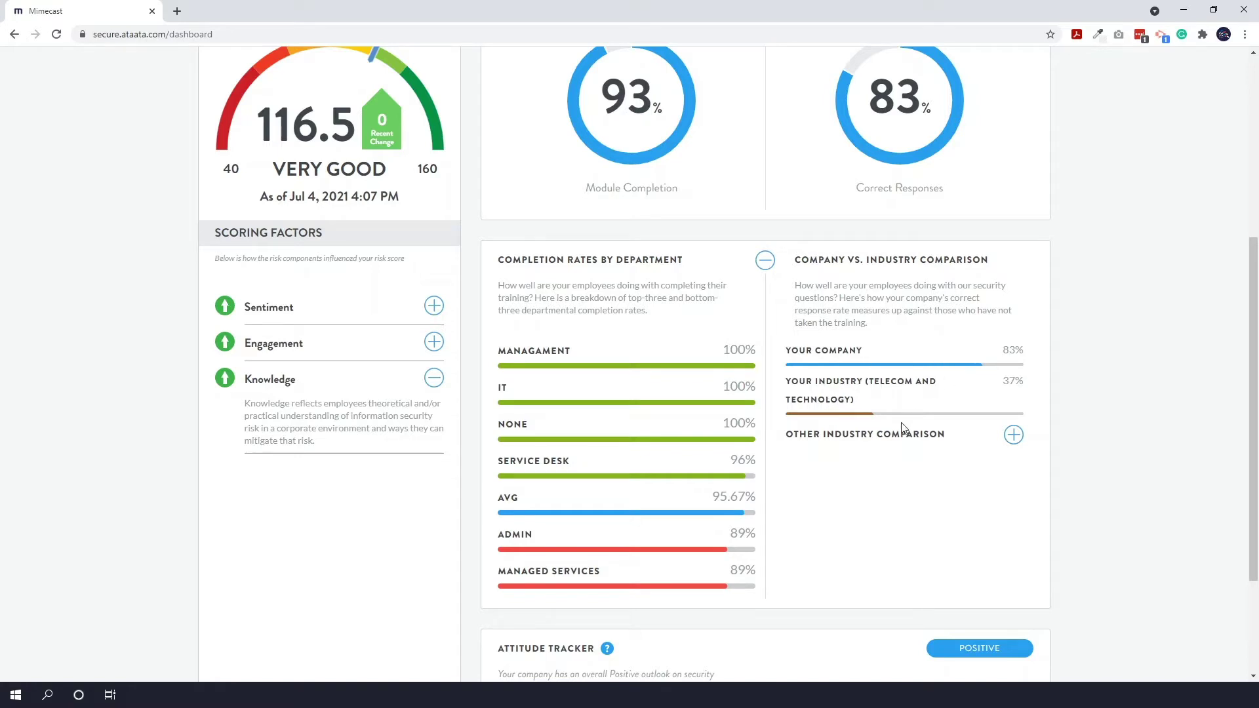
click(1012, 436)
scroll(954, 452, down, 2)
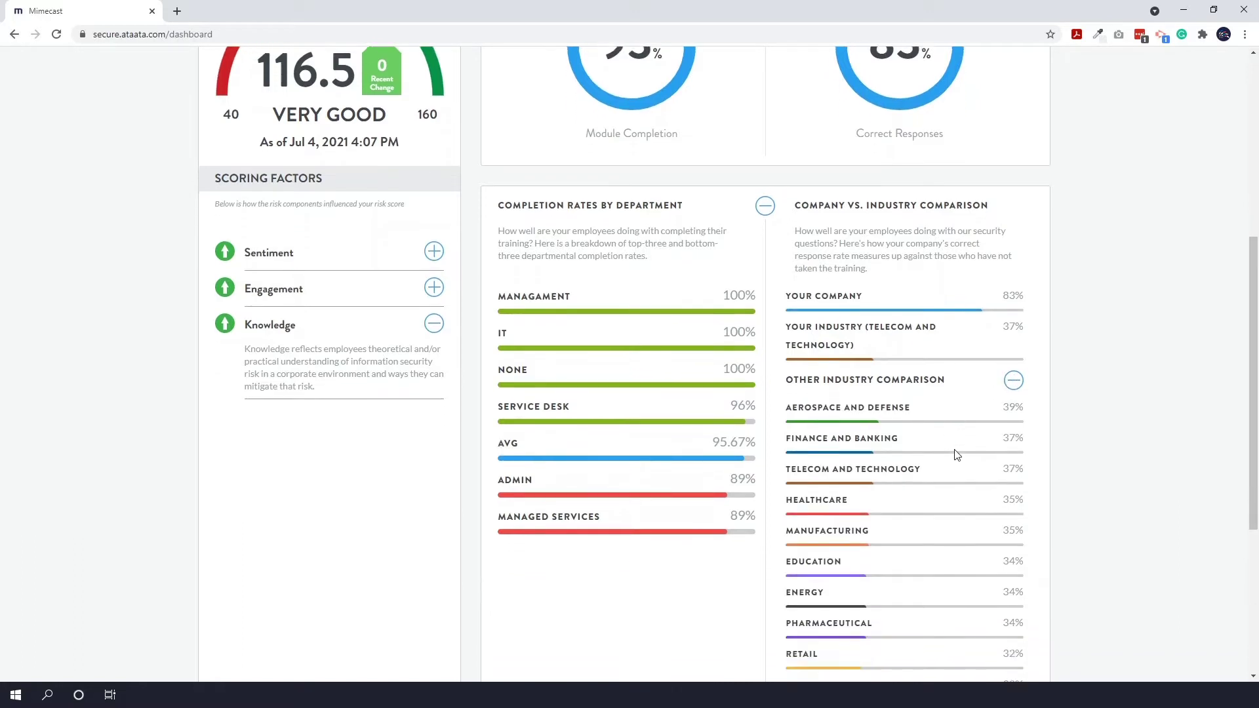
scroll(956, 453, down, 1)
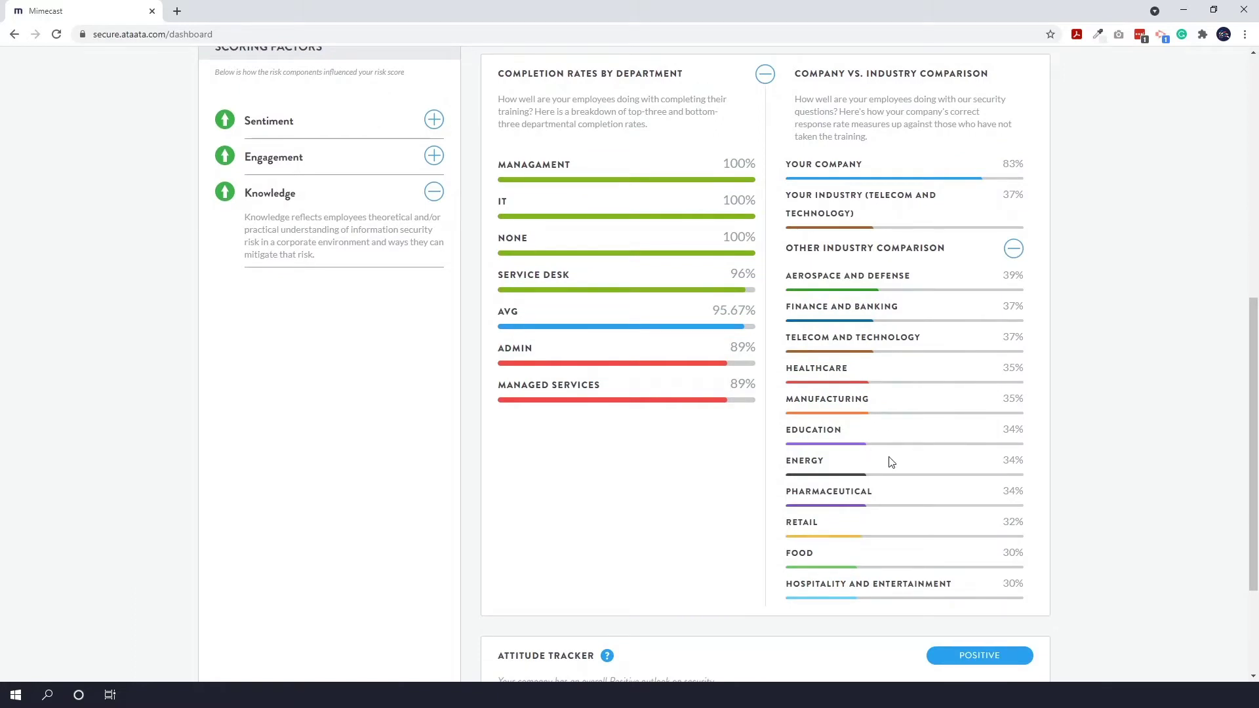
scroll(890, 462, down, 3)
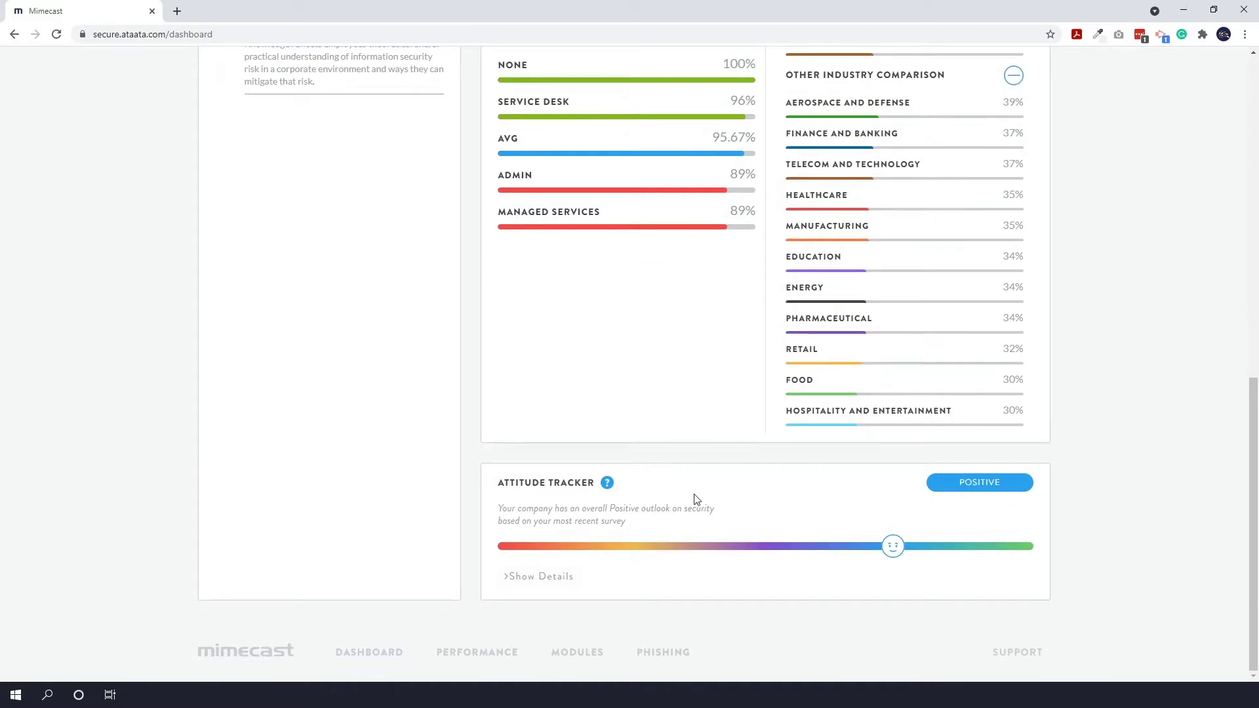
Step: Show the Attitude Tracker's per-question survey charts, then return to the top of the Dashboard
click(562, 581)
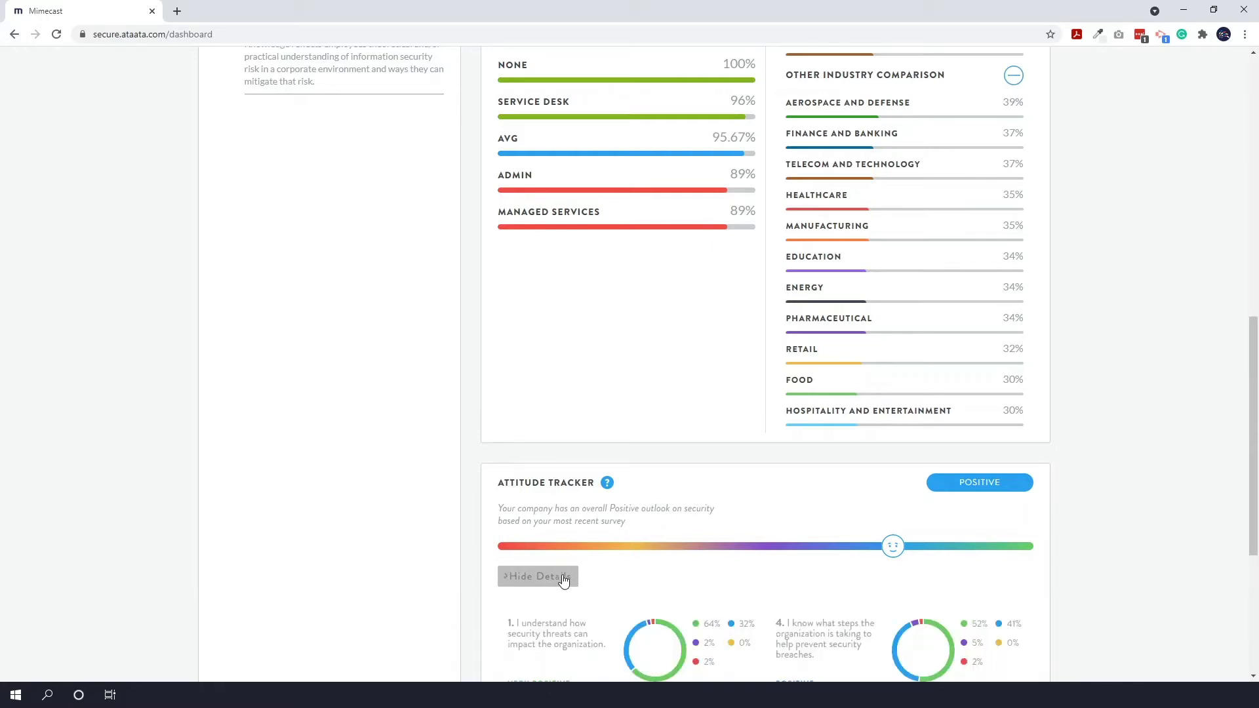
scroll(708, 572, down, 3)
scroll(711, 570, down, 2)
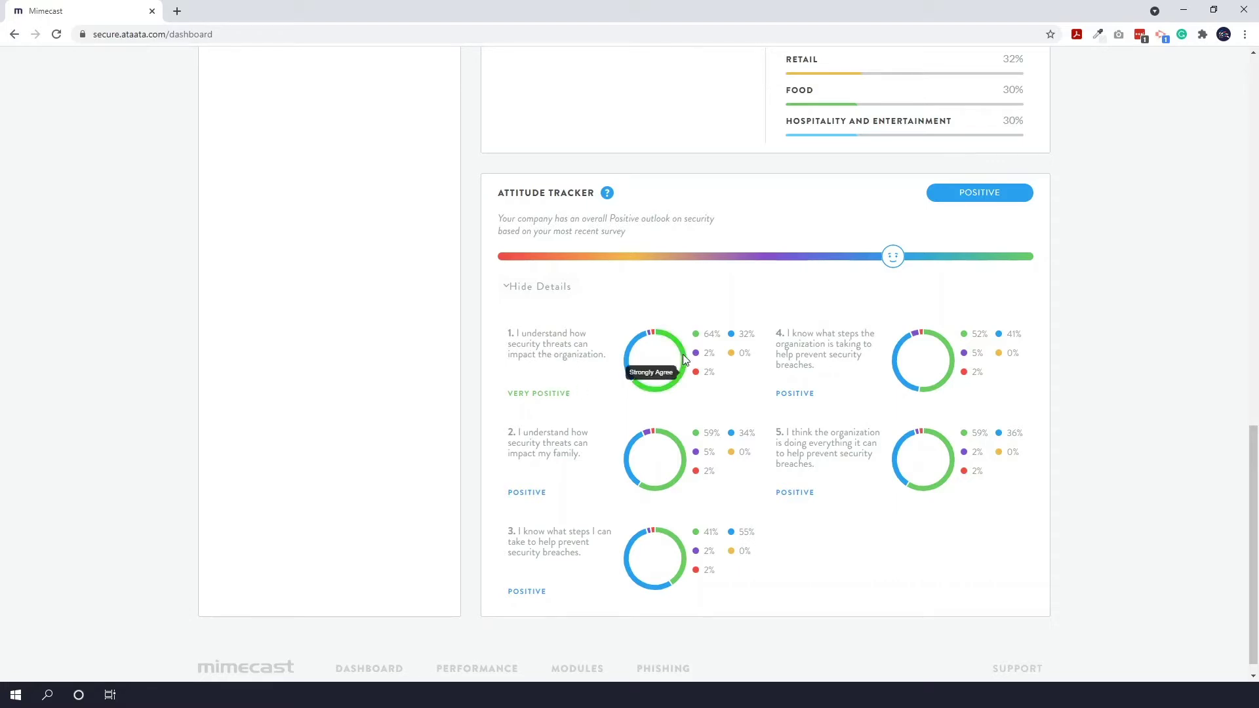
mouse_move(633, 340)
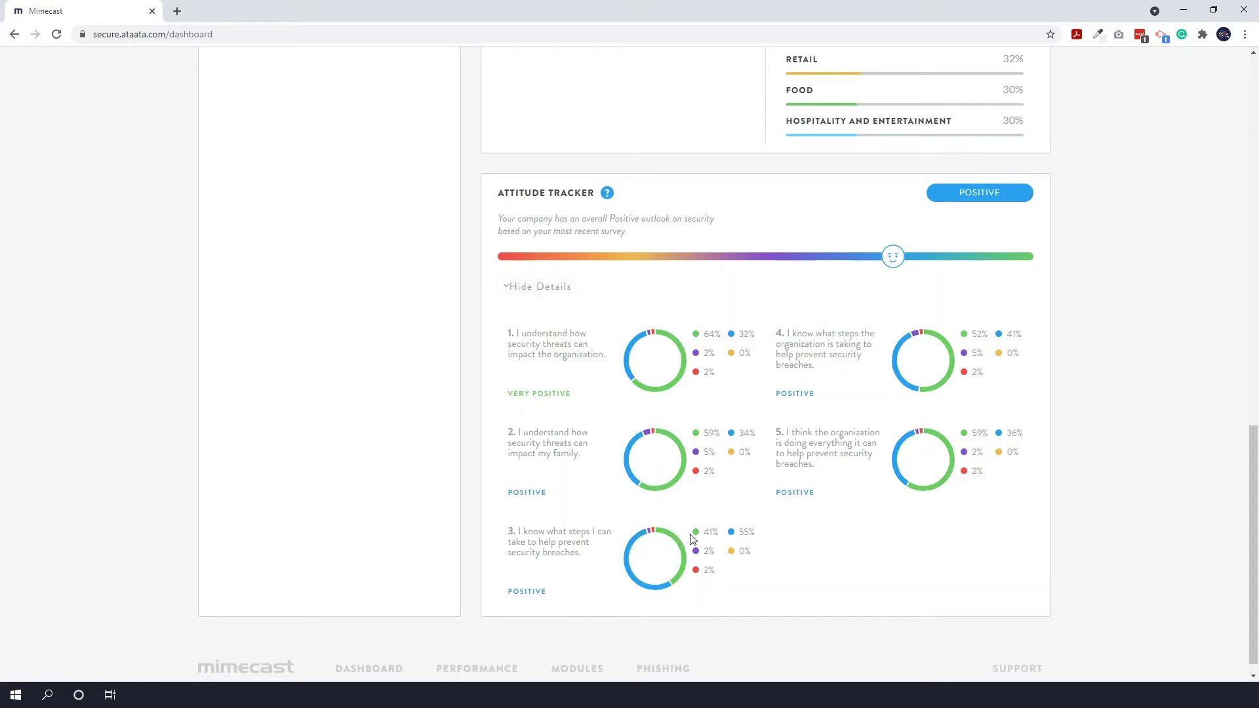
scroll(854, 567, up, 5)
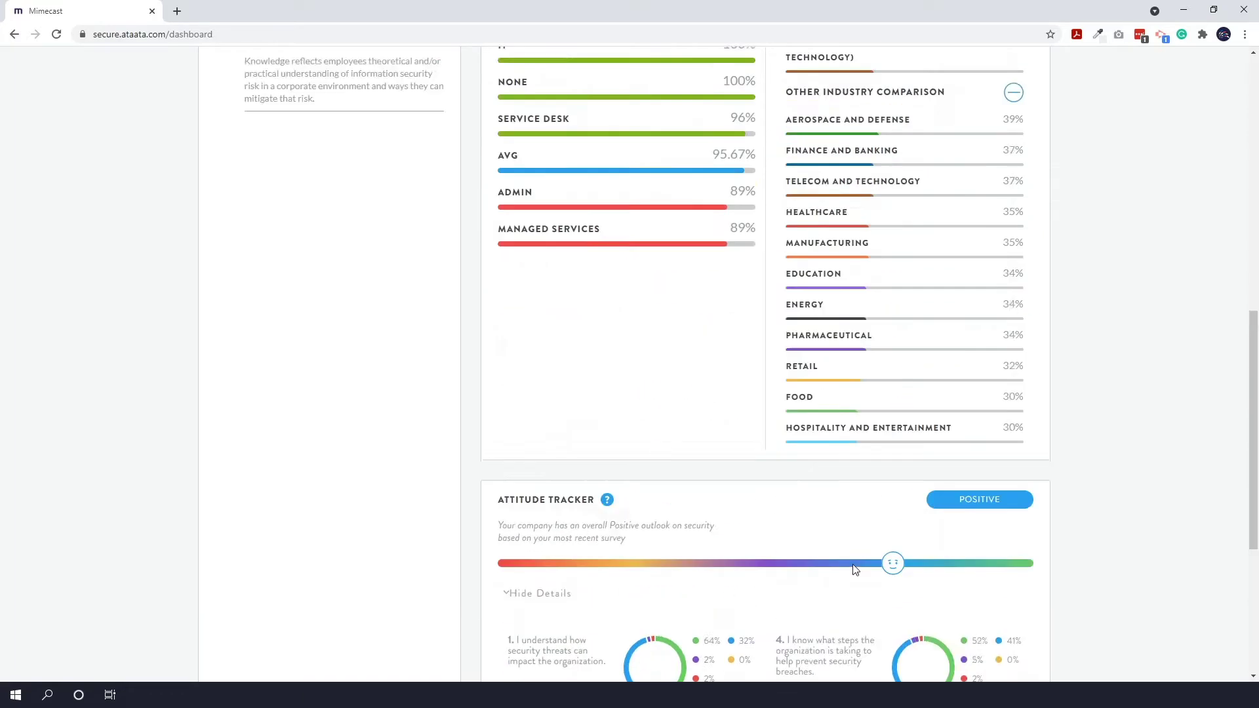
scroll(855, 568, up, 10)
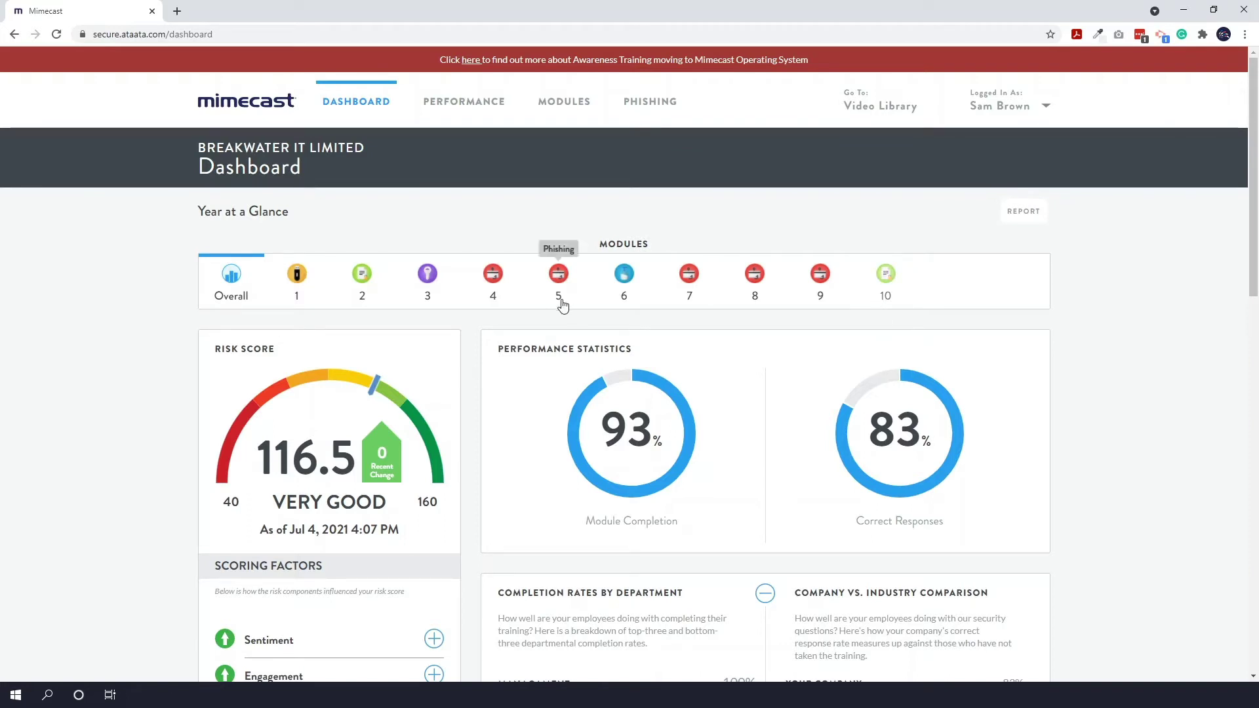
click(298, 279)
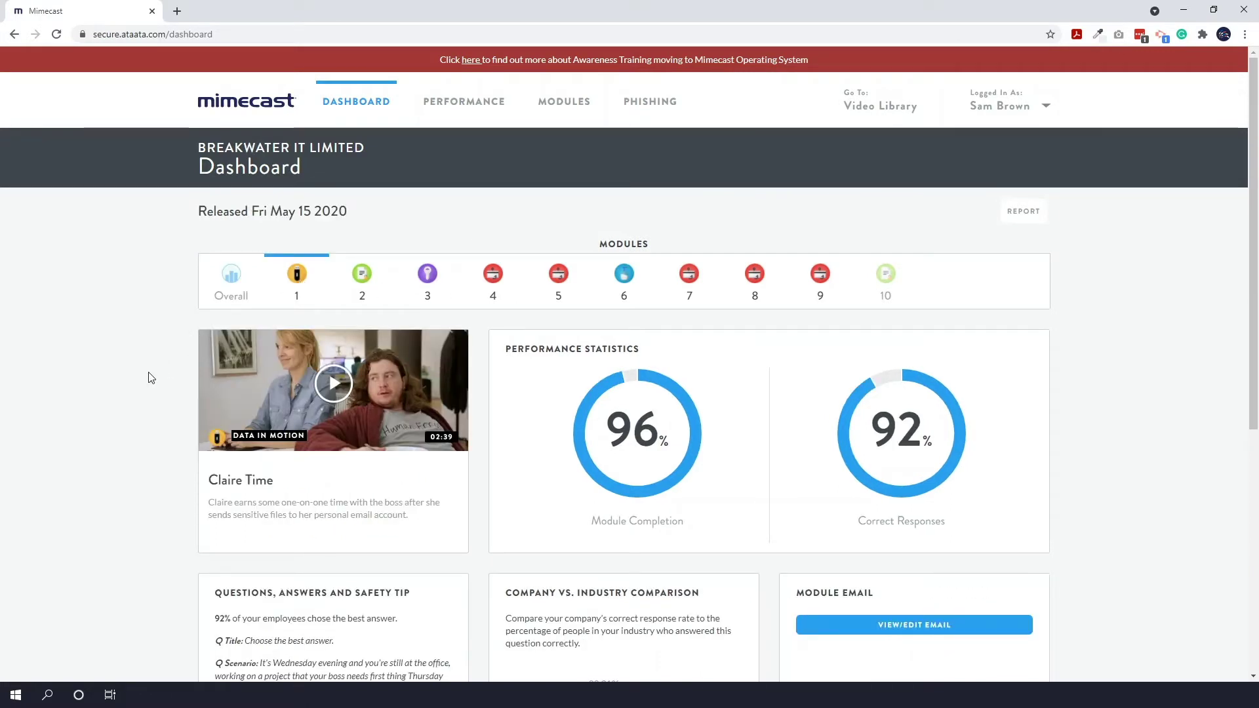
scroll(150, 378, down, 1)
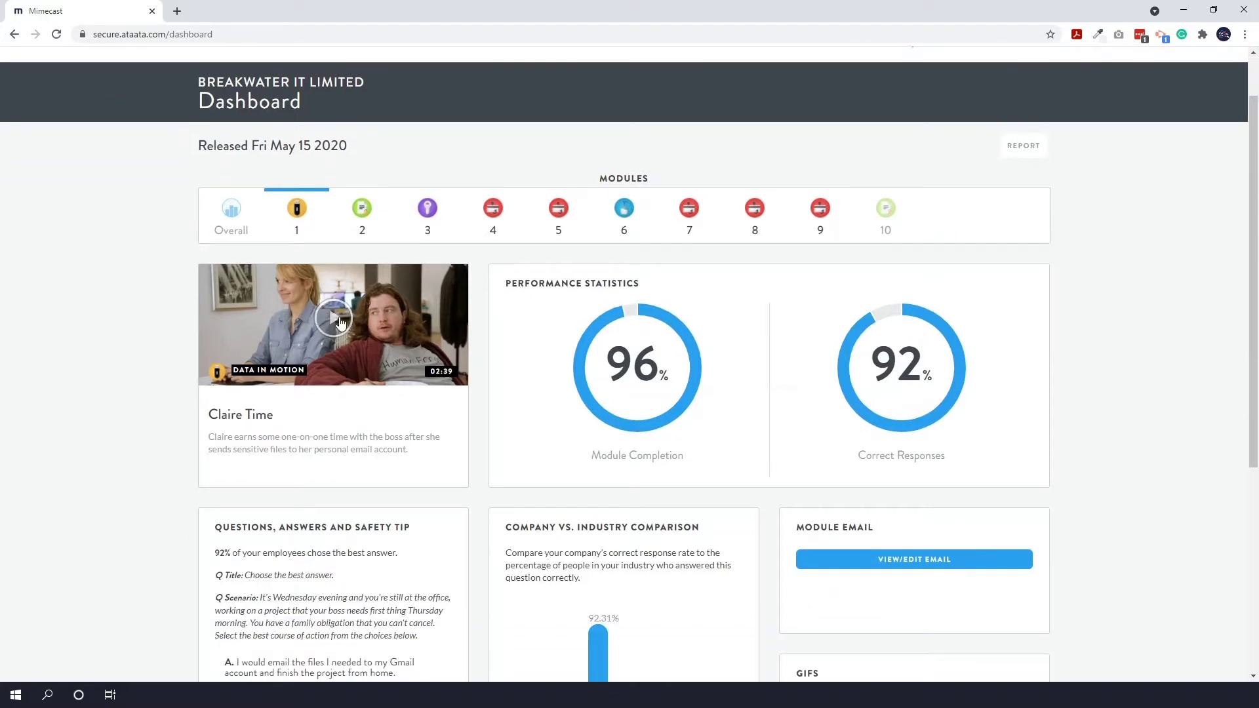
mouse_move(667, 364)
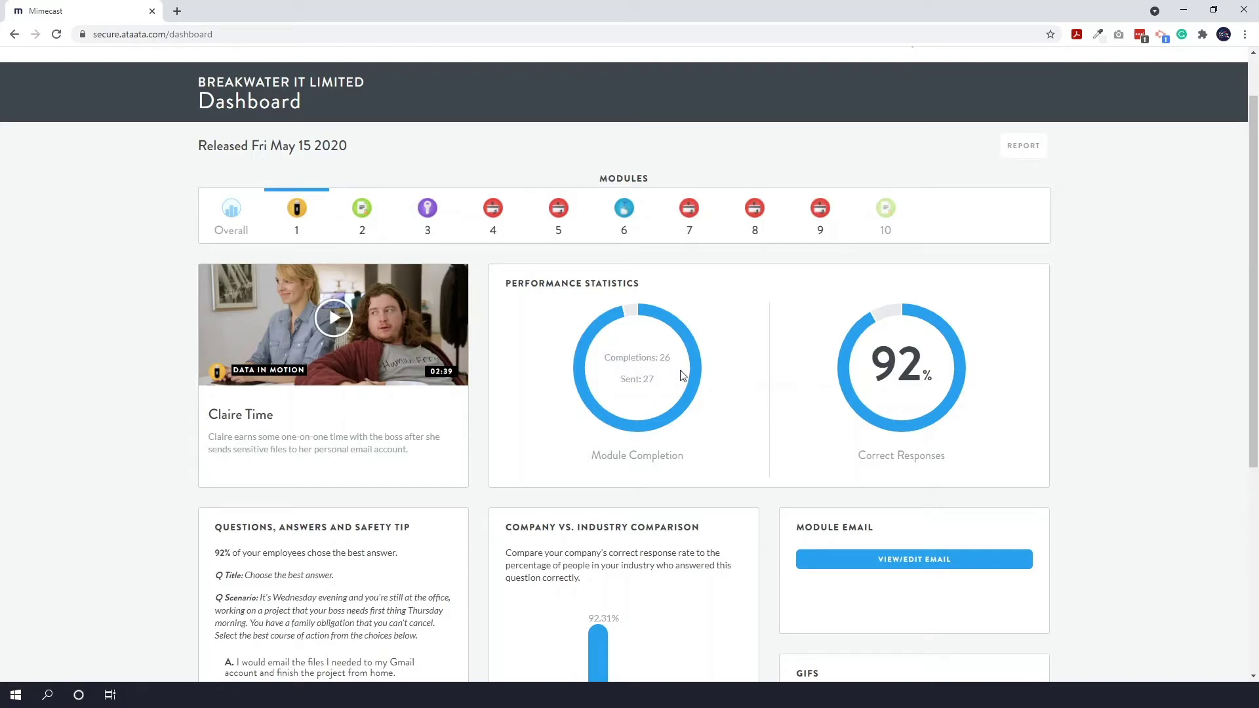
mouse_move(871, 397)
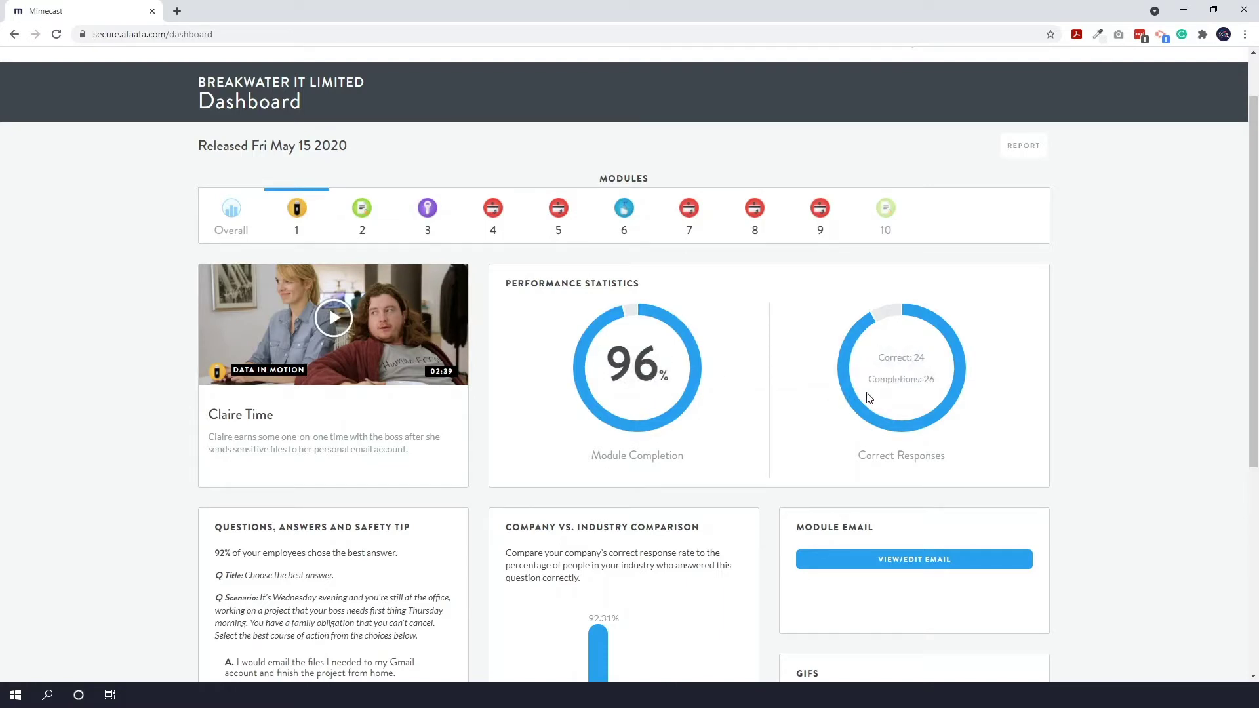
mouse_move(619, 367)
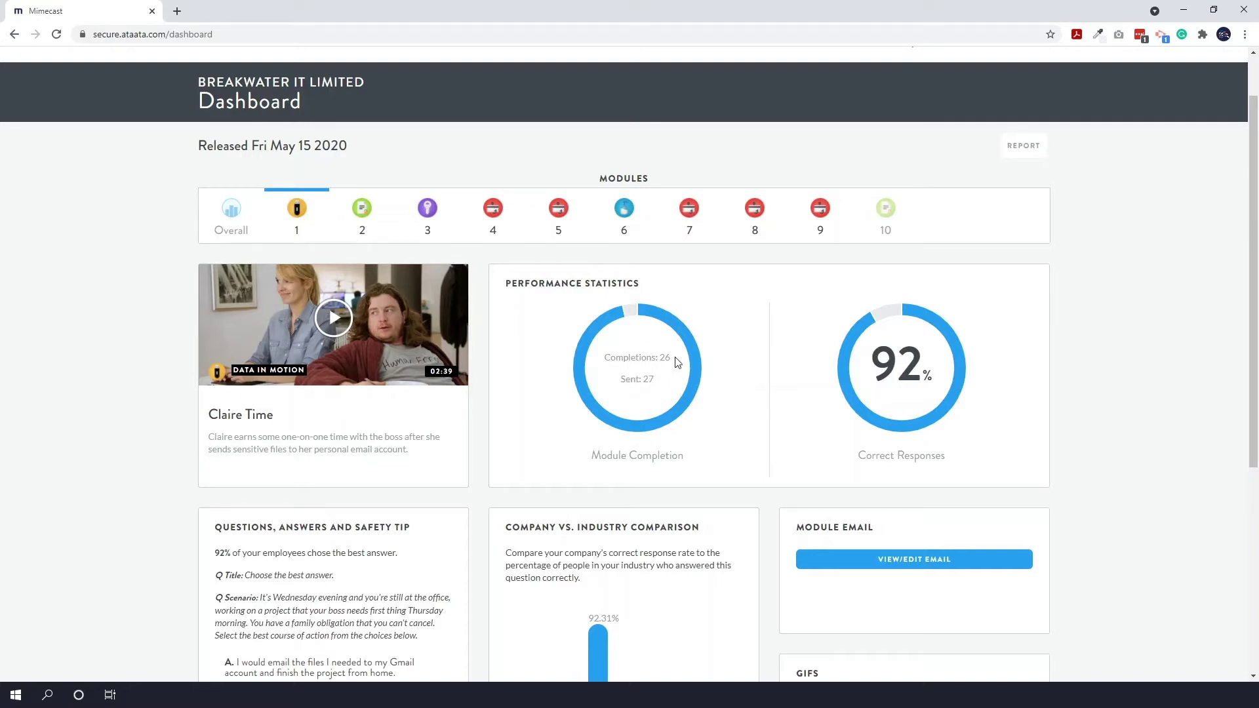
mouse_move(920, 389)
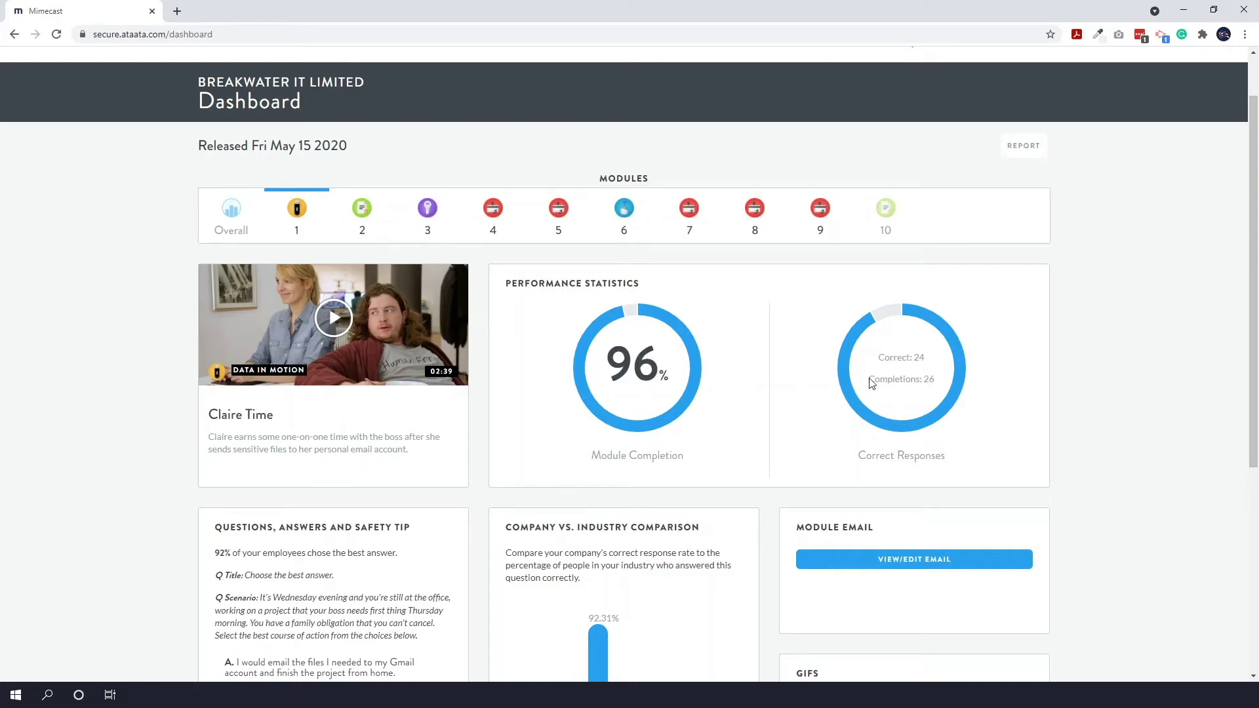
scroll(677, 388, down, 2)
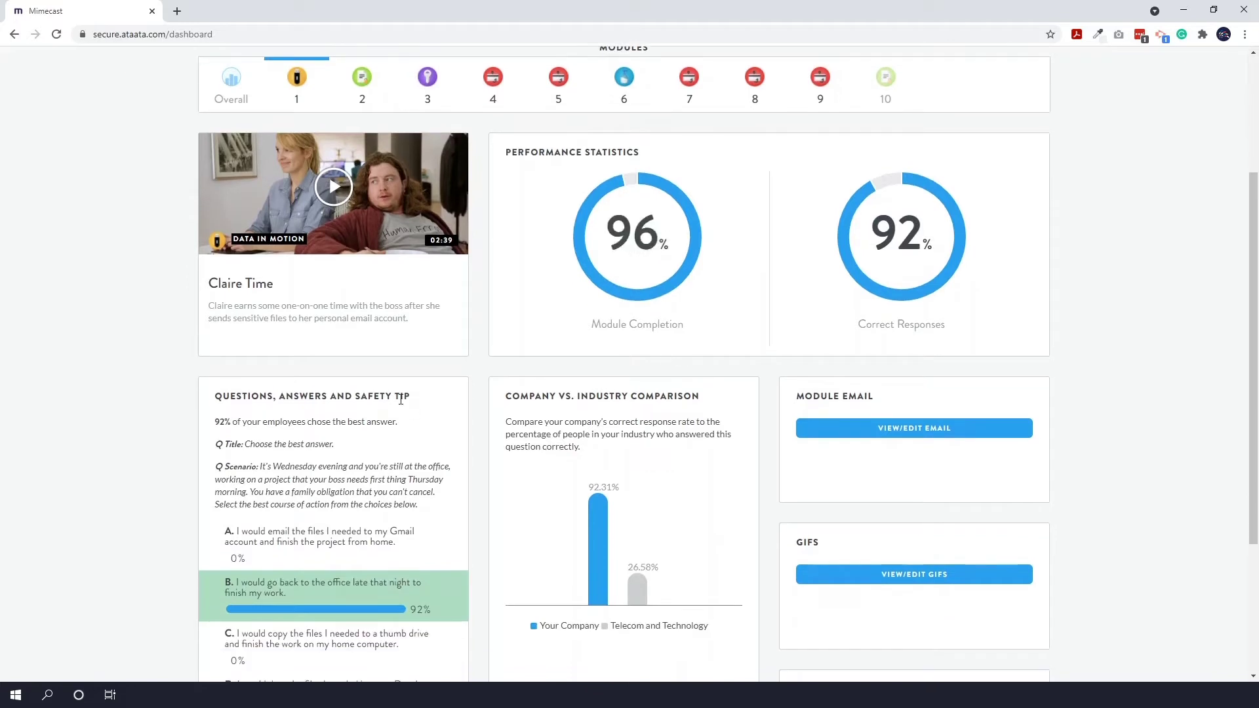
scroll(353, 270, down, 2)
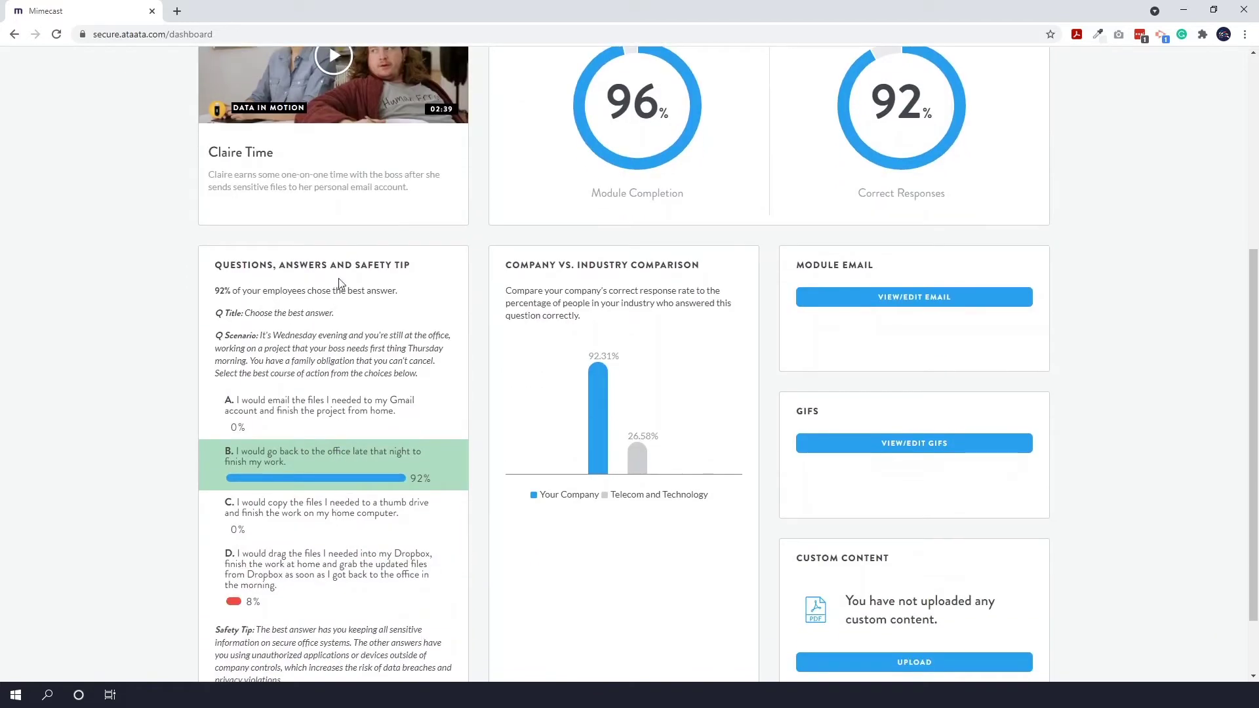
scroll(344, 418, down, 1)
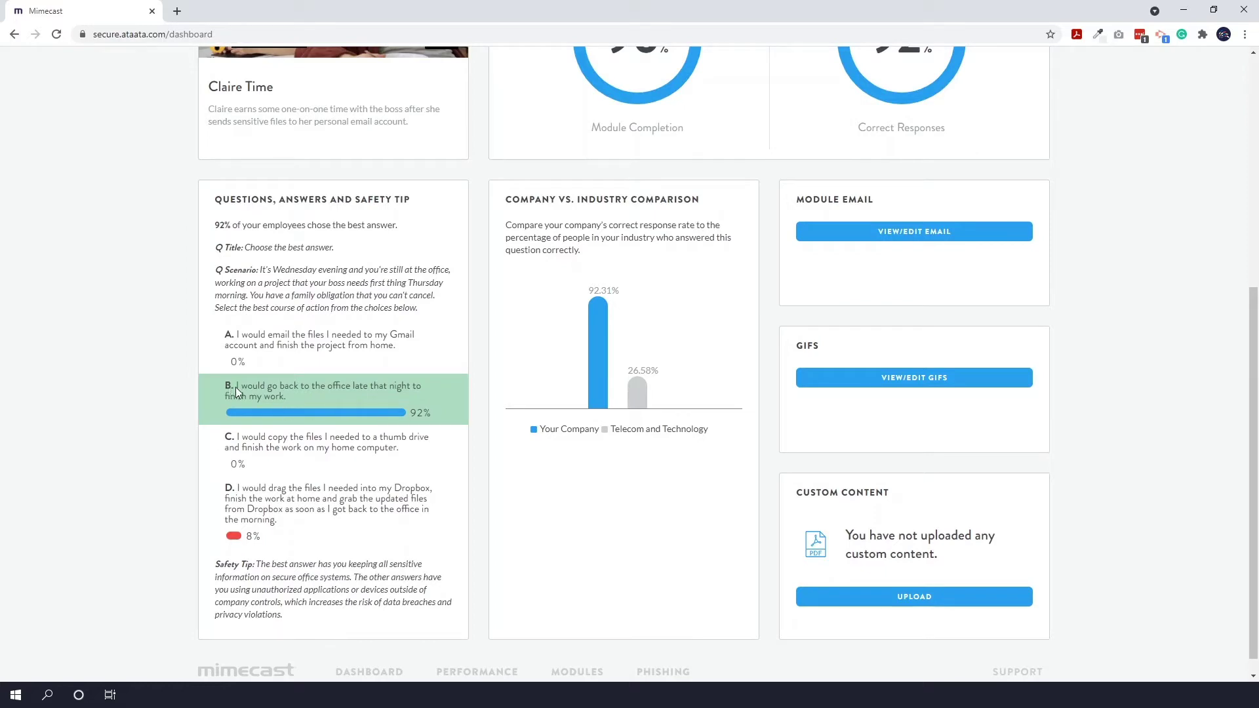
drag(236, 386, 287, 396)
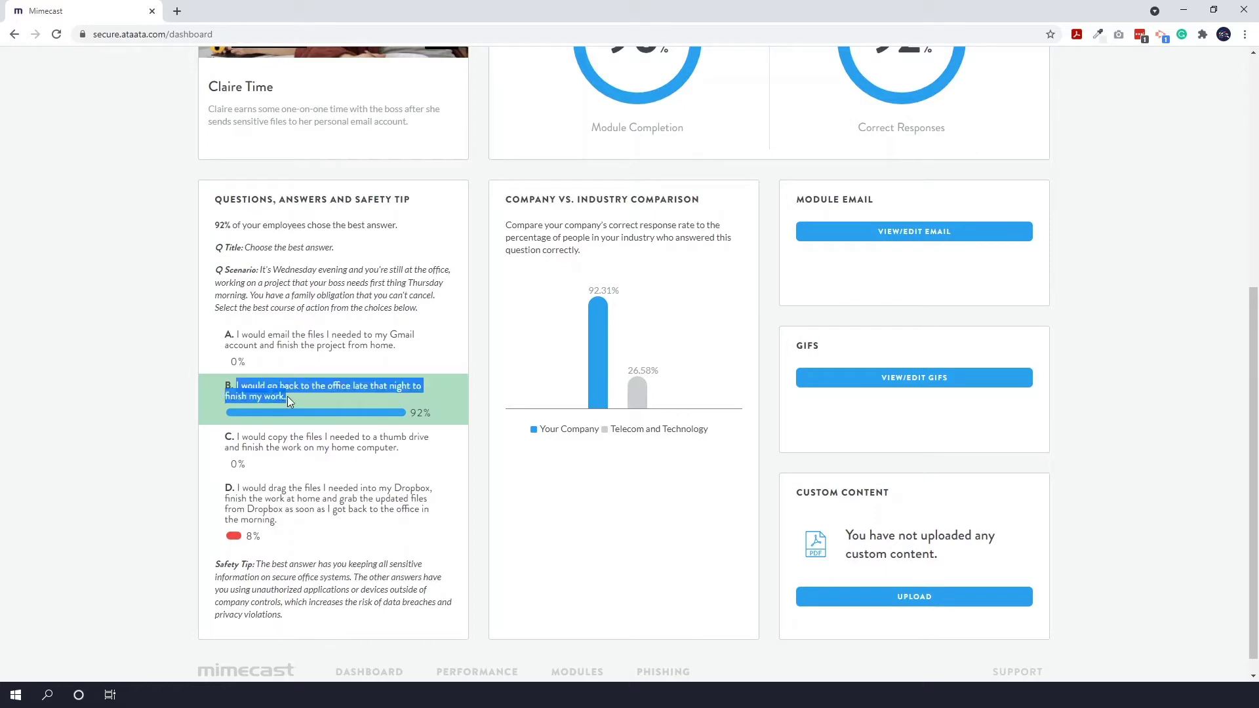
click(287, 395)
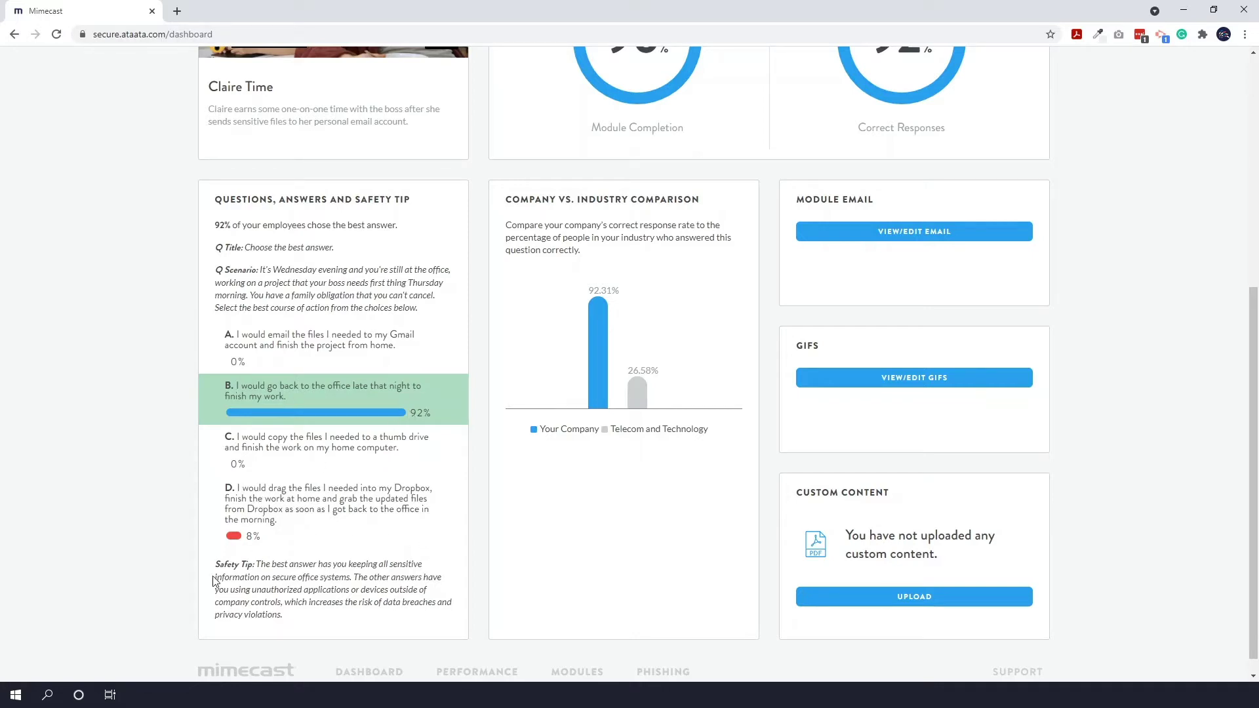
drag(212, 564, 295, 618)
click(303, 626)
drag(507, 201, 699, 199)
click(691, 198)
scroll(649, 380, up, 2)
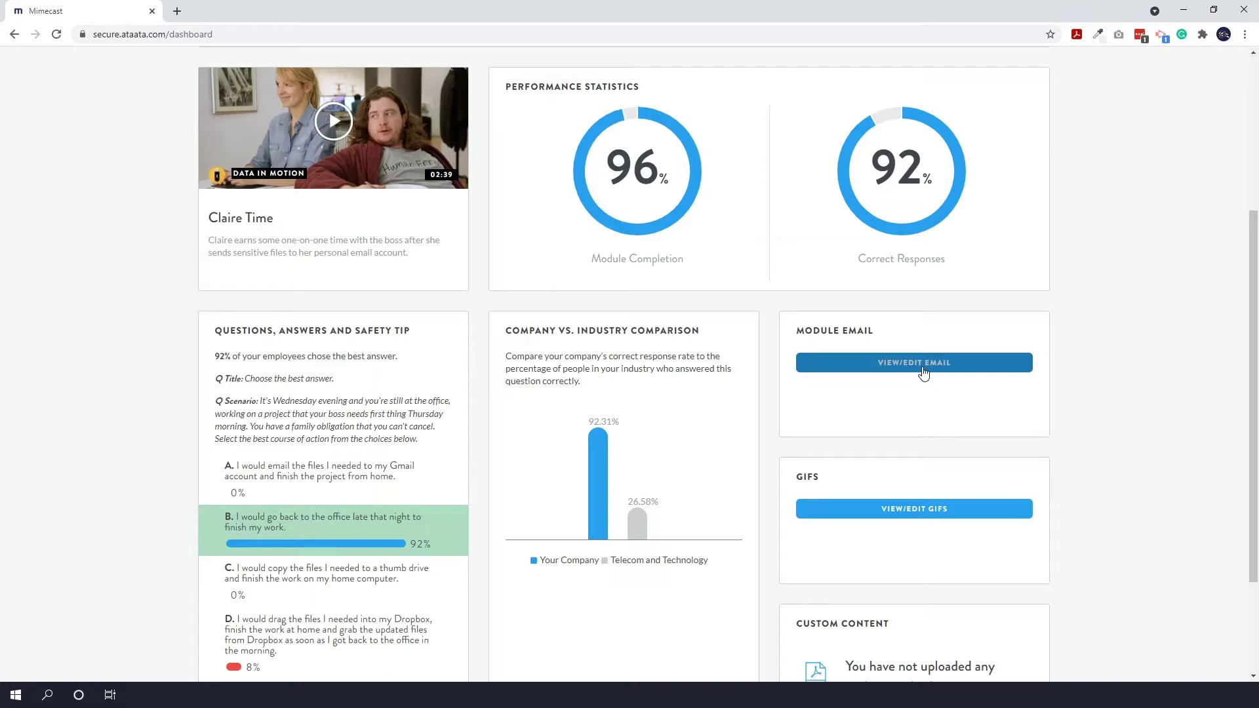
click(924, 373)
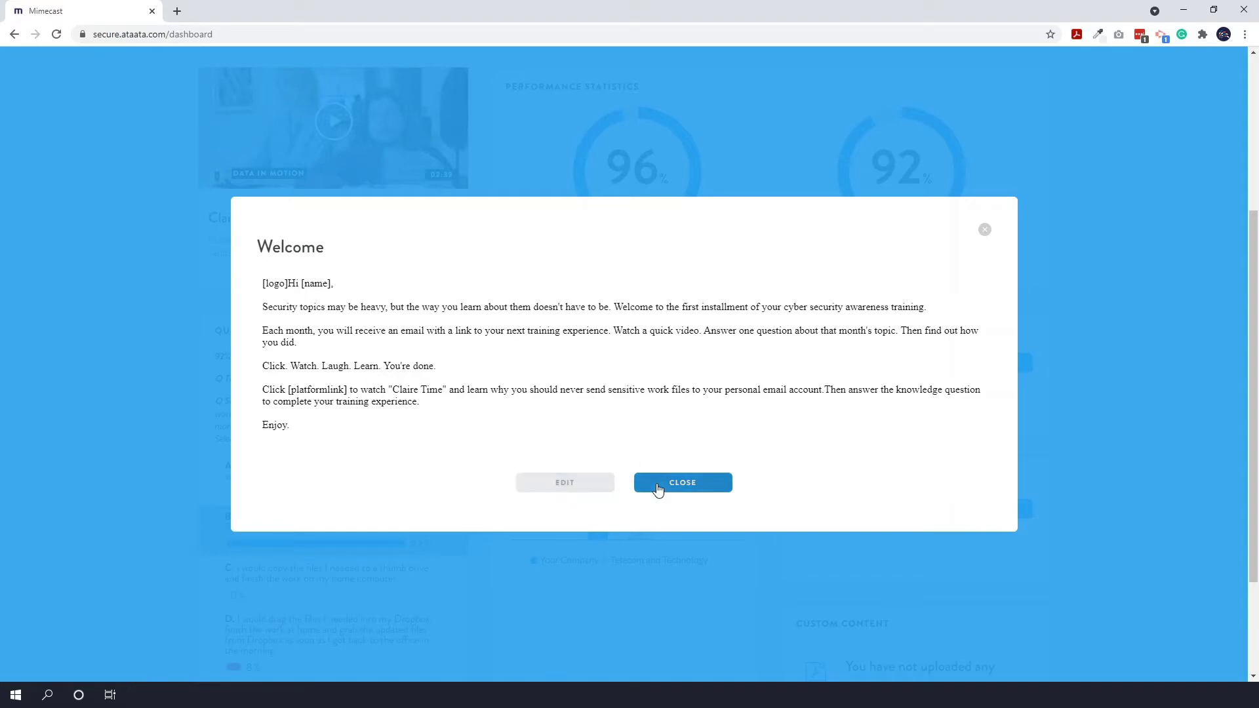
click(658, 485)
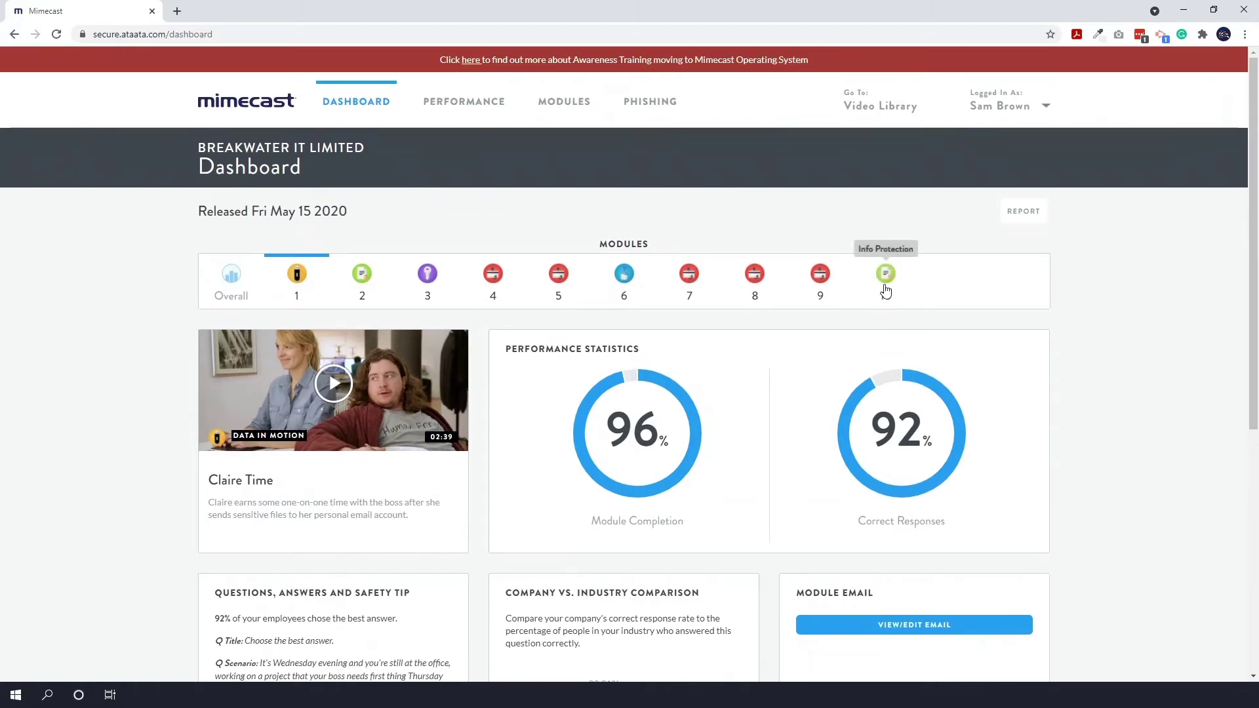
scroll(882, 340, down, 4)
click(889, 361)
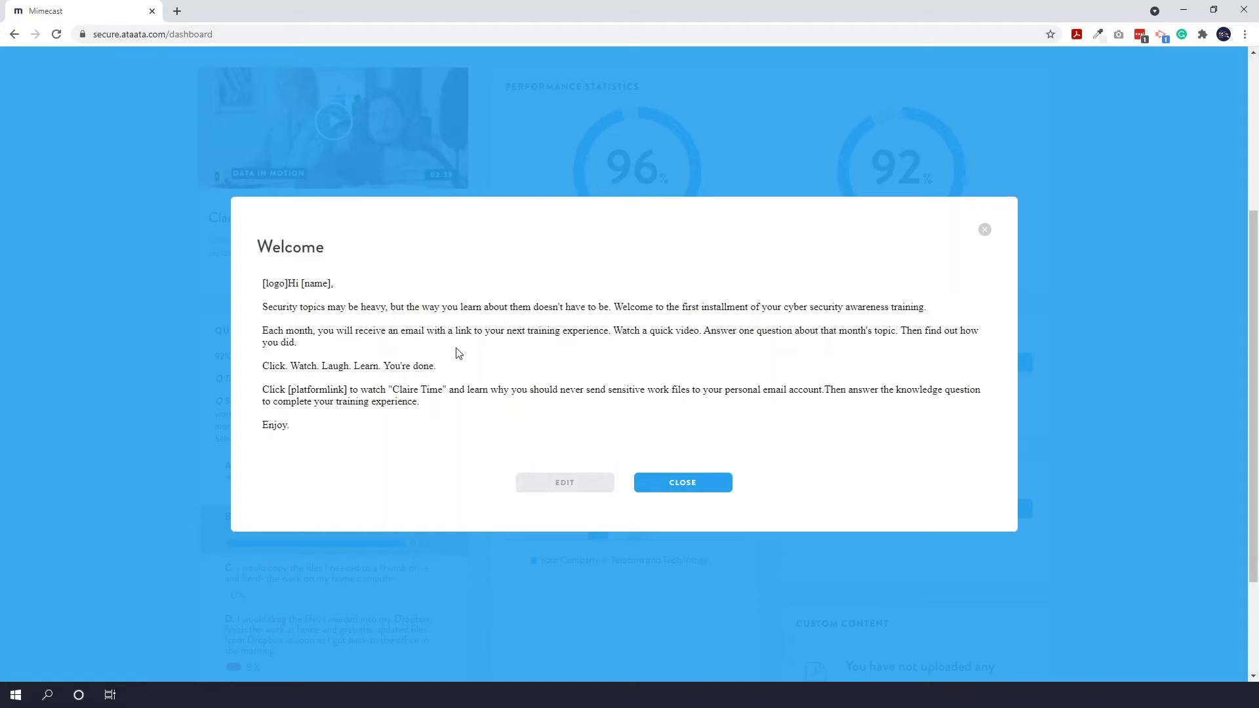
click(682, 483)
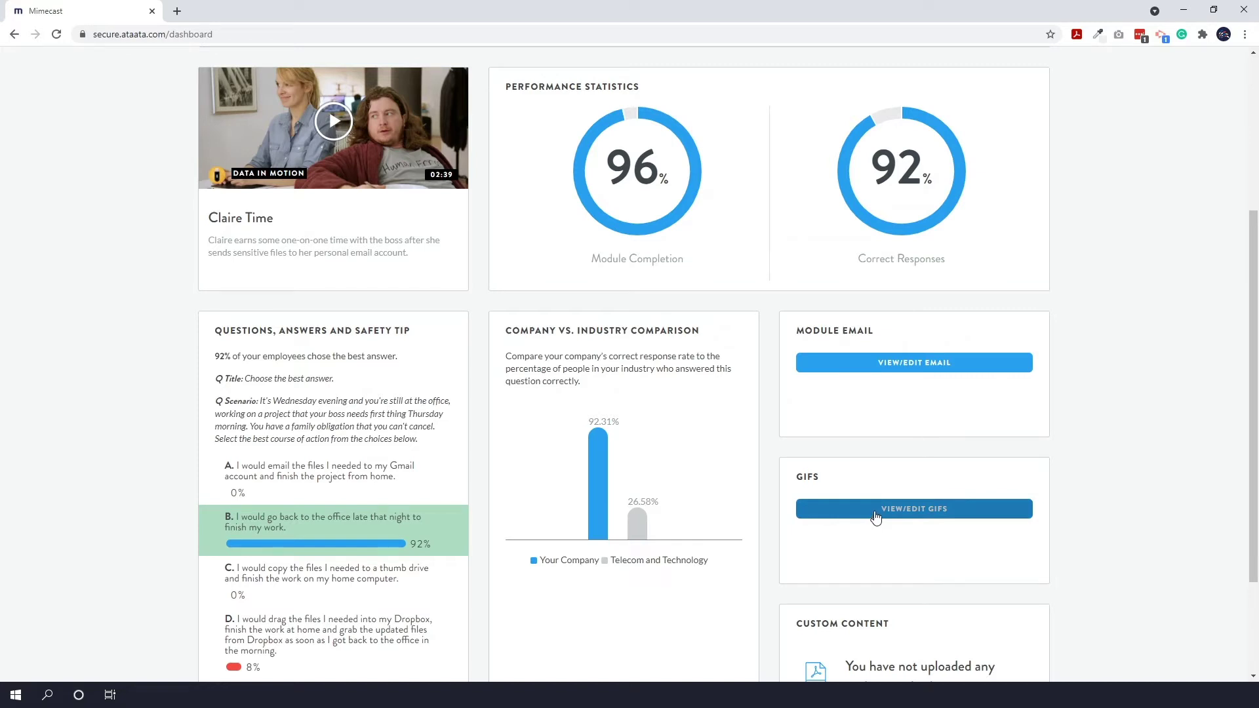
click(875, 511)
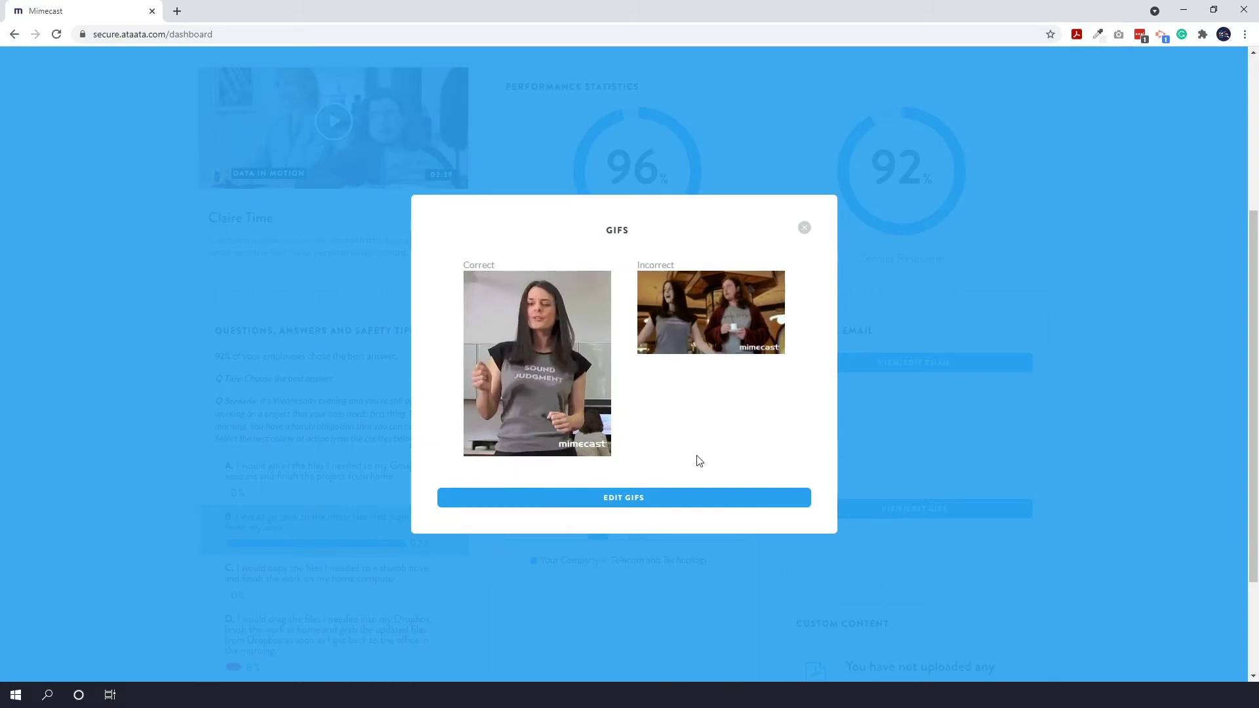
click(639, 331)
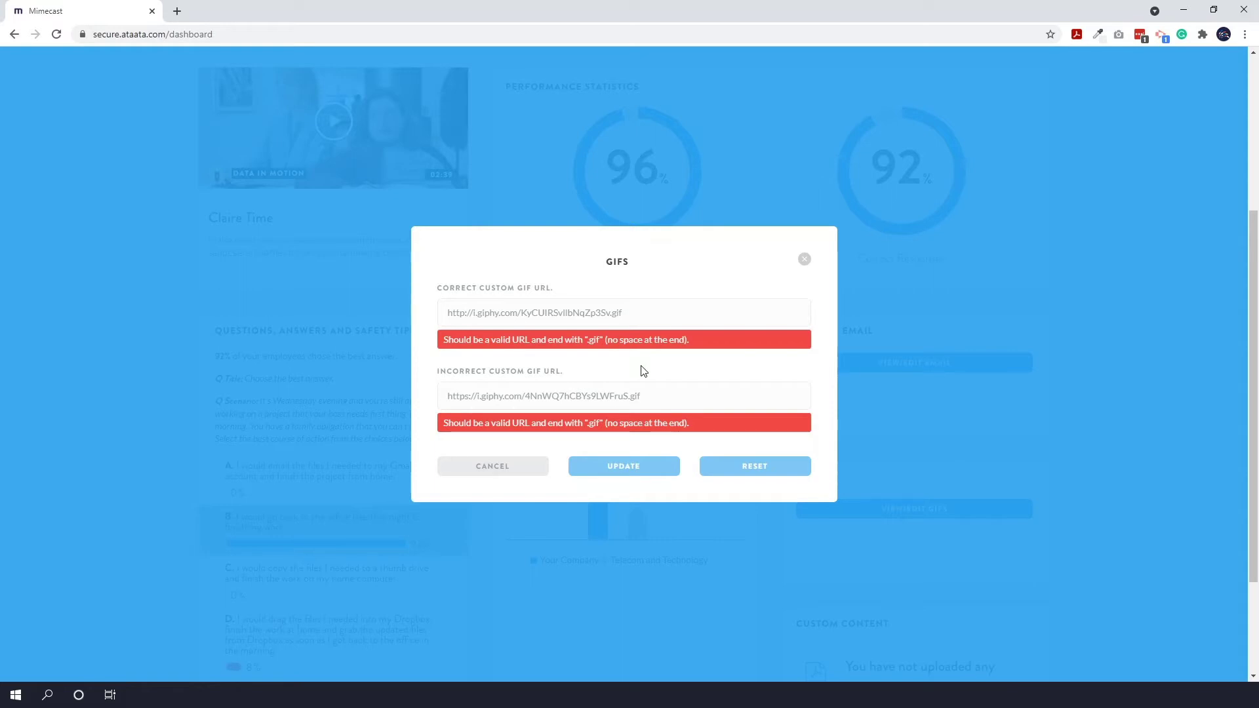
click(888, 408)
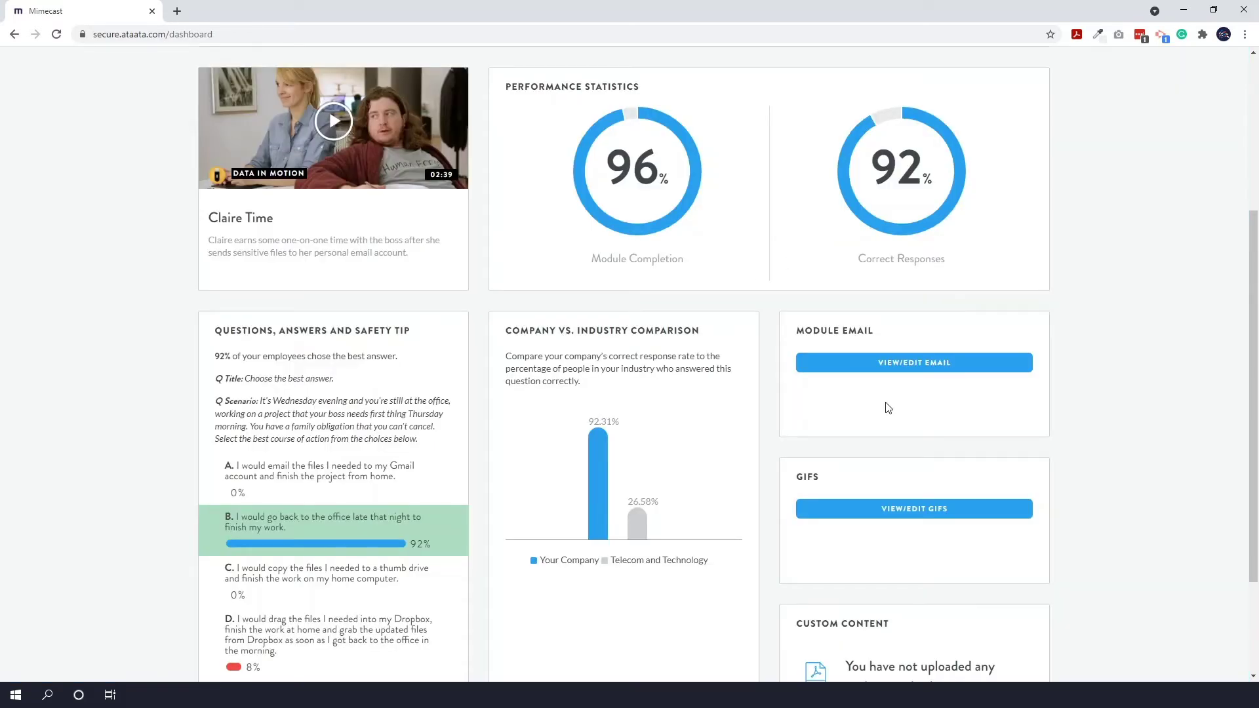
scroll(888, 408, down, 2)
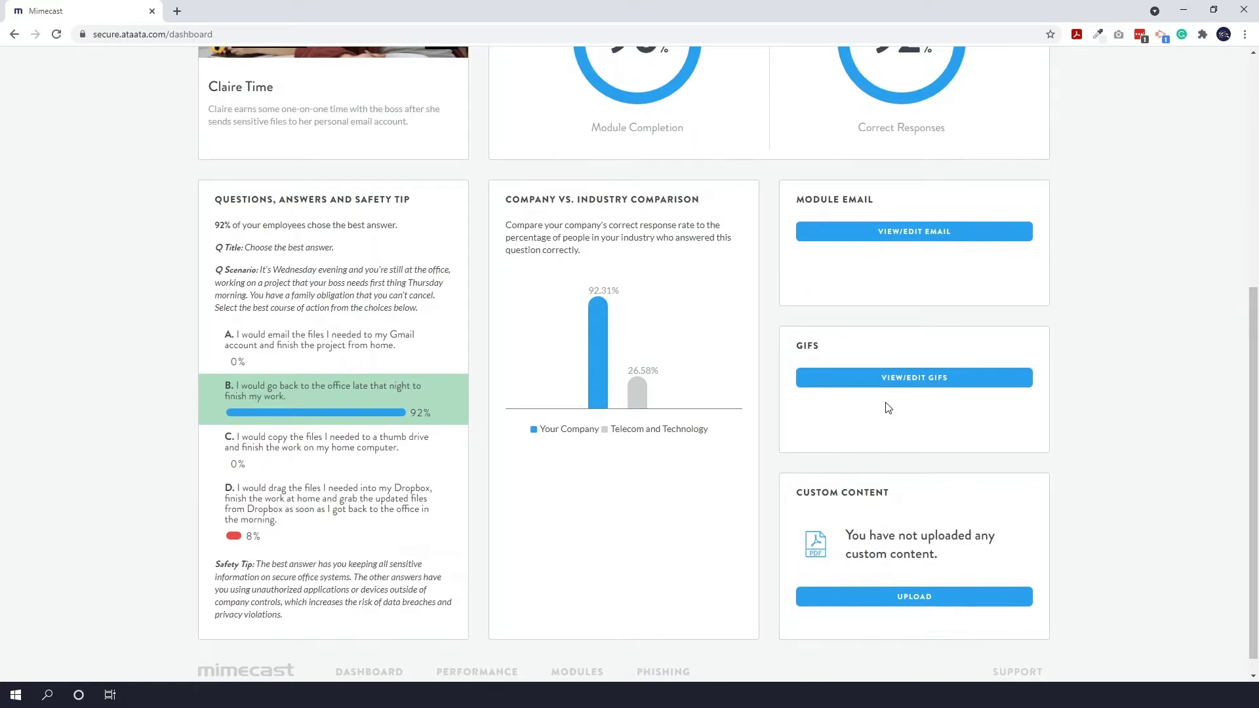
scroll(887, 408, down, 1)
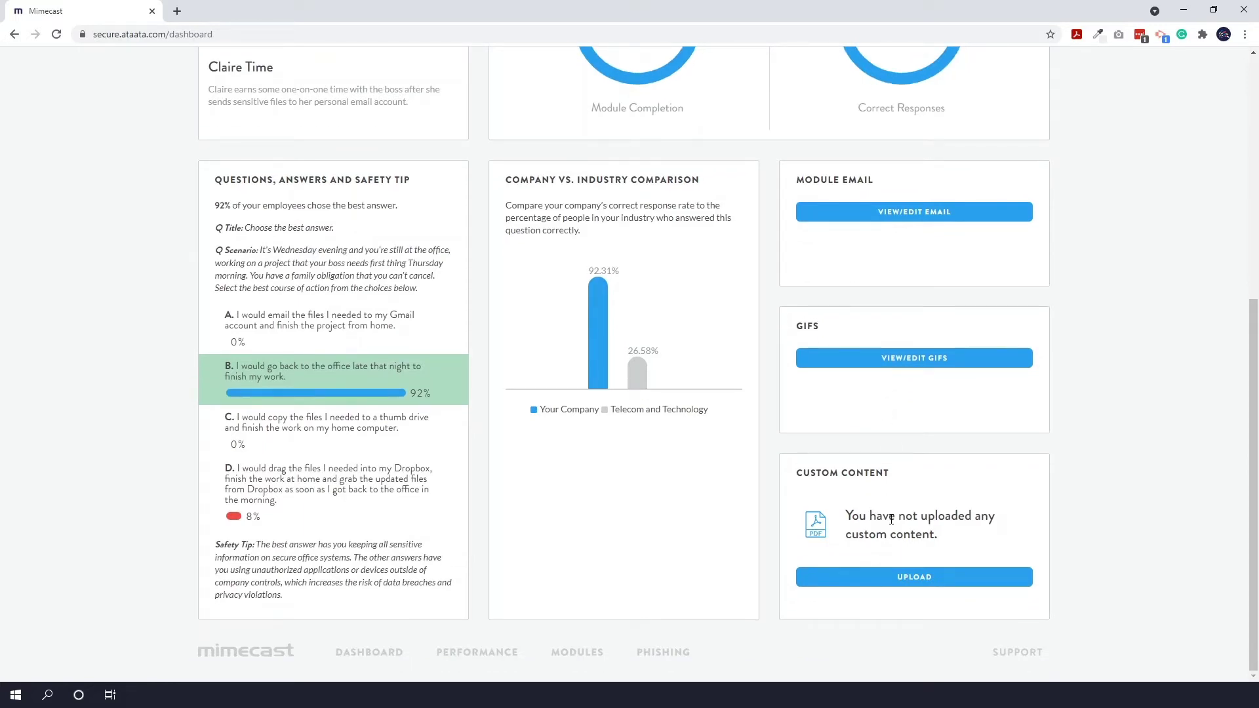
click(897, 578)
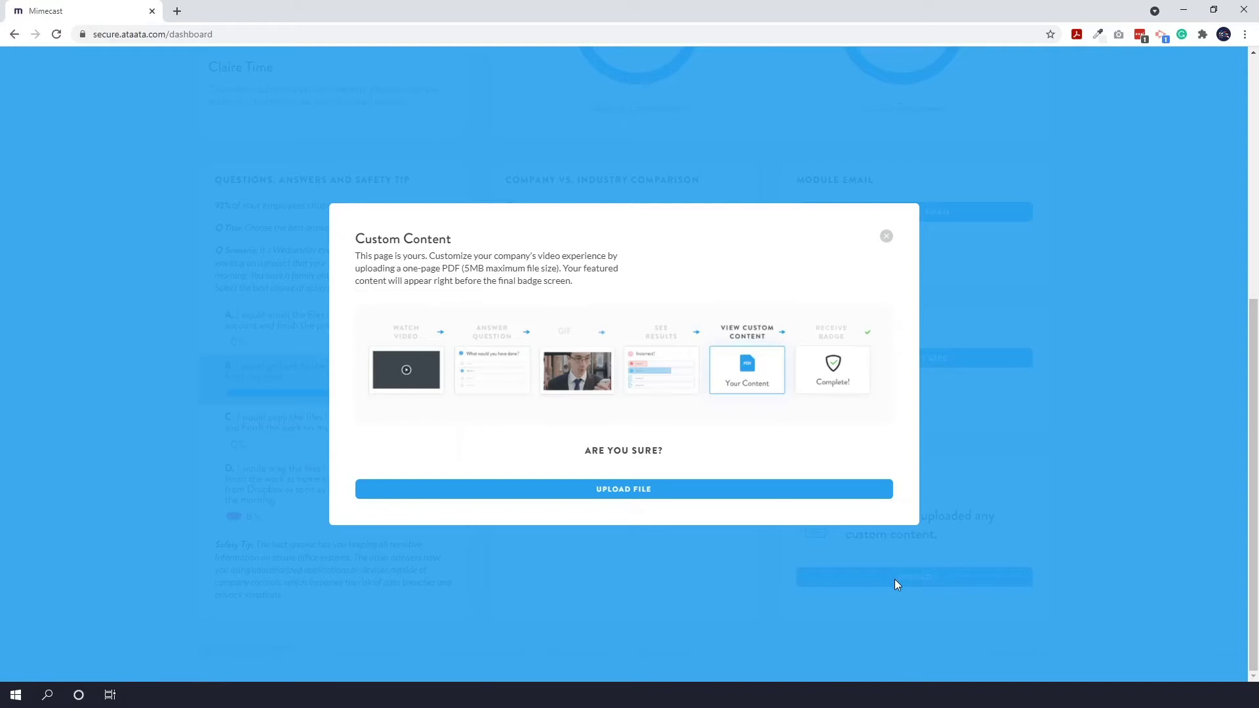
click(887, 237)
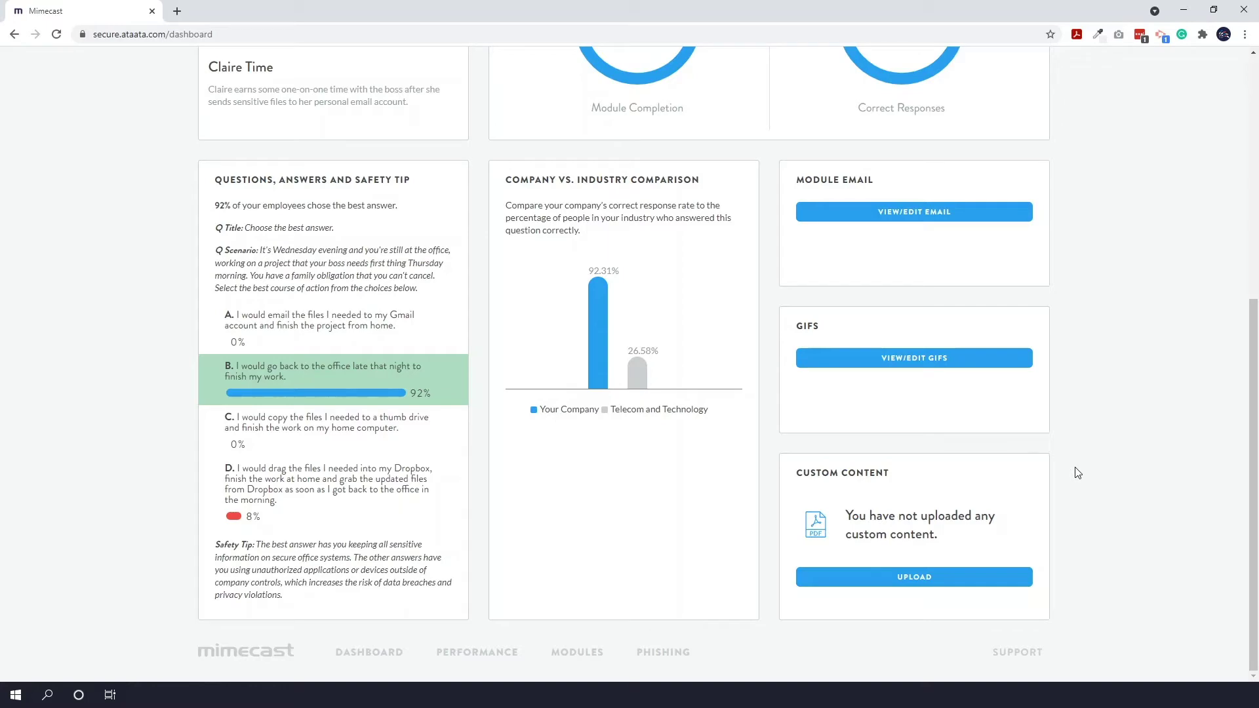
scroll(1071, 498, up, 6)
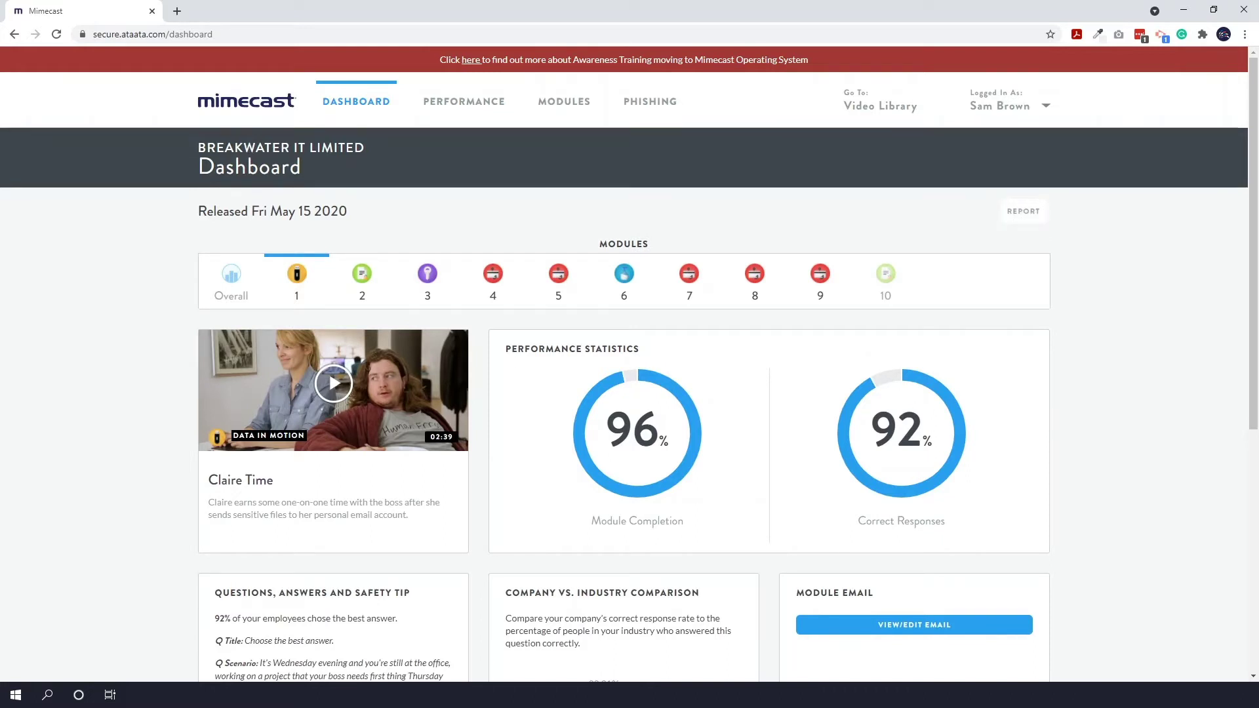
Step: Open the Performance watchlist and review the cards for its 6 employees by department
click(471, 111)
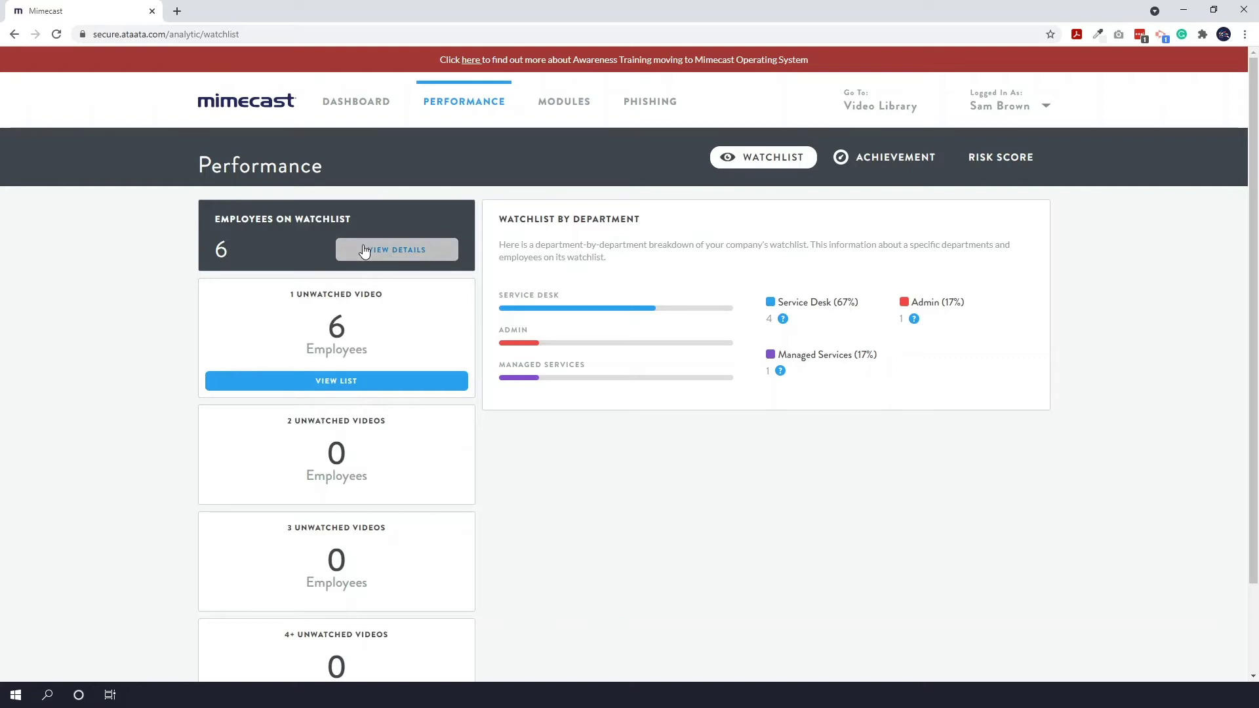
scroll(170, 335, down, 1)
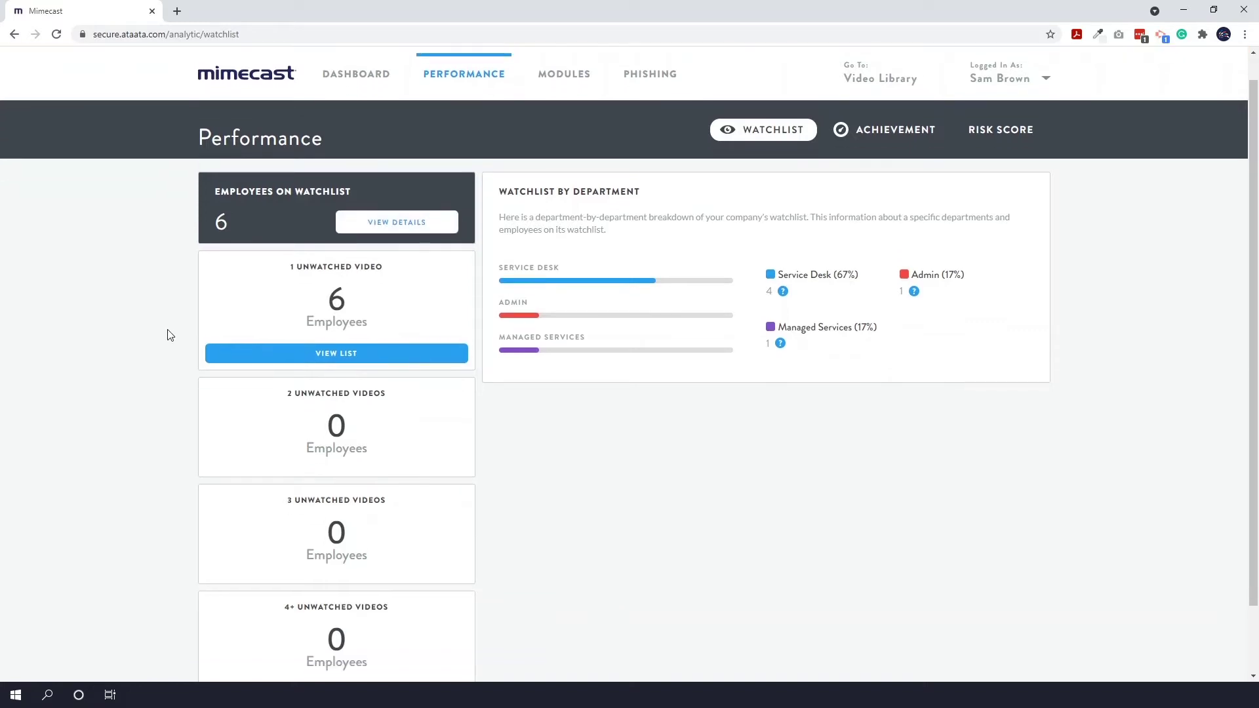
scroll(170, 335, down, 1)
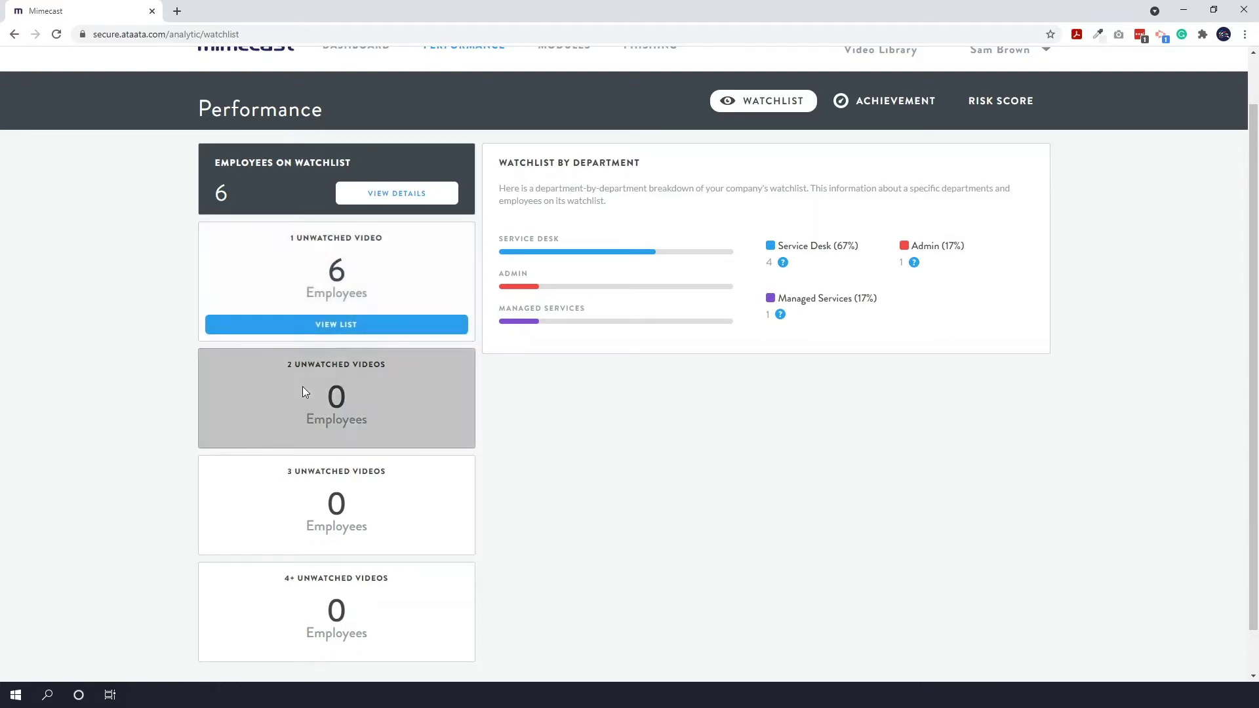
scroll(303, 392, down, 1)
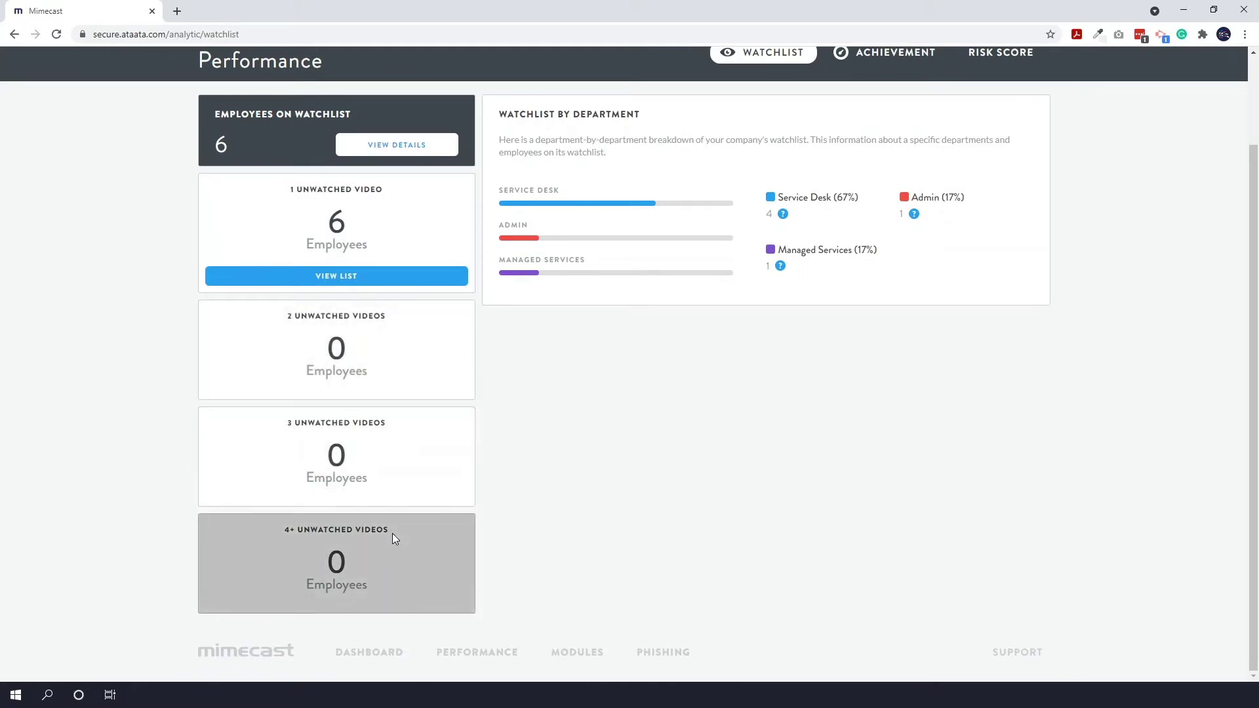
scroll(392, 533, up, 2)
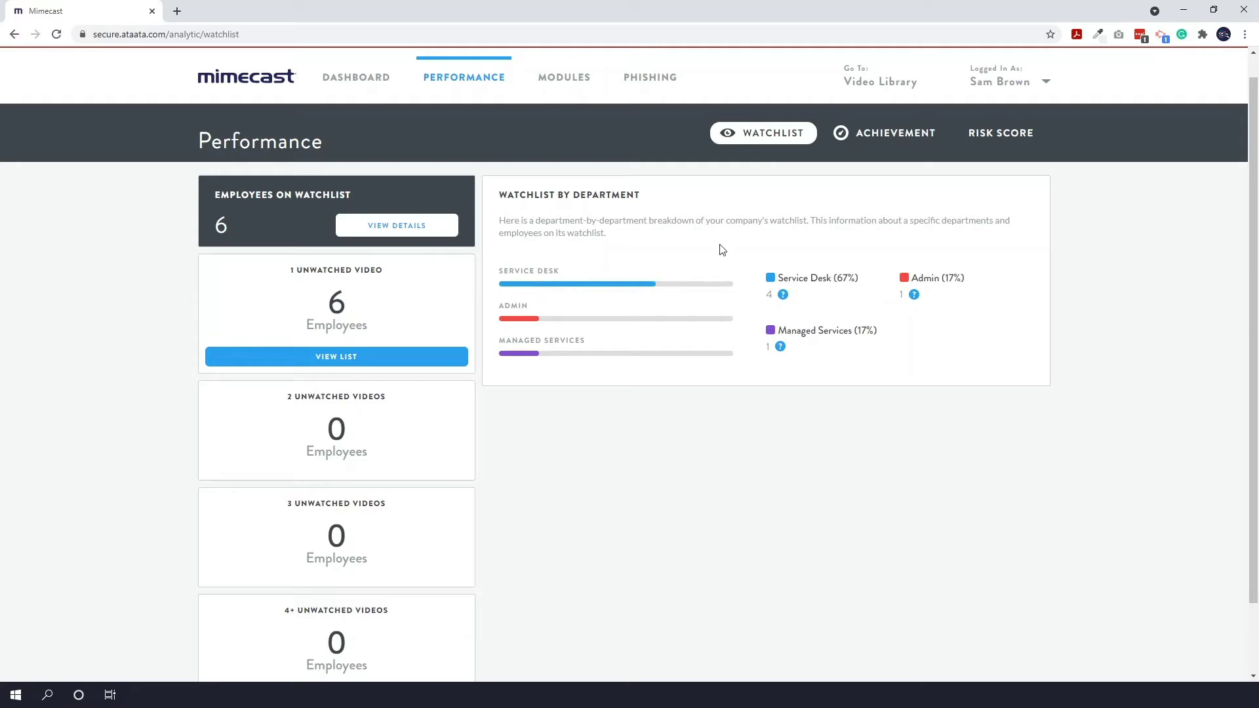
Step: Switch to Achievement to review 23 participants and department results from IT 100% to Admin 63%
click(879, 136)
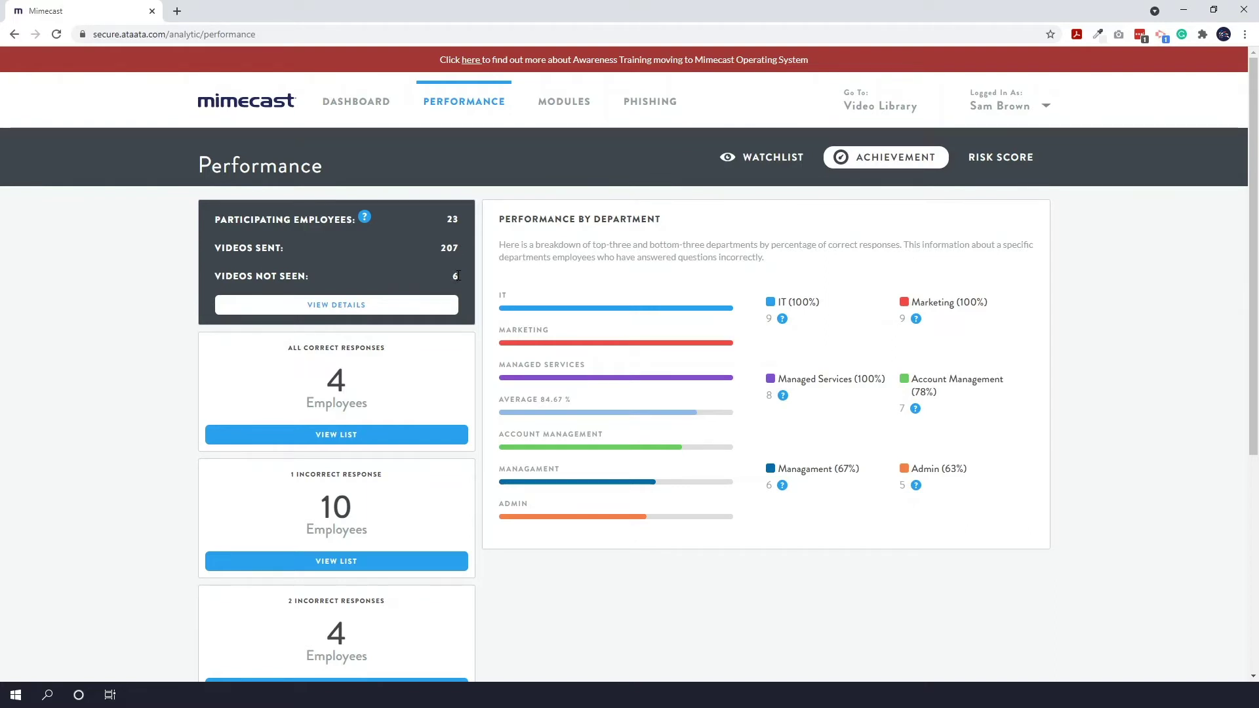
scroll(457, 275, down, 1)
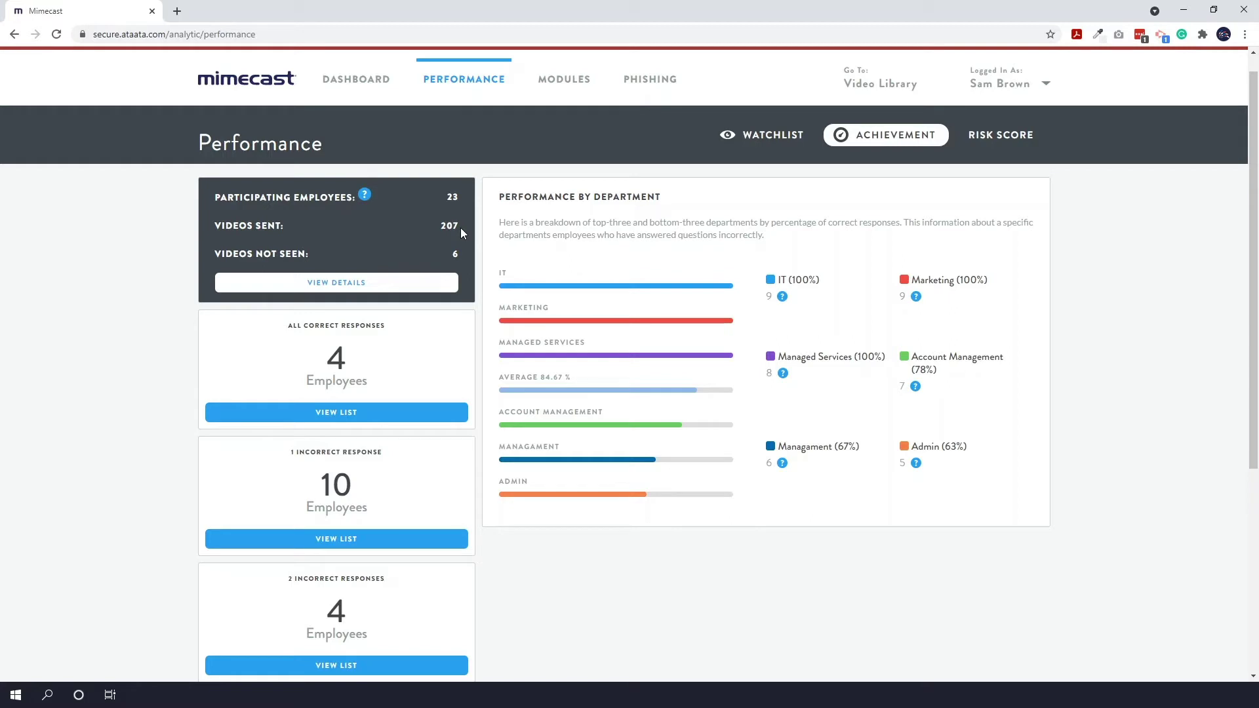
scroll(428, 340, down, 4)
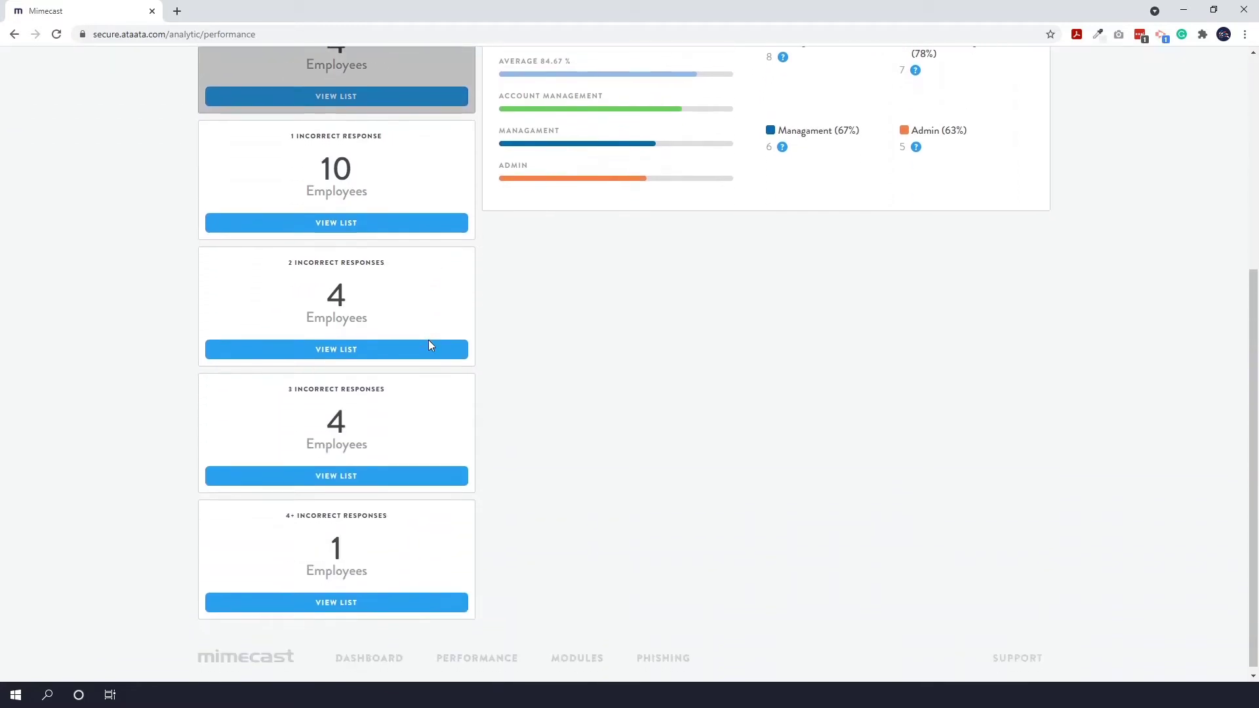
scroll(421, 359, up, 5)
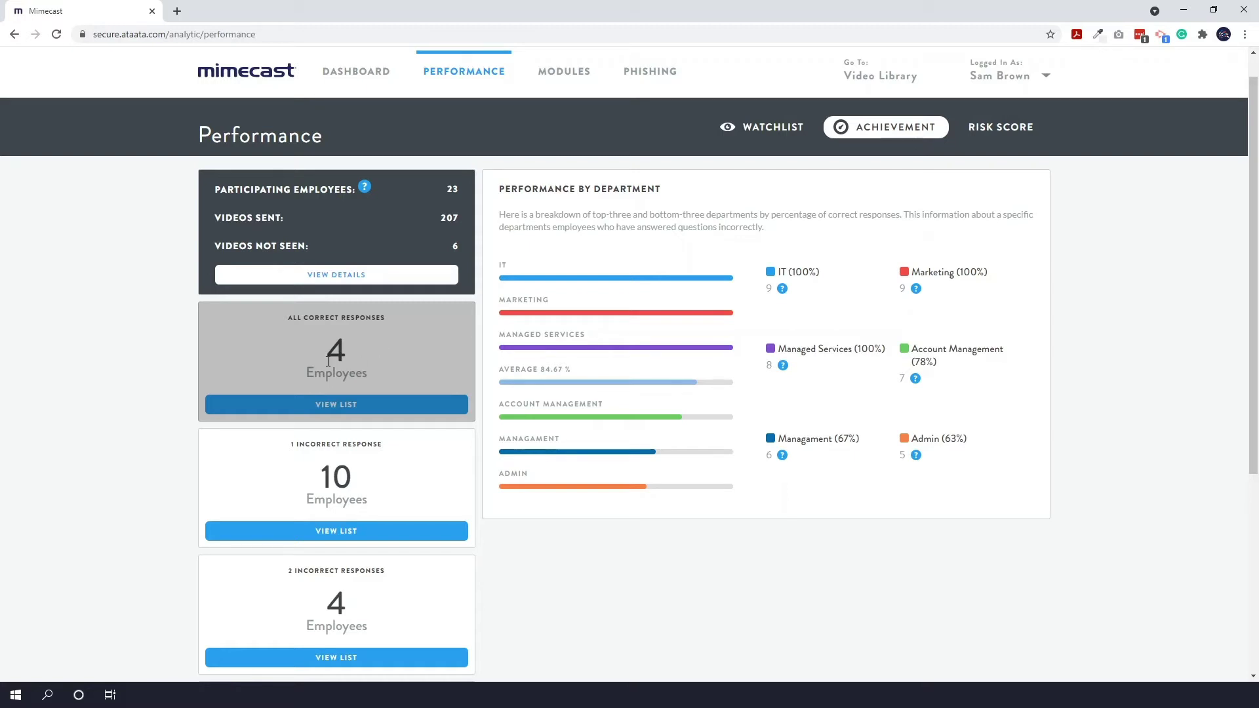
scroll(139, 403, down, 5)
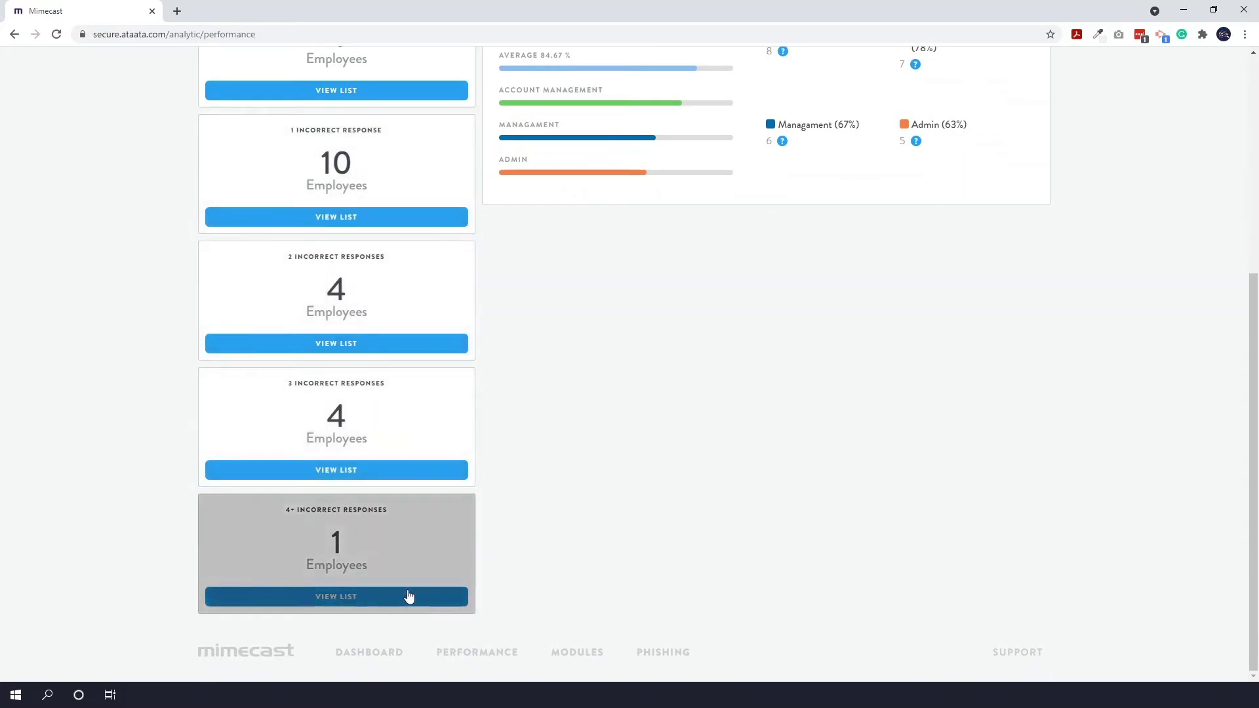
scroll(515, 450, up, 1)
scroll(515, 450, up, 5)
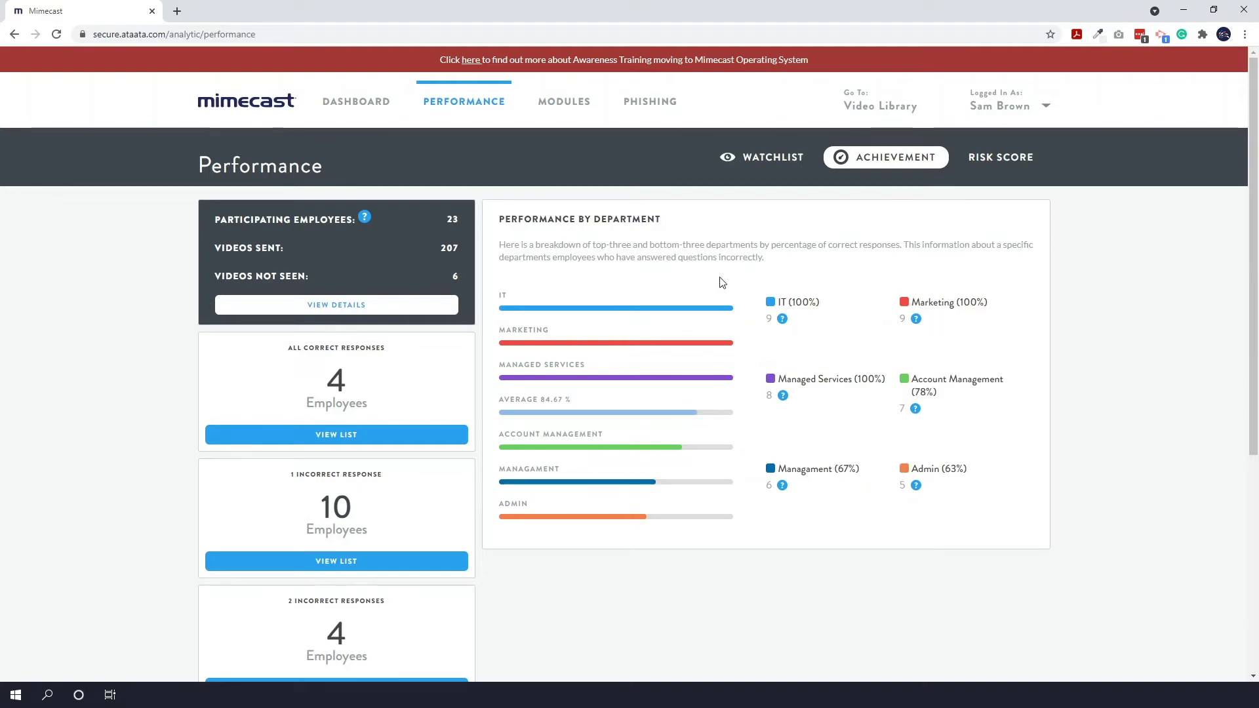
Step: Review the Risk Score view for 23 employees and the company risk profile, then go to Modules
click(1001, 167)
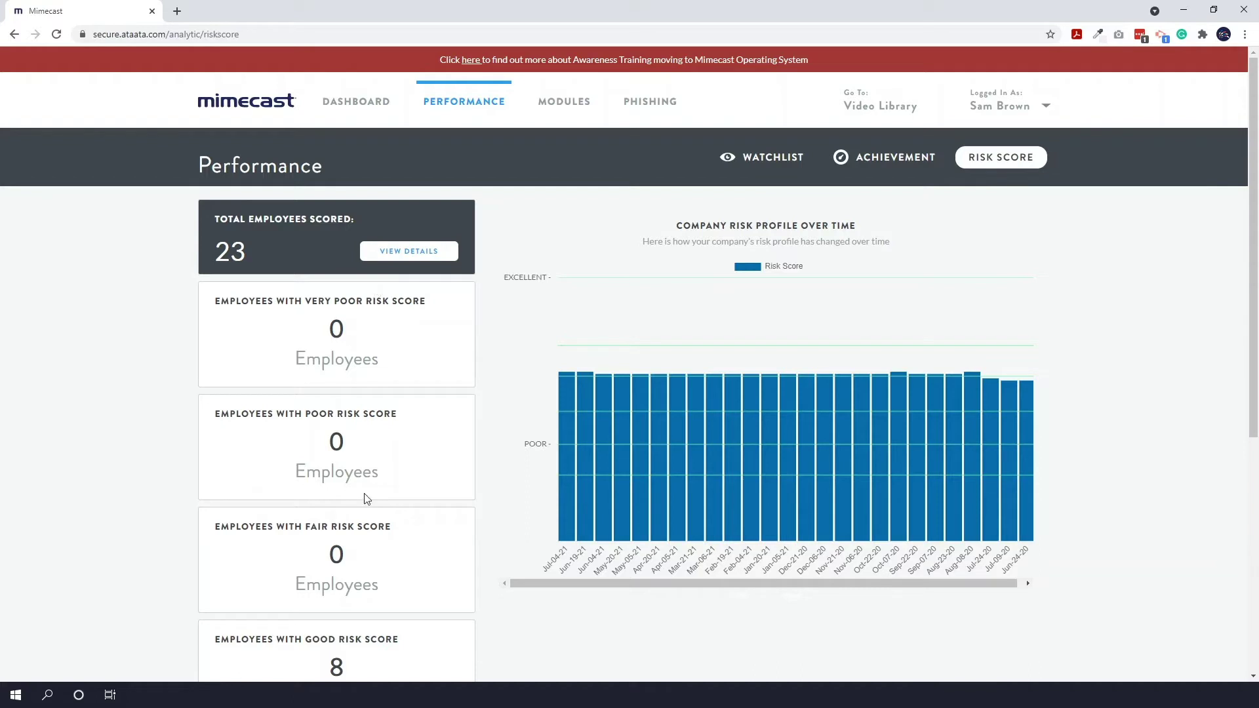
mouse_move(788, 396)
scroll(368, 392, down, 5)
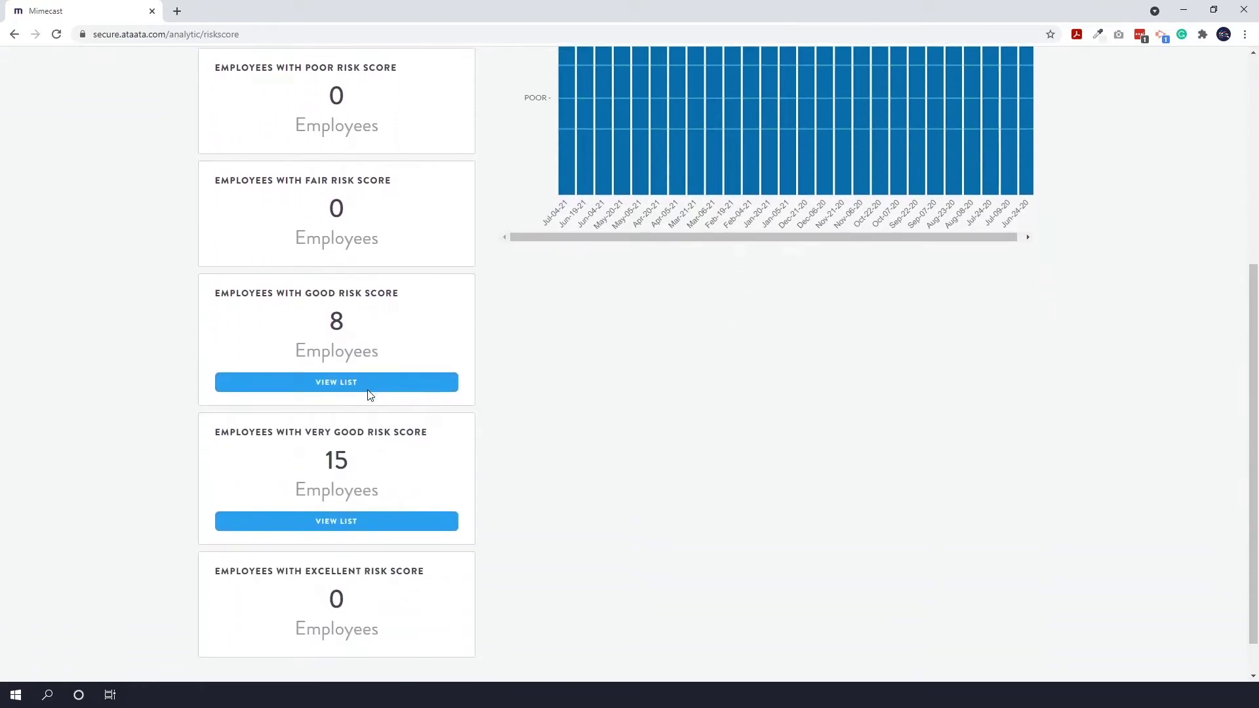
scroll(367, 393, down, 1)
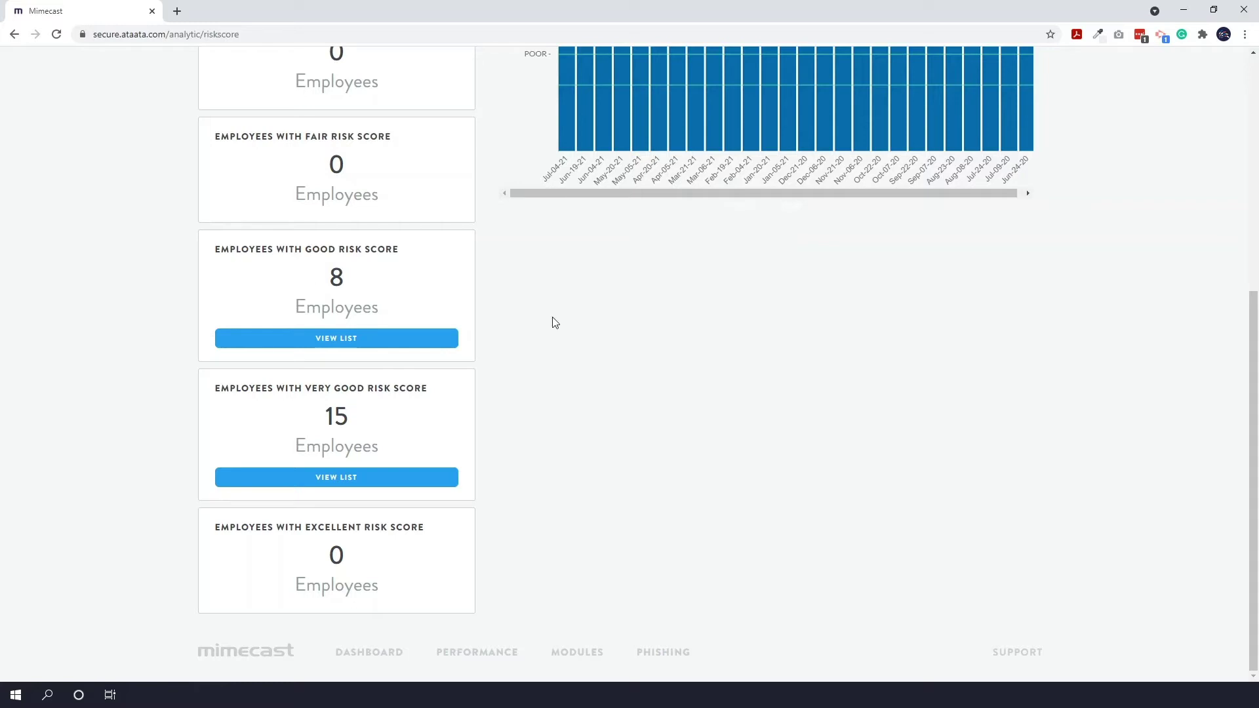
scroll(553, 322, up, 3)
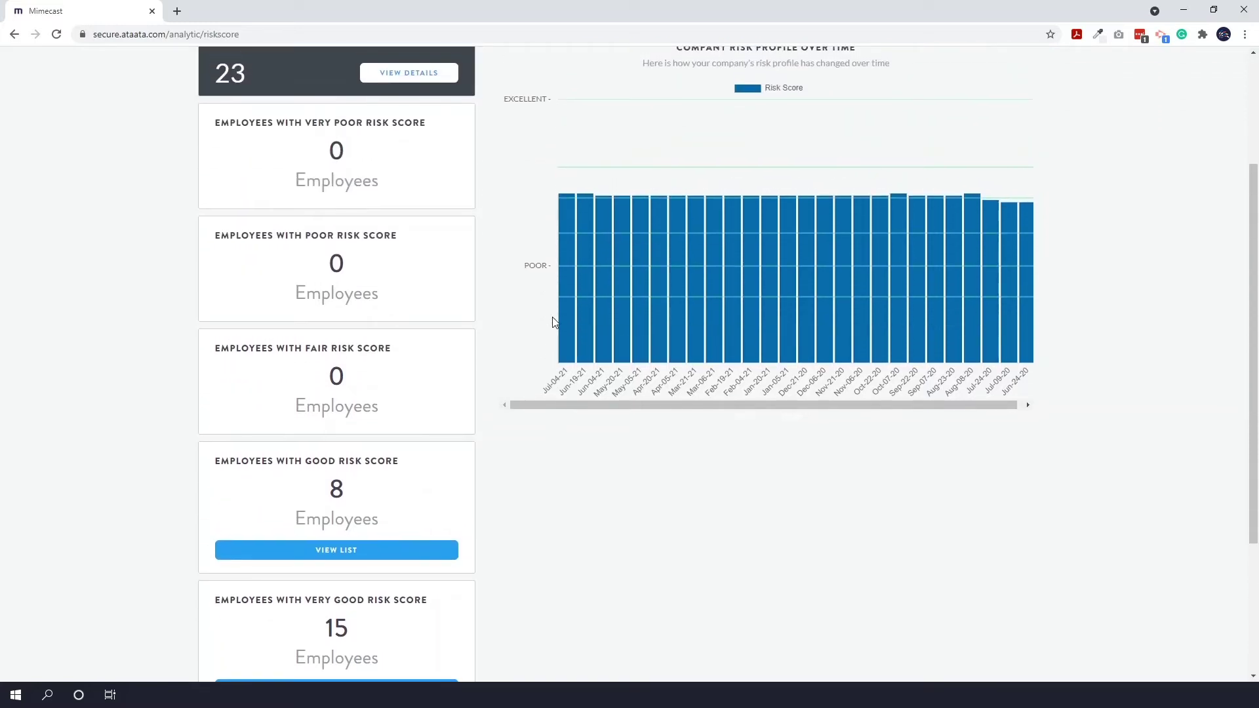
scroll(485, 295, up, 3)
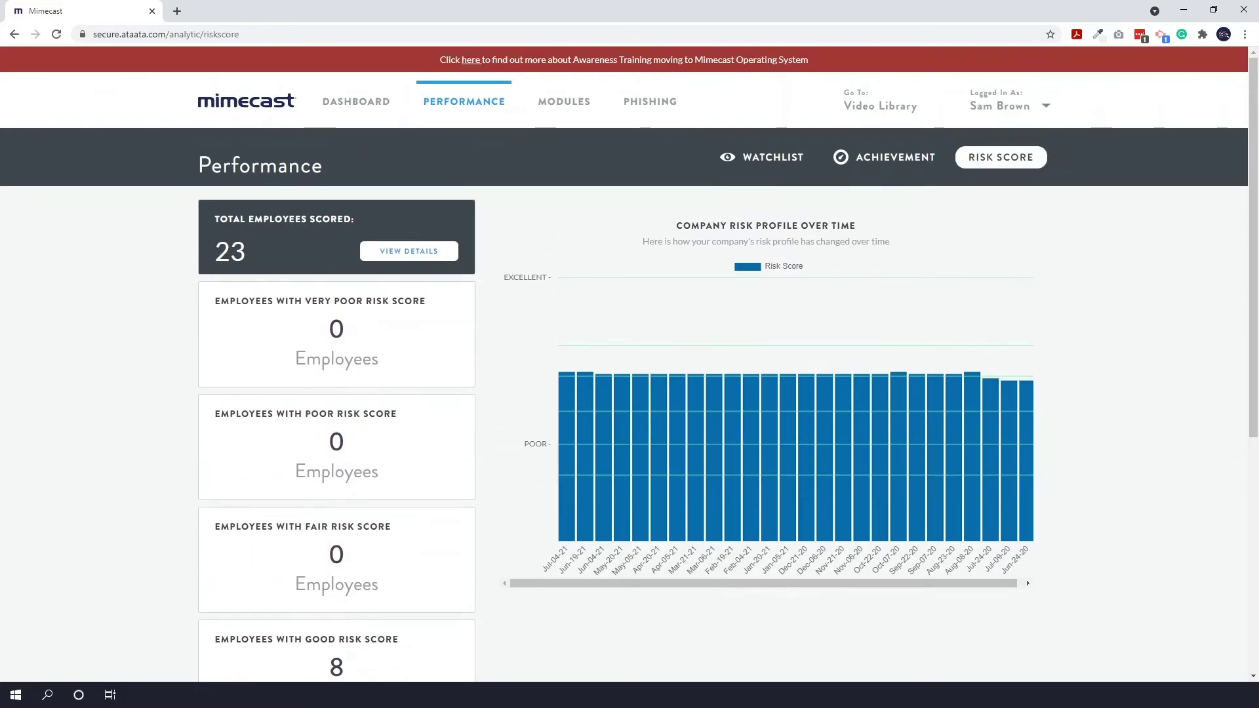
click(571, 100)
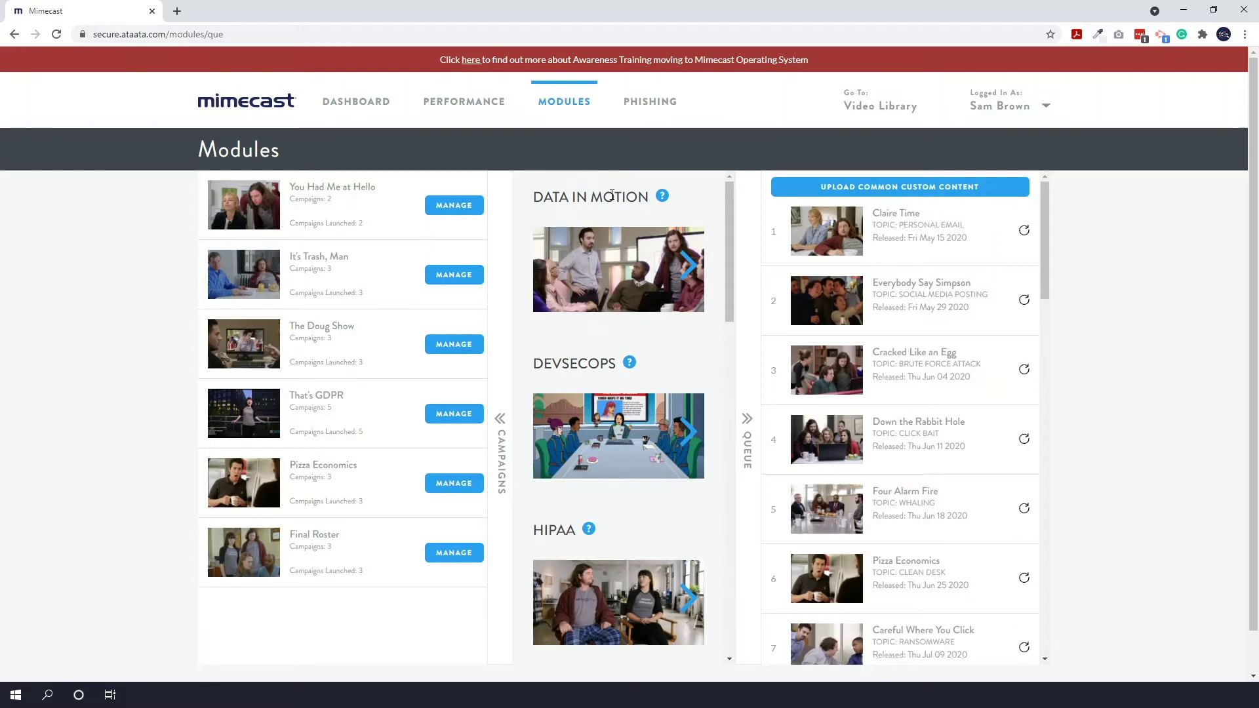
Step: Advance the Data in Motion carousel to Sunsets and Beaches and open its release-date calendar
mouse_move(629, 296)
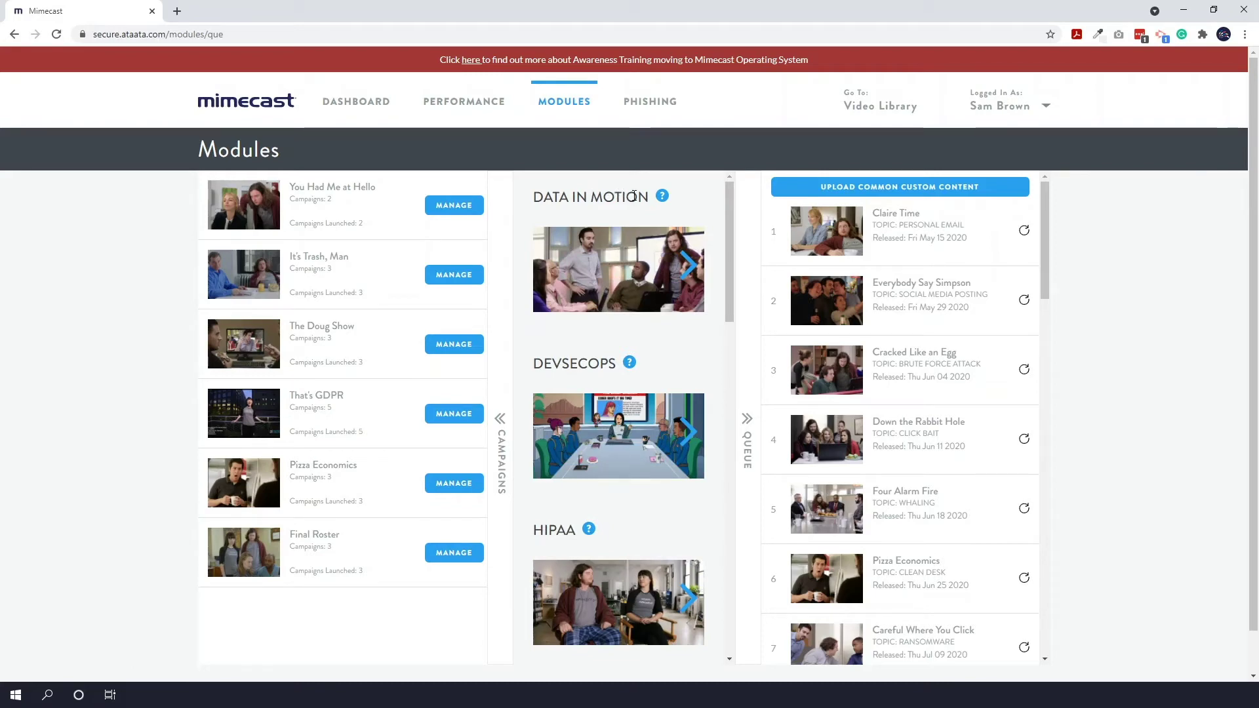
mouse_move(663, 201)
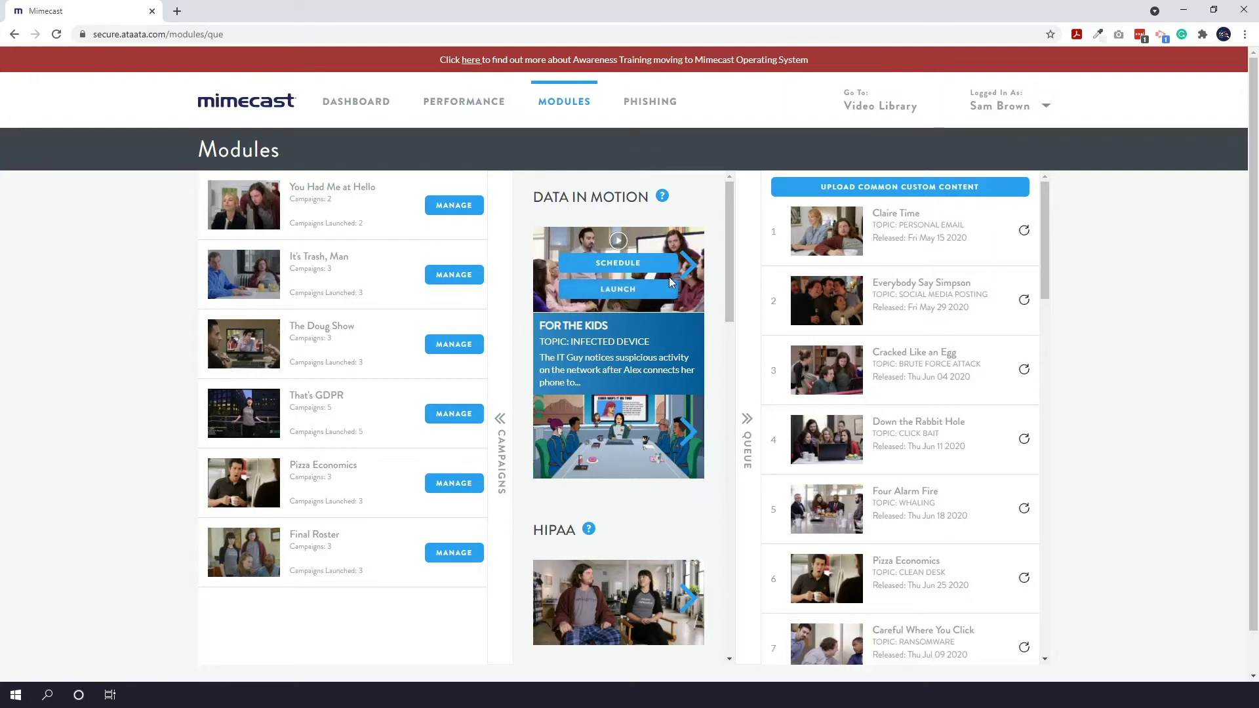
click(692, 266)
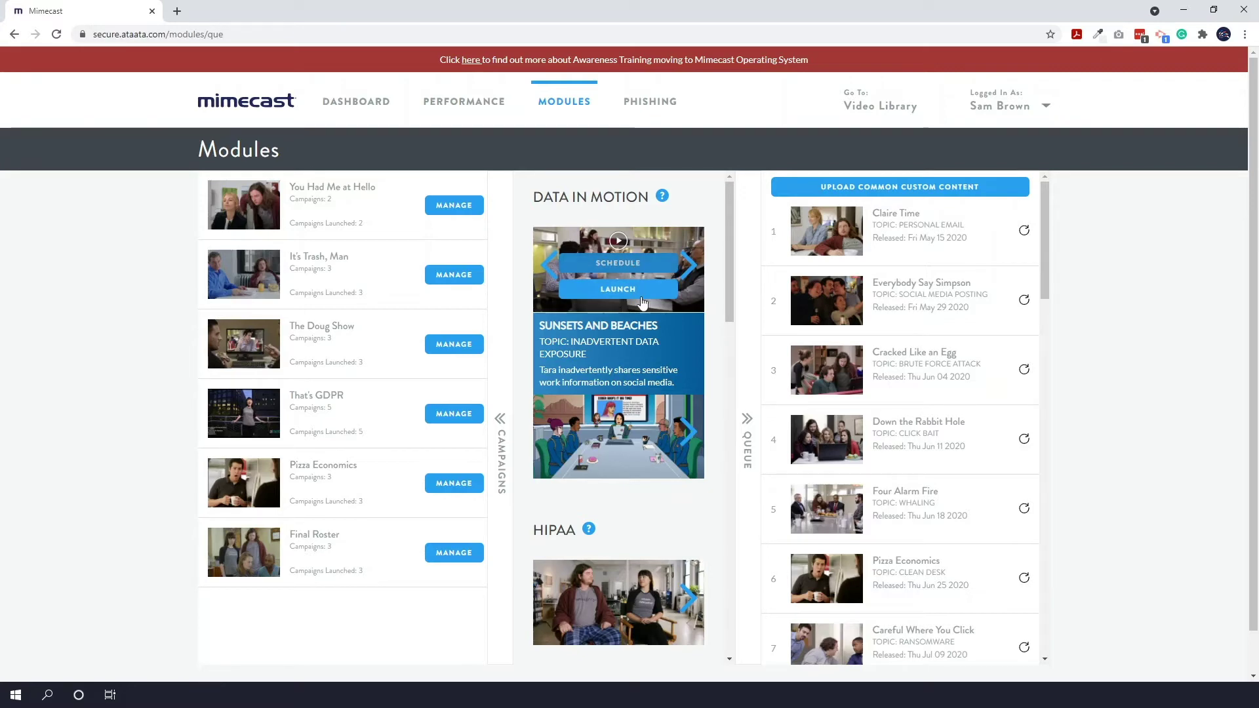
mouse_move(598, 411)
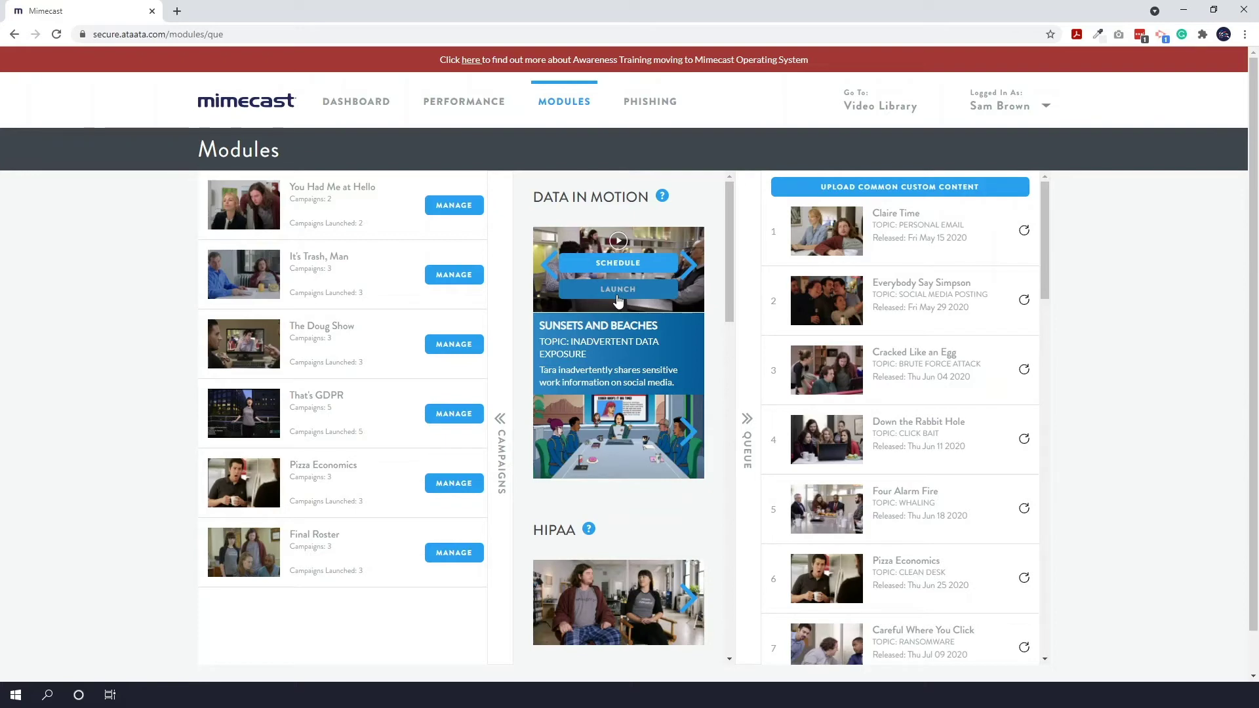
click(645, 271)
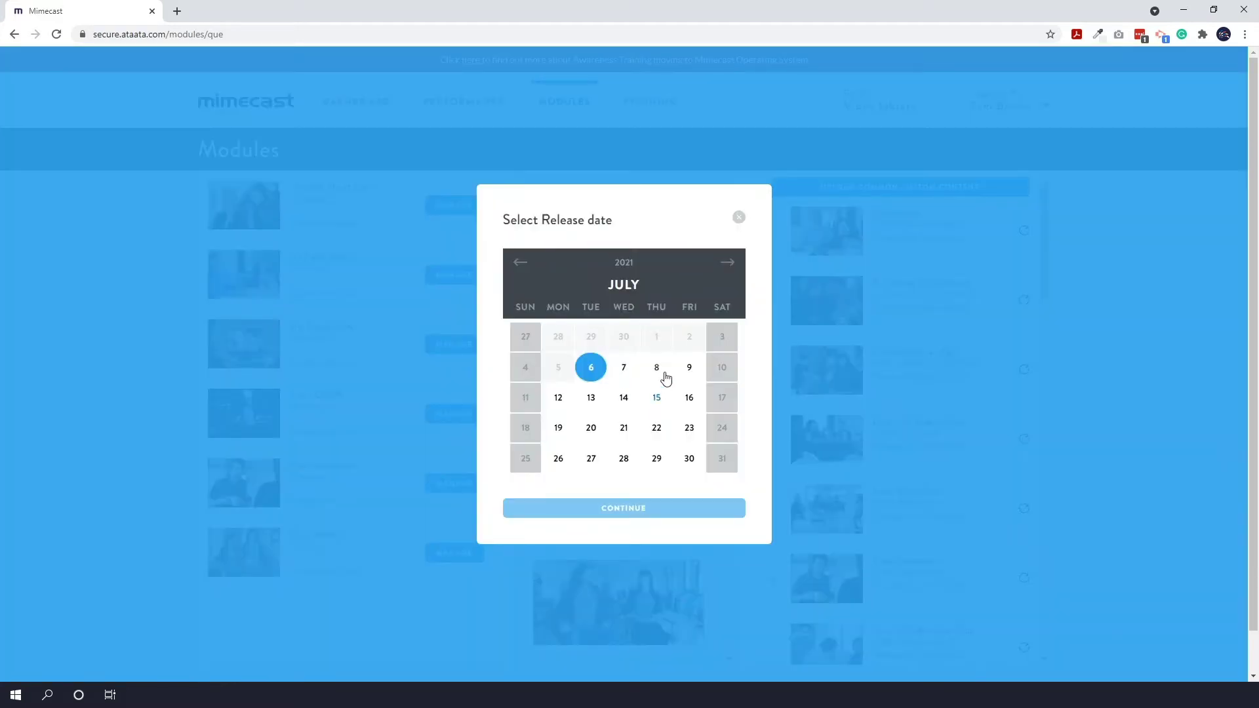
Step: Pick July 15, close the calendar without scheduling, and start launching Sunsets and Beaches as a campaign
click(657, 398)
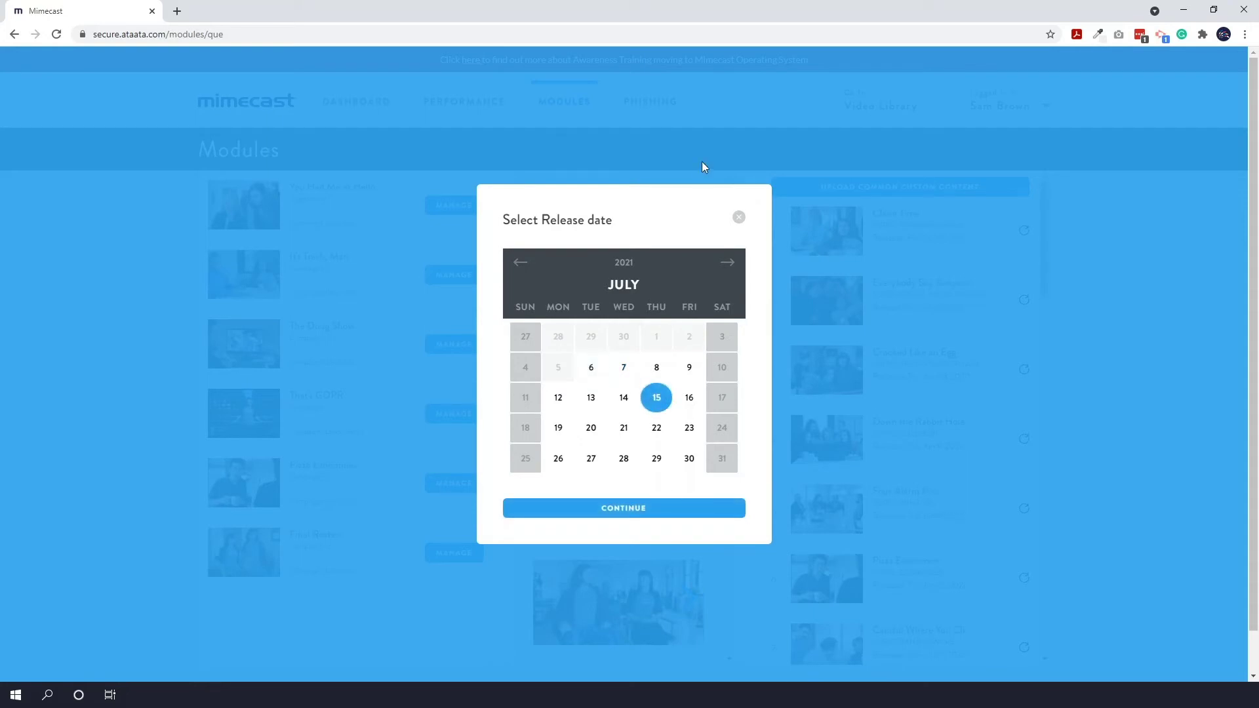
click(739, 218)
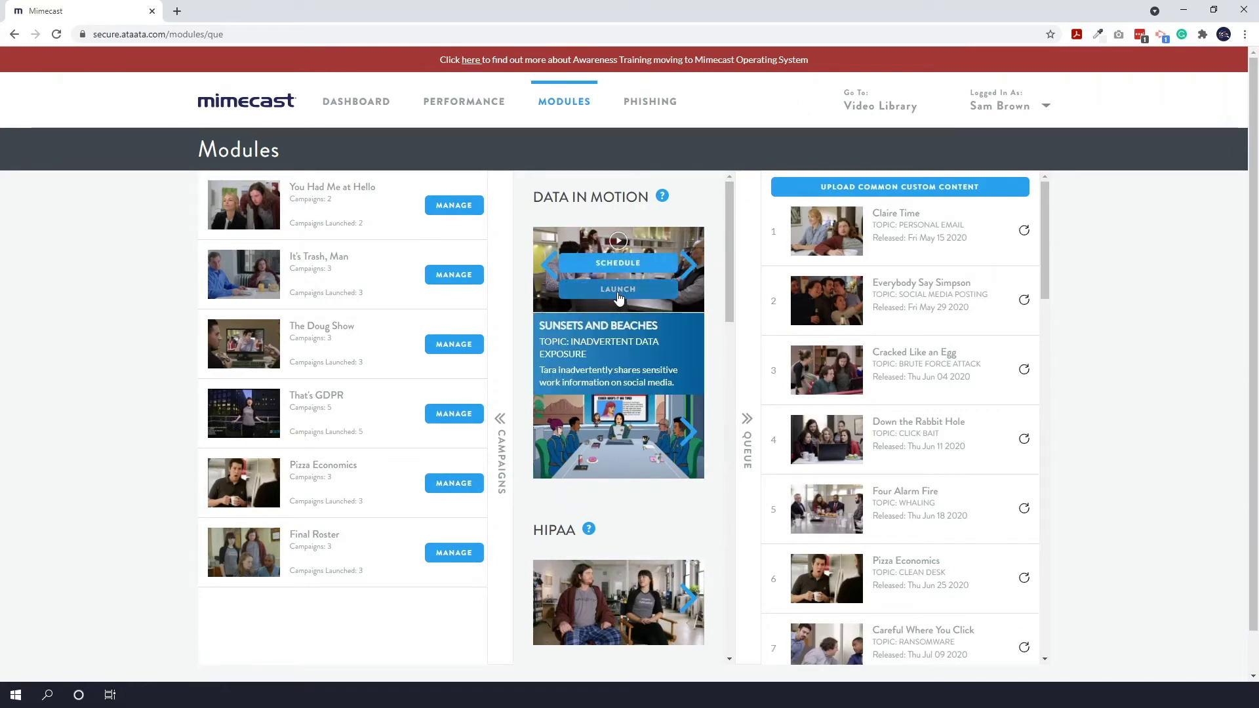
click(618, 290)
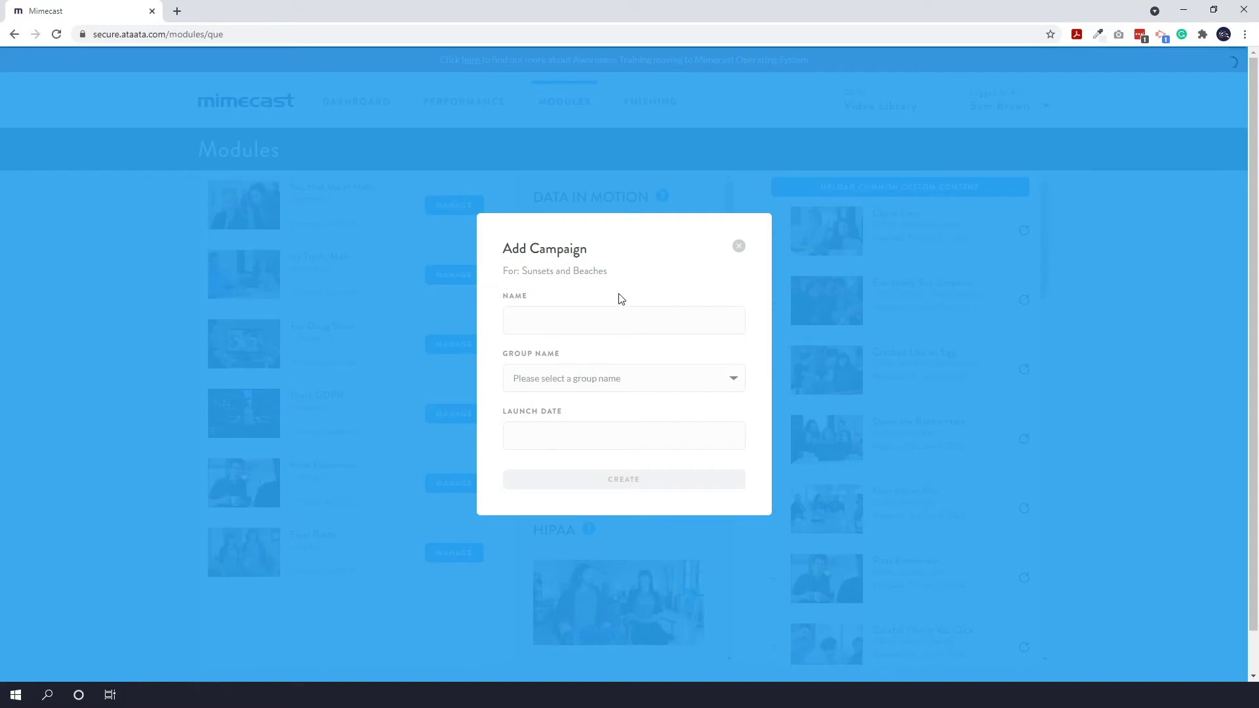
Step: Try the Add Campaign name and group fields, then cancel the form without creating a campaign
click(590, 313)
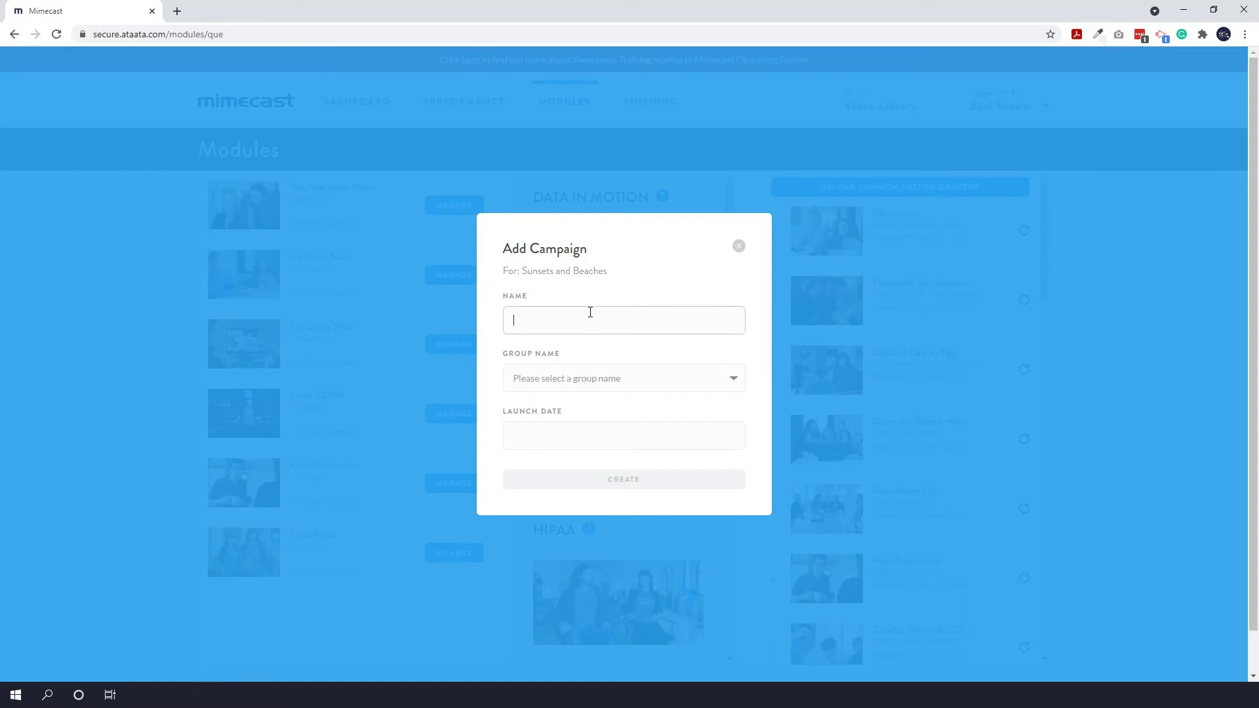
click(582, 387)
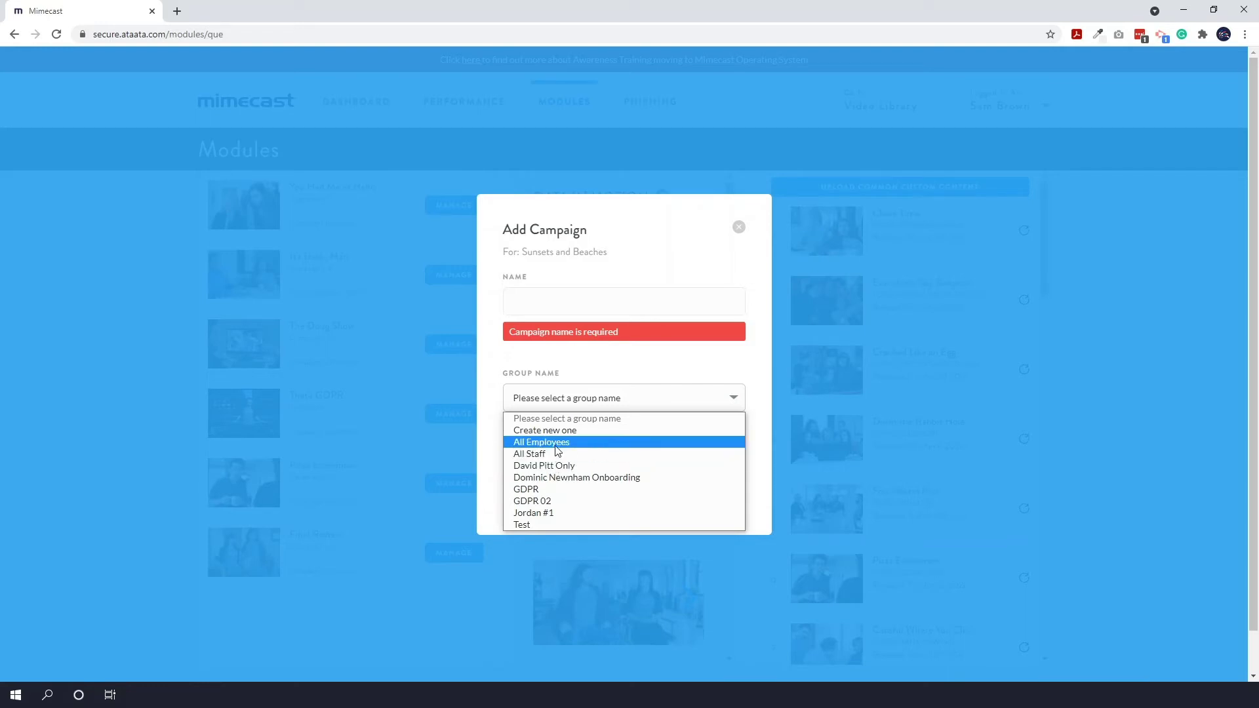
click(624, 377)
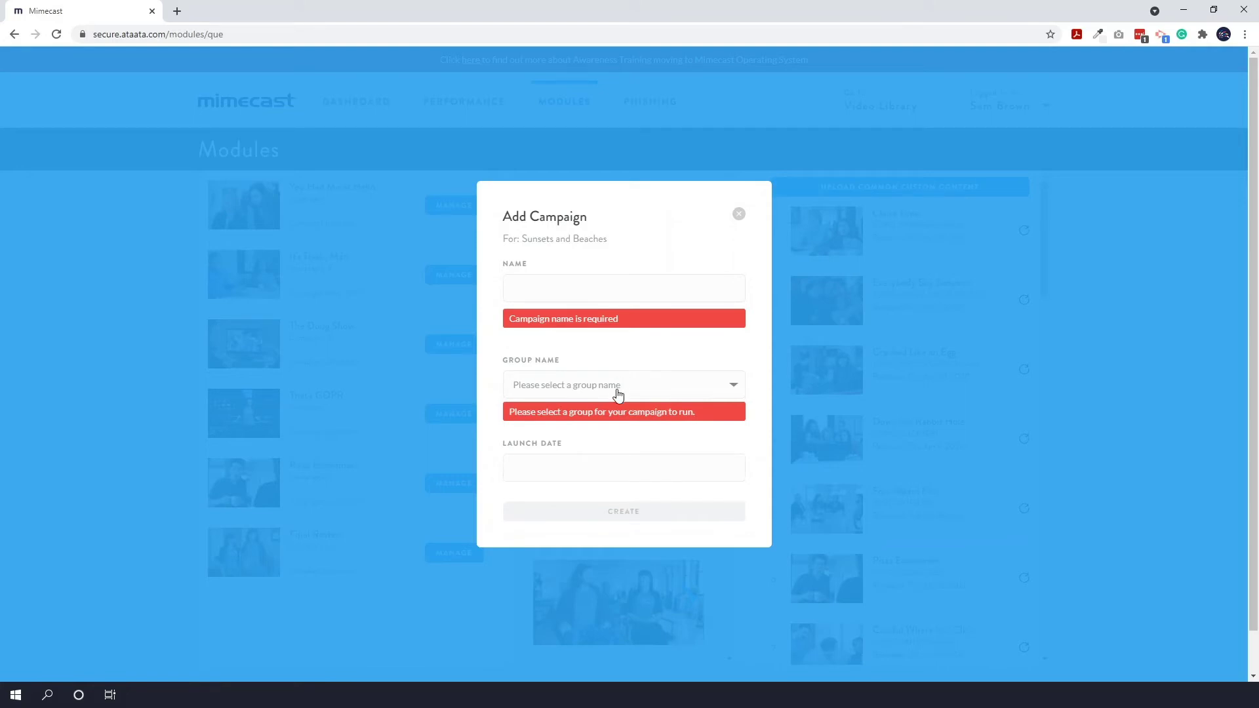
click(739, 216)
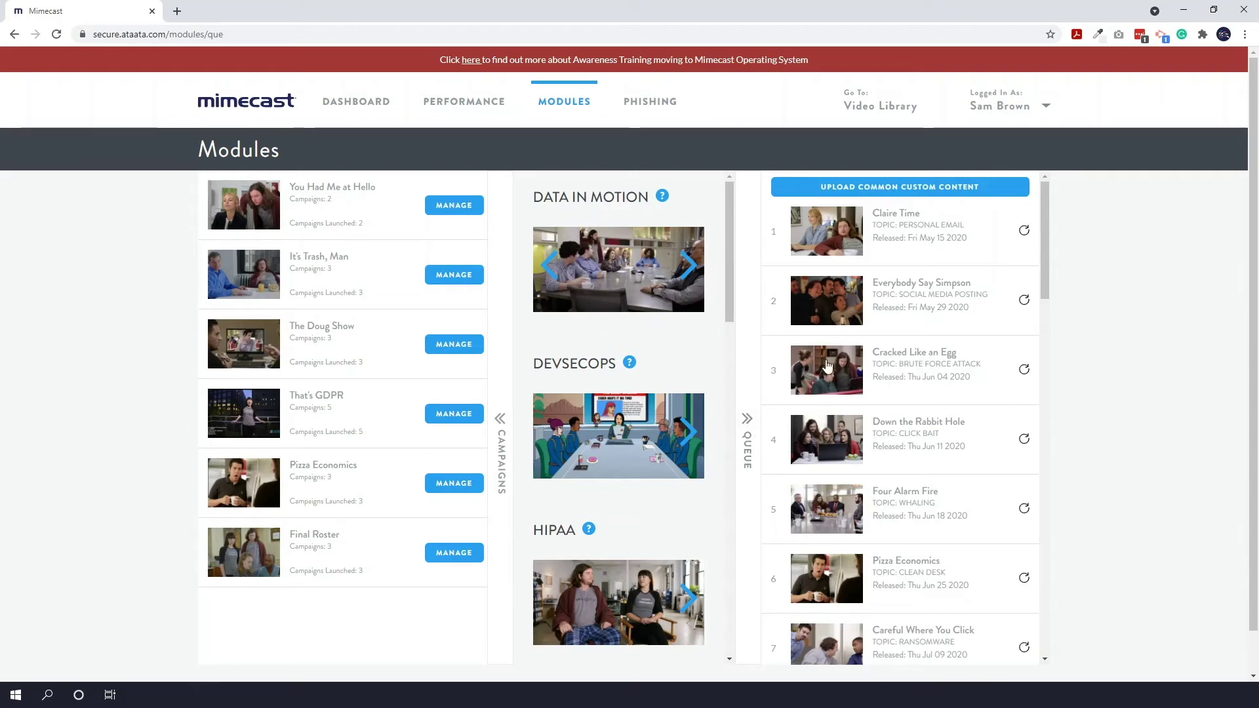
Step: Open Settings from the account menu and go to the Manage Employees list
click(1043, 106)
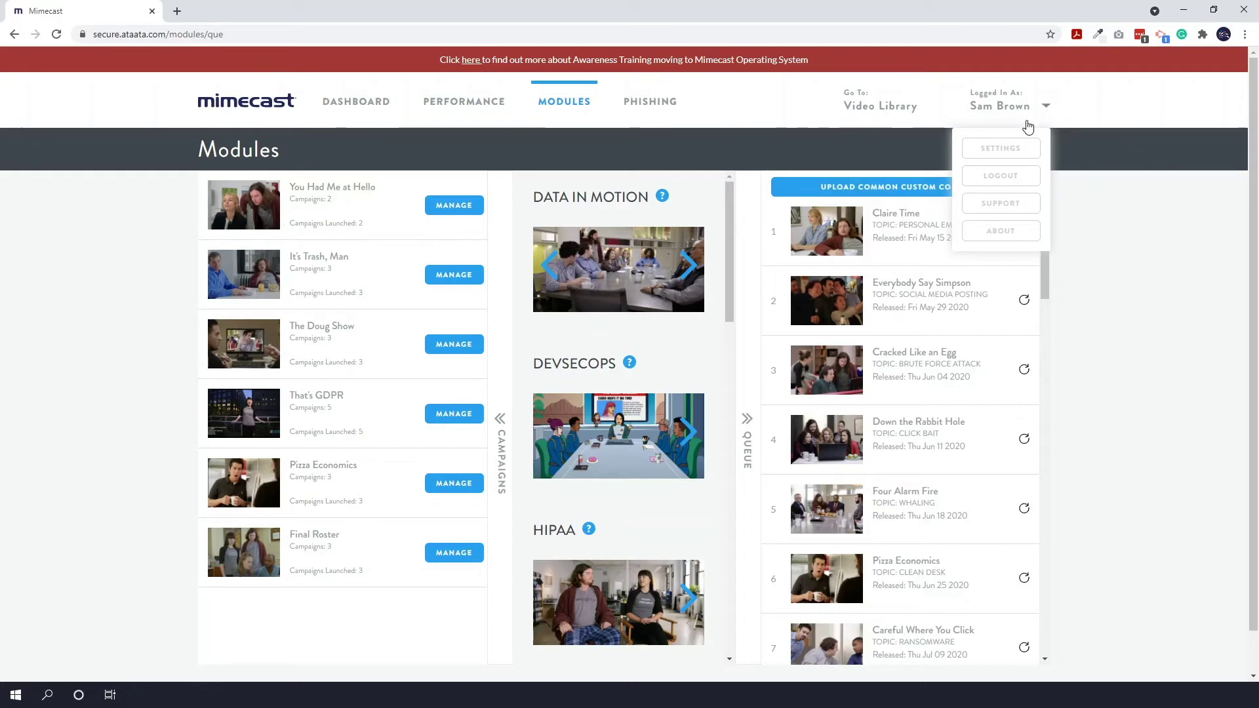
click(1015, 151)
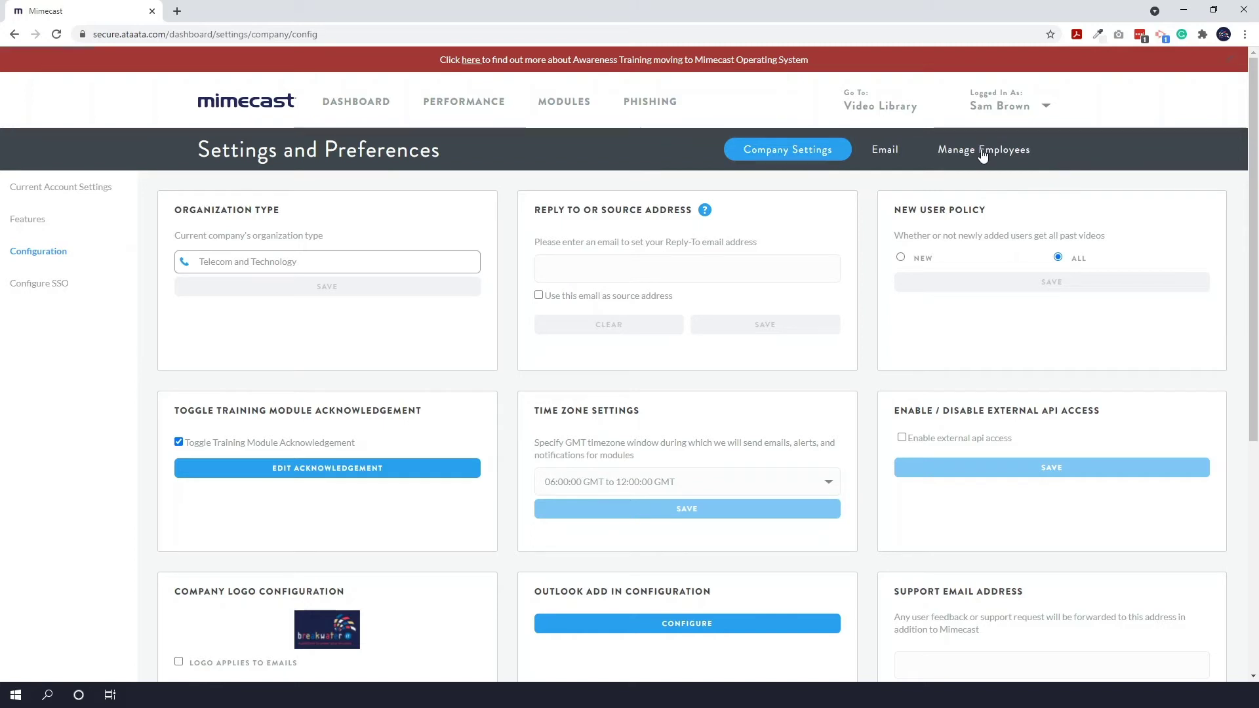
click(981, 151)
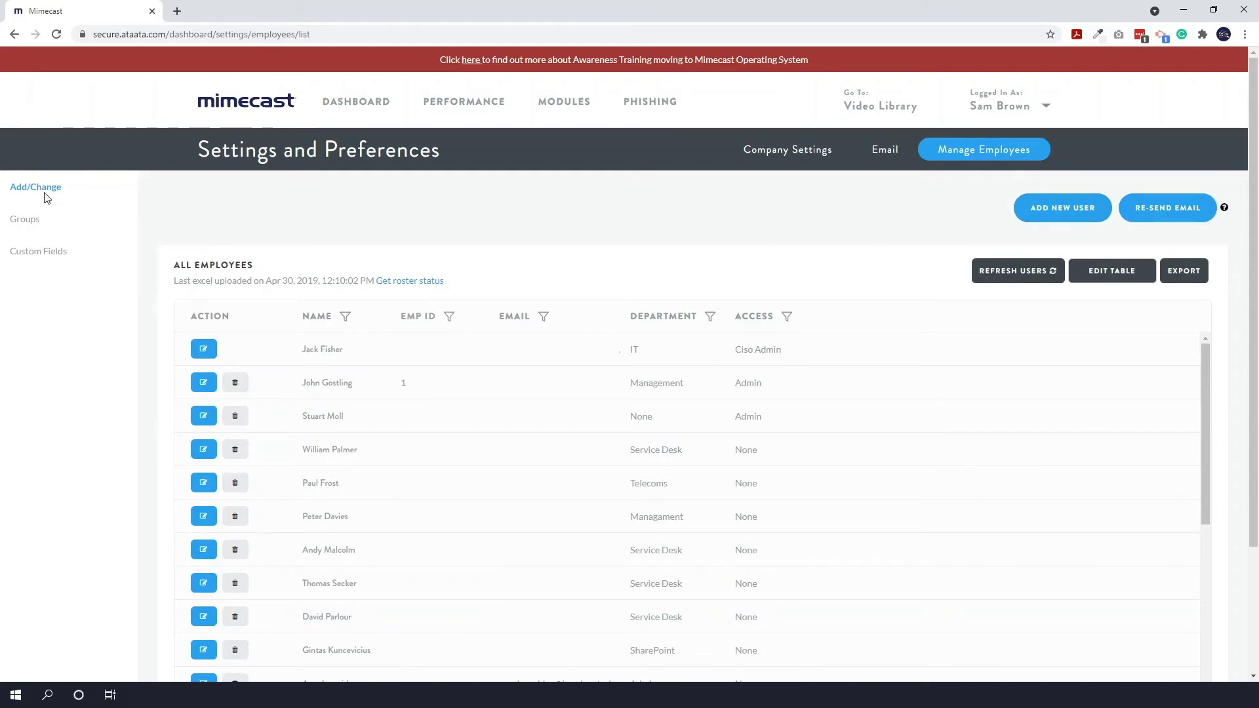
Step: View the employee Groups list with the Create Group name field, then bring up Email alert settings
click(30, 220)
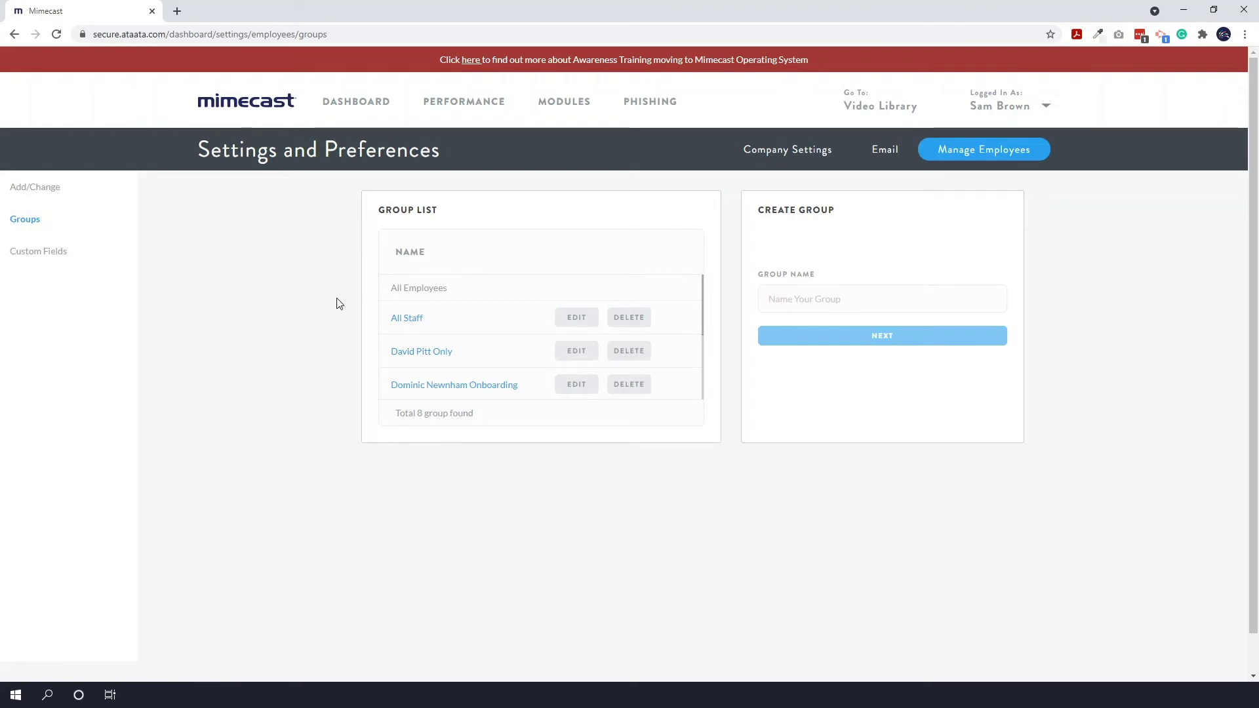
click(814, 306)
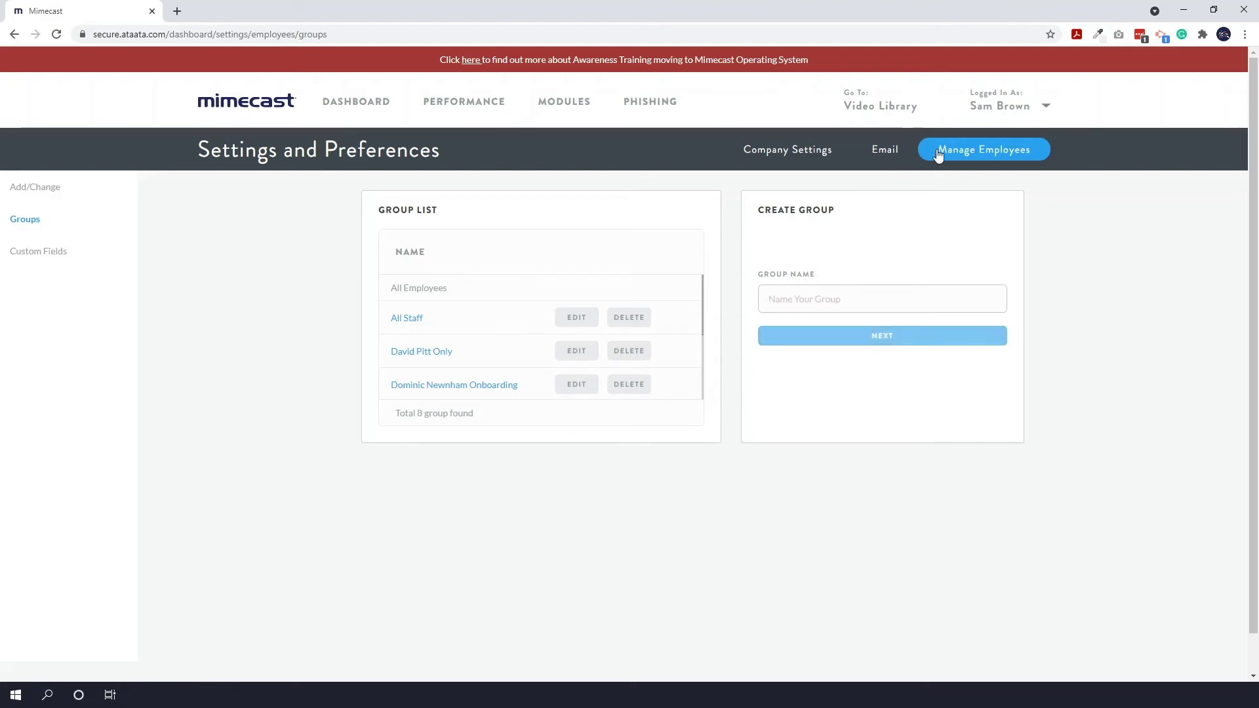
click(885, 150)
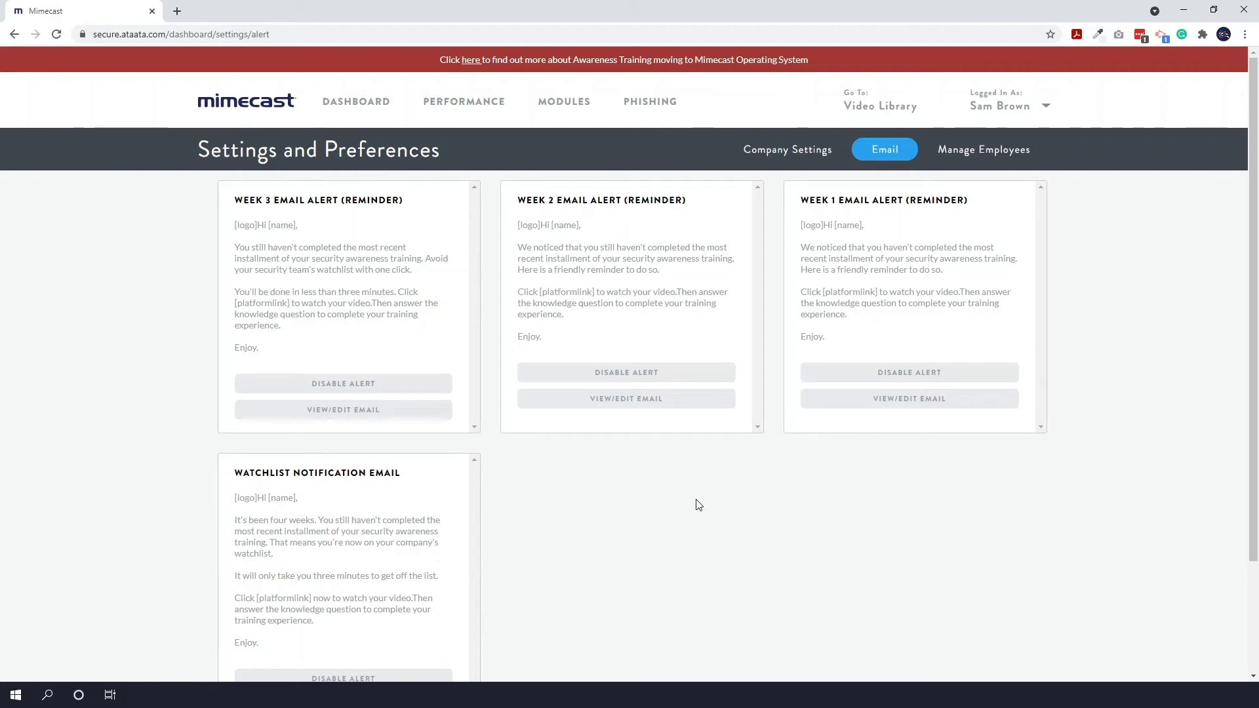
Step: Preview the full Watchlist Notification email, close it, and return to the Week 1–3 reminder alerts
scroll(698, 505, down, 2)
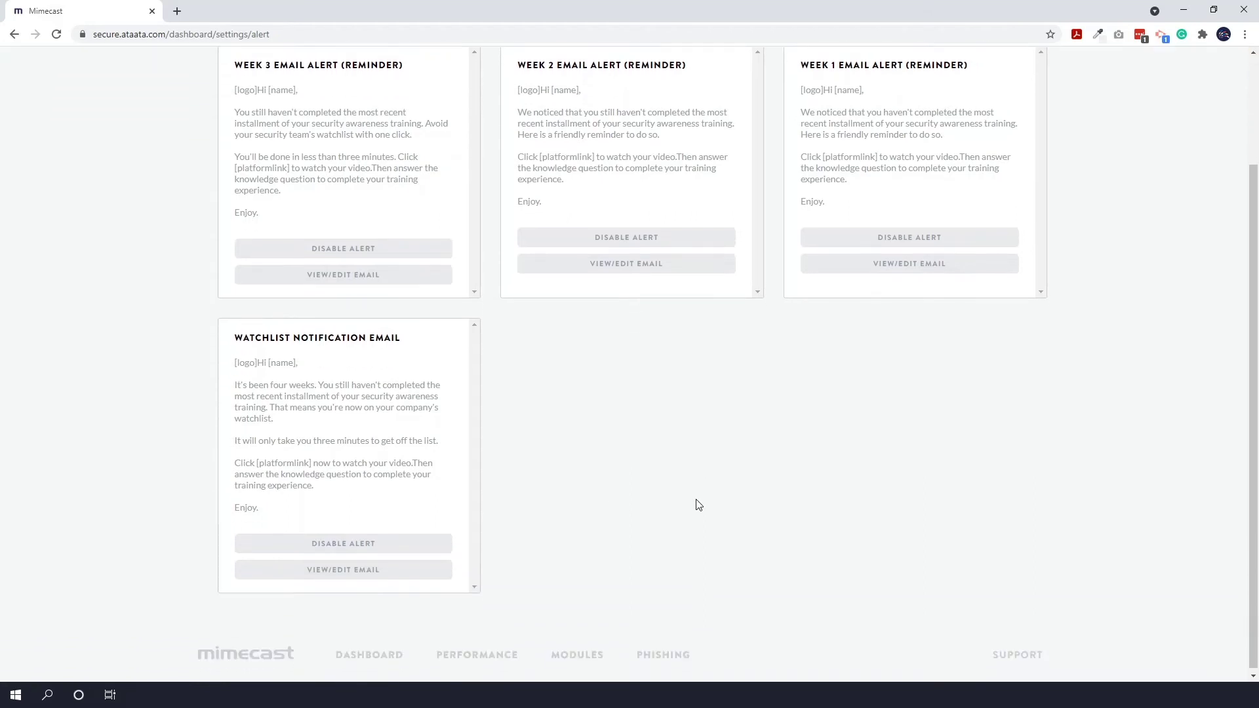
click(406, 574)
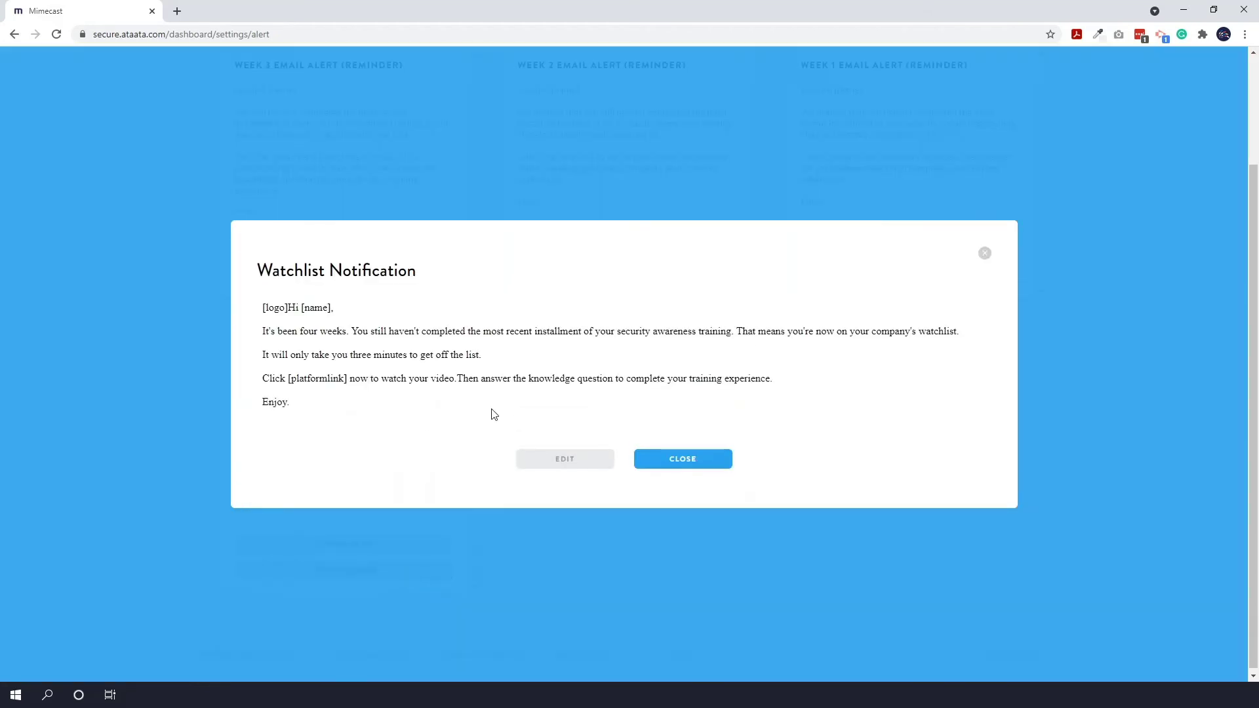
click(985, 254)
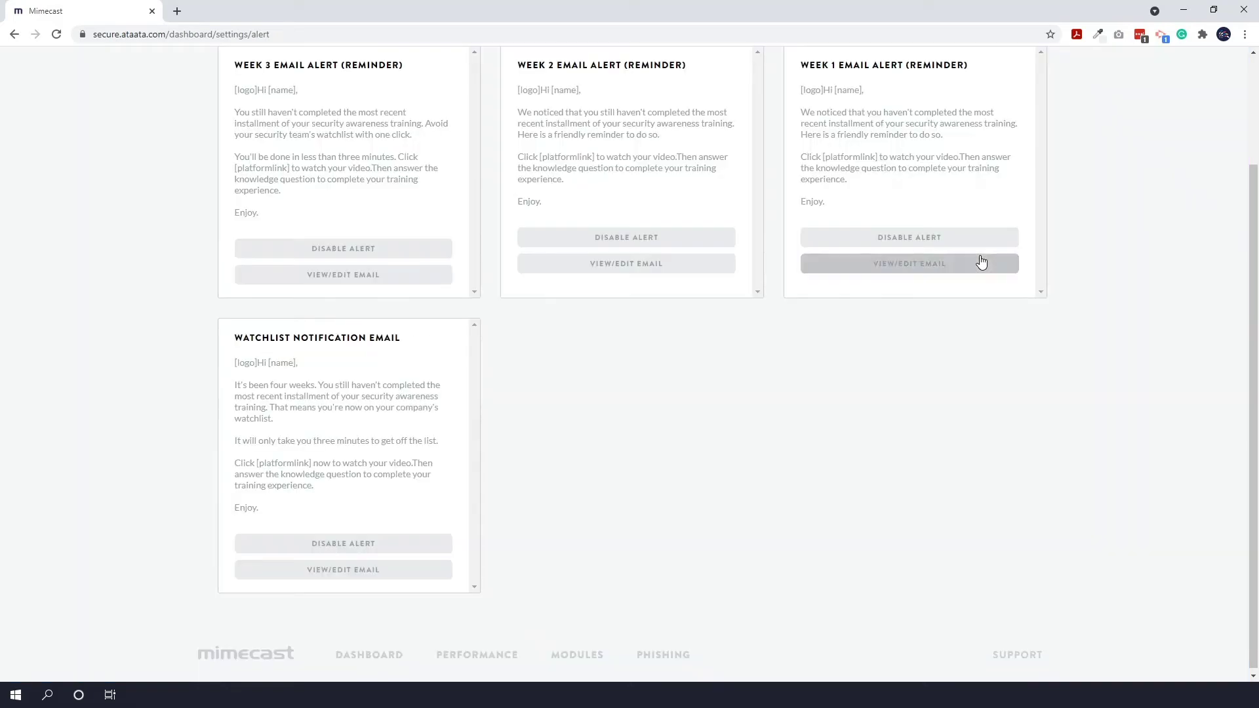
scroll(789, 365, up, 1)
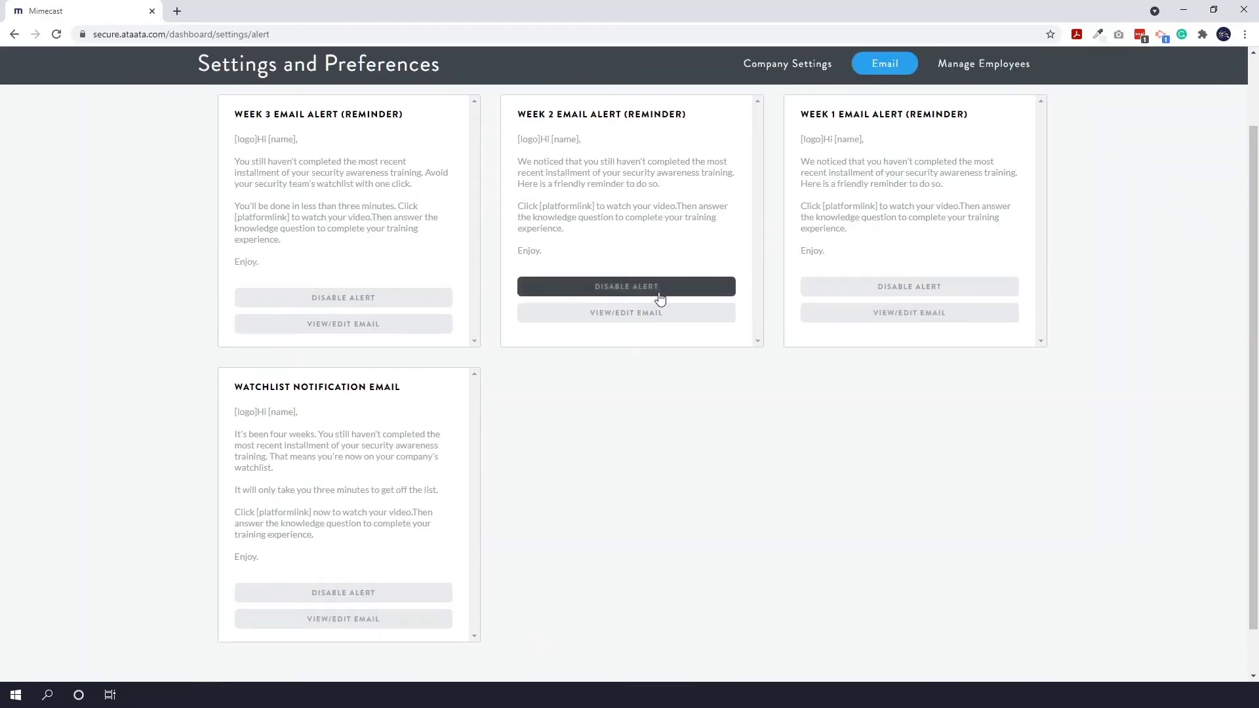
scroll(696, 380, up, 2)
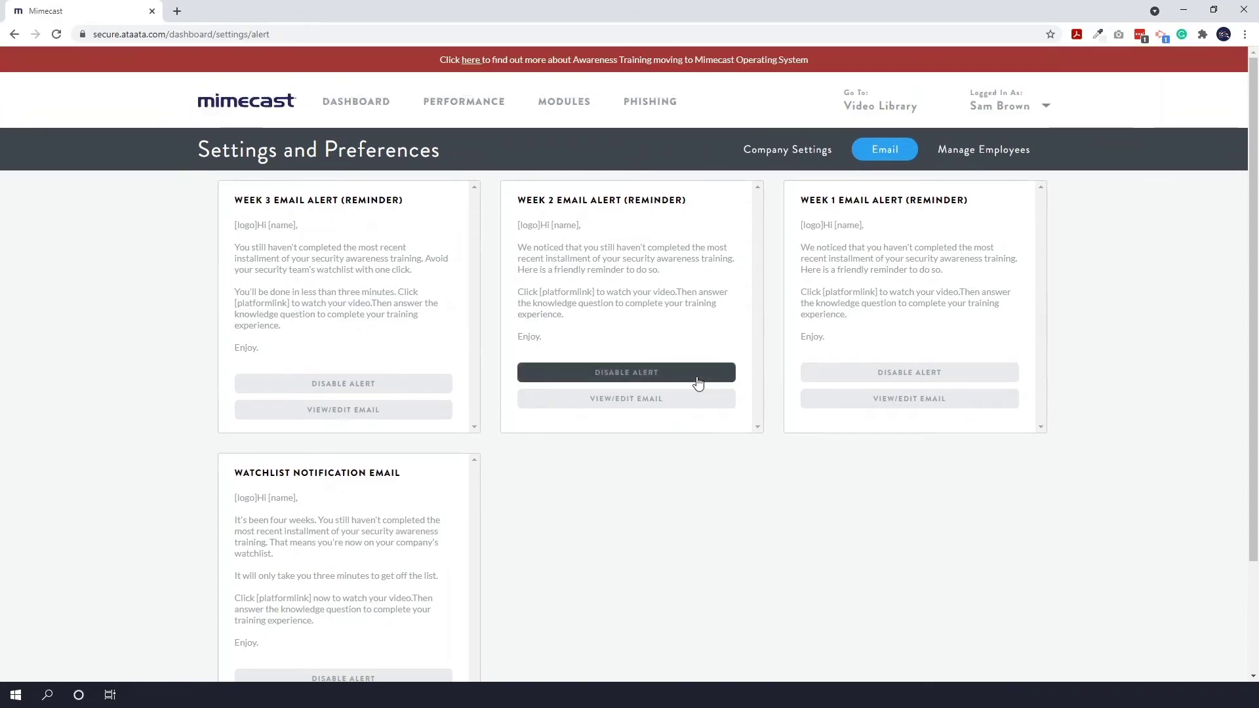
Step: Review Company Settings, leaving organization type as Telecom and Technology, then go to Phishing templates
click(805, 154)
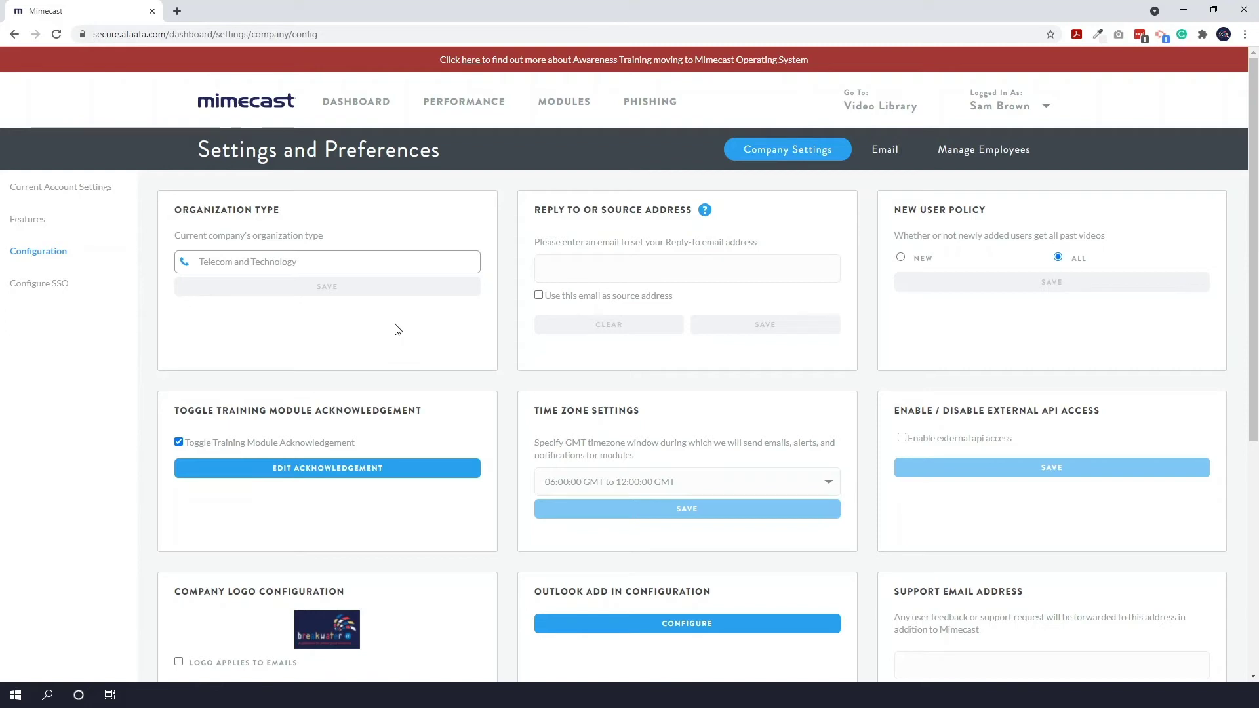
click(324, 262)
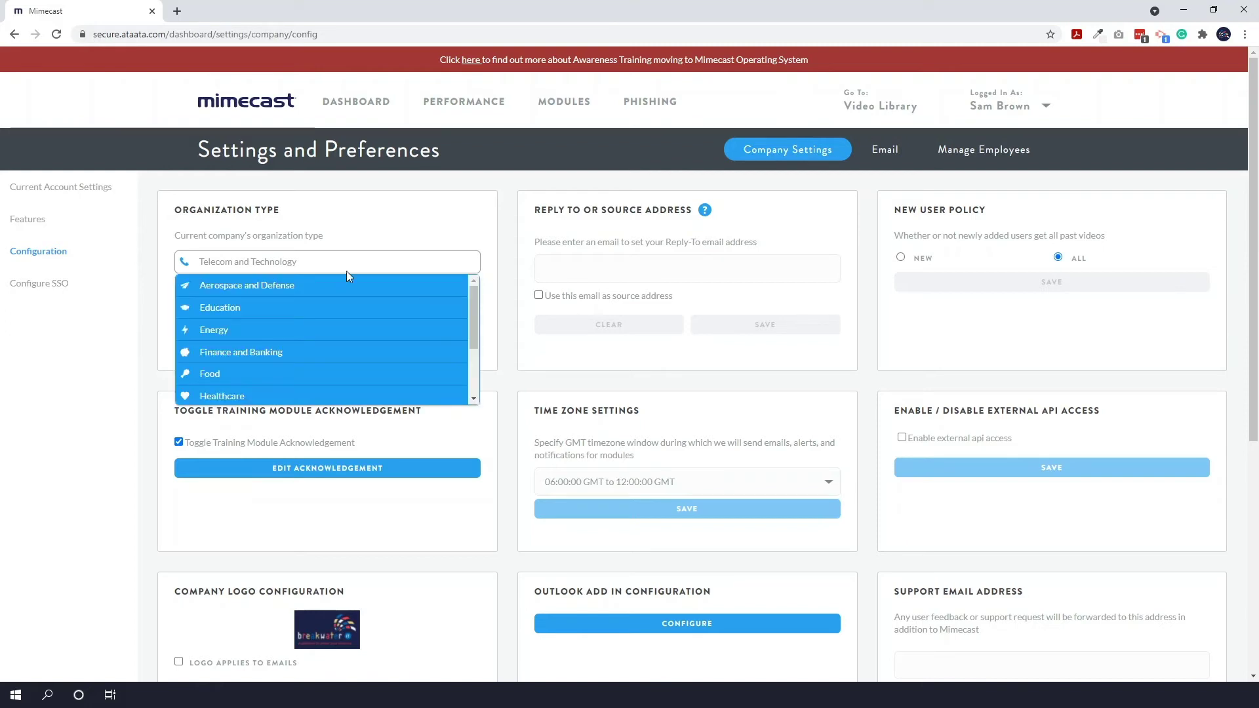
mouse_move(472, 312)
mouse_down()
mouse_move(471, 369)
mouse_move(472, 308)
mouse_up()
scroll(341, 357, down, 2)
scroll(341, 357, down, 3)
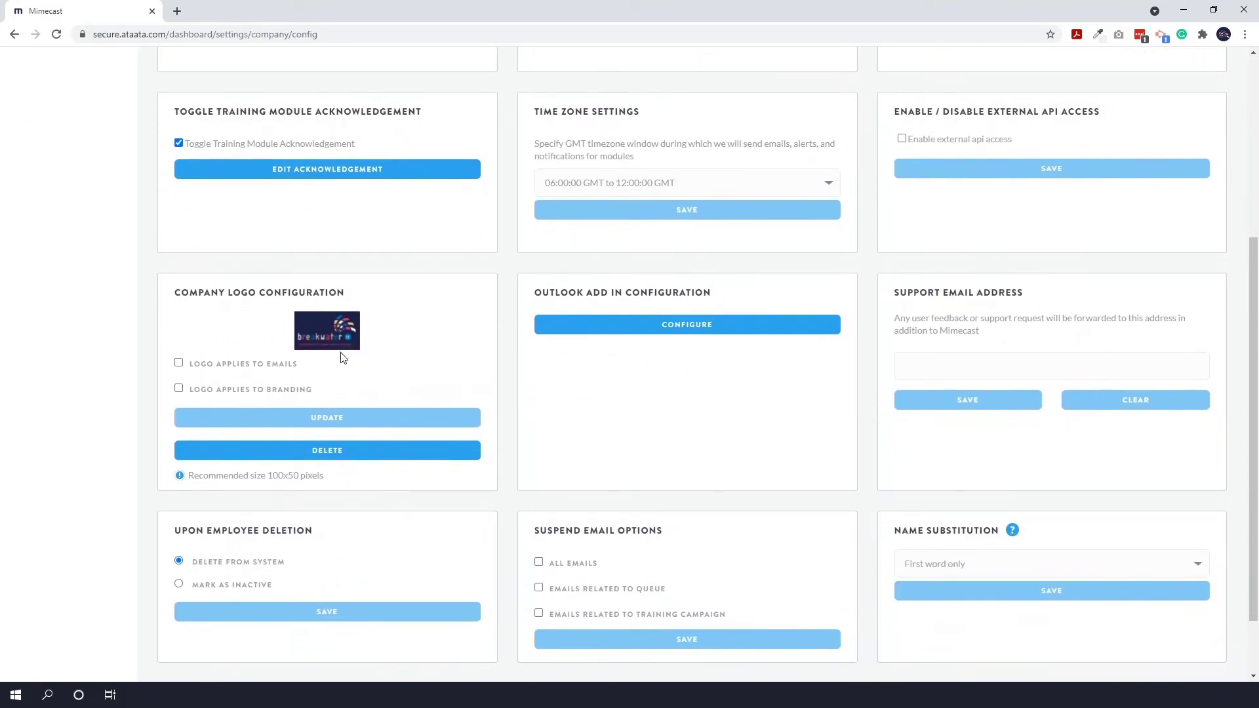
scroll(340, 354, down, 1)
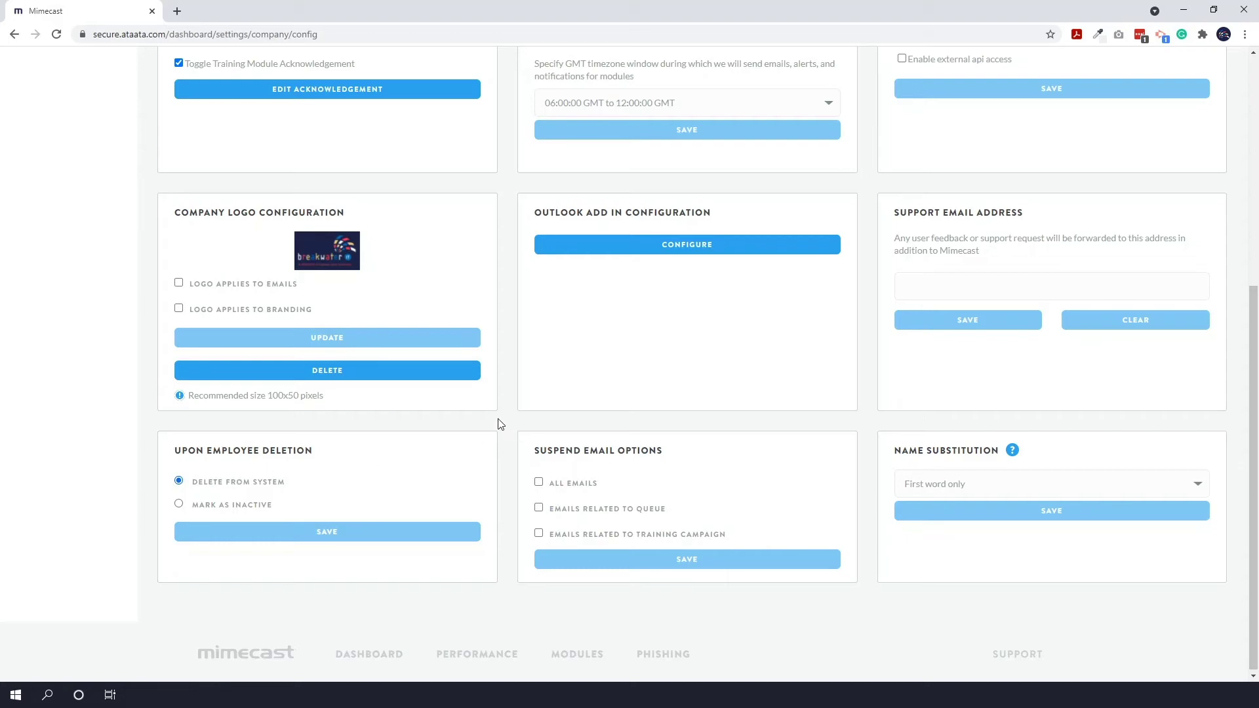
scroll(500, 423, up, 6)
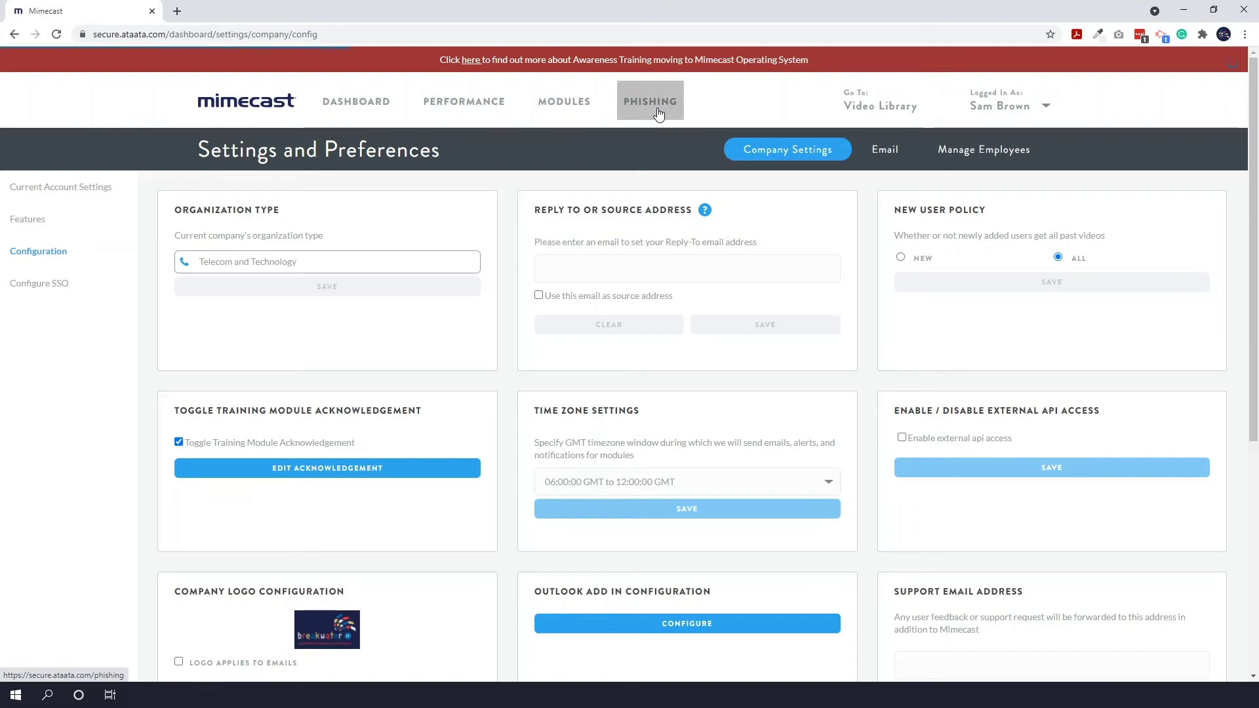
click(658, 115)
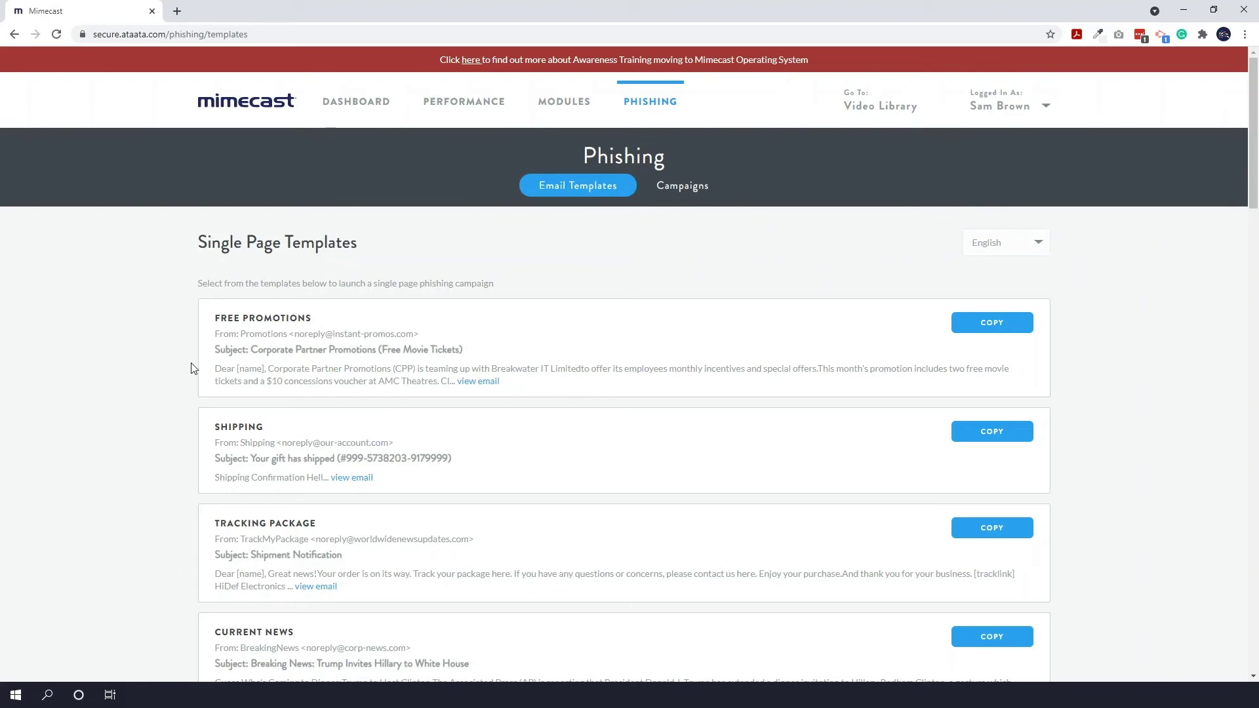
Step: Browse Single Page Templates: Free Promotions, Shipping, Tracking Package, Current News, Survey Solicitation, File Sharing
scroll(191, 367, down, 2)
scroll(190, 367, down, 1)
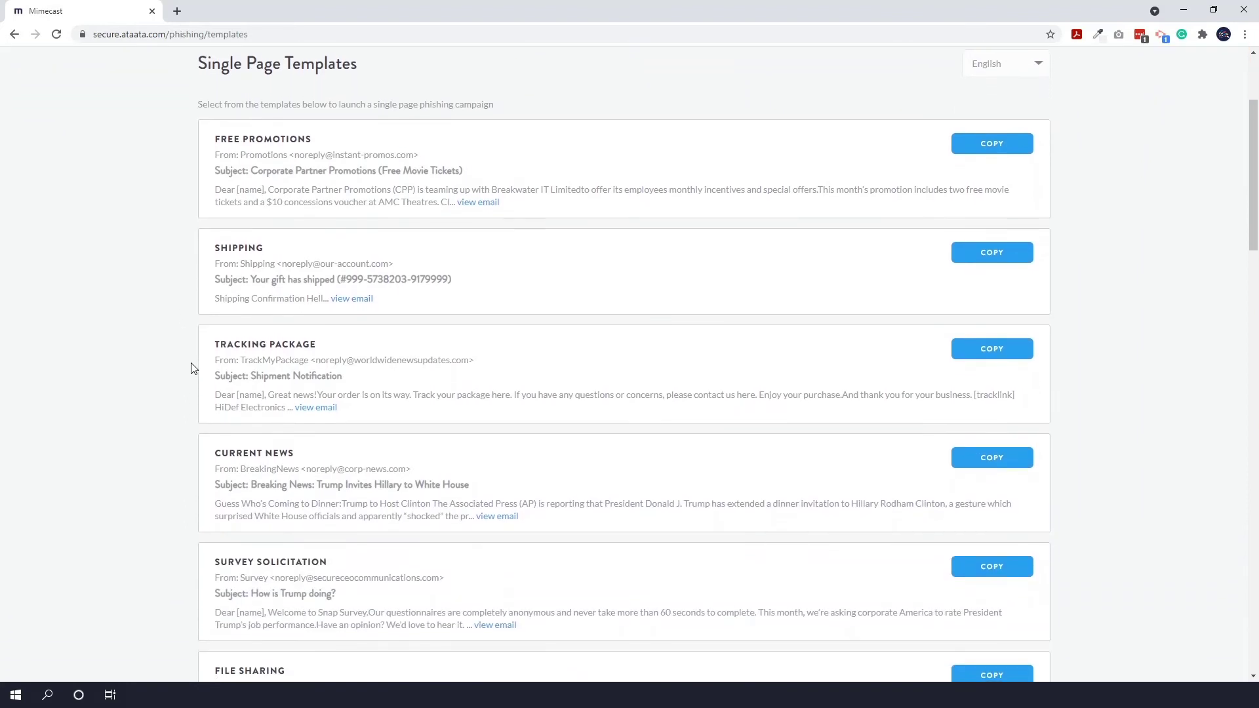
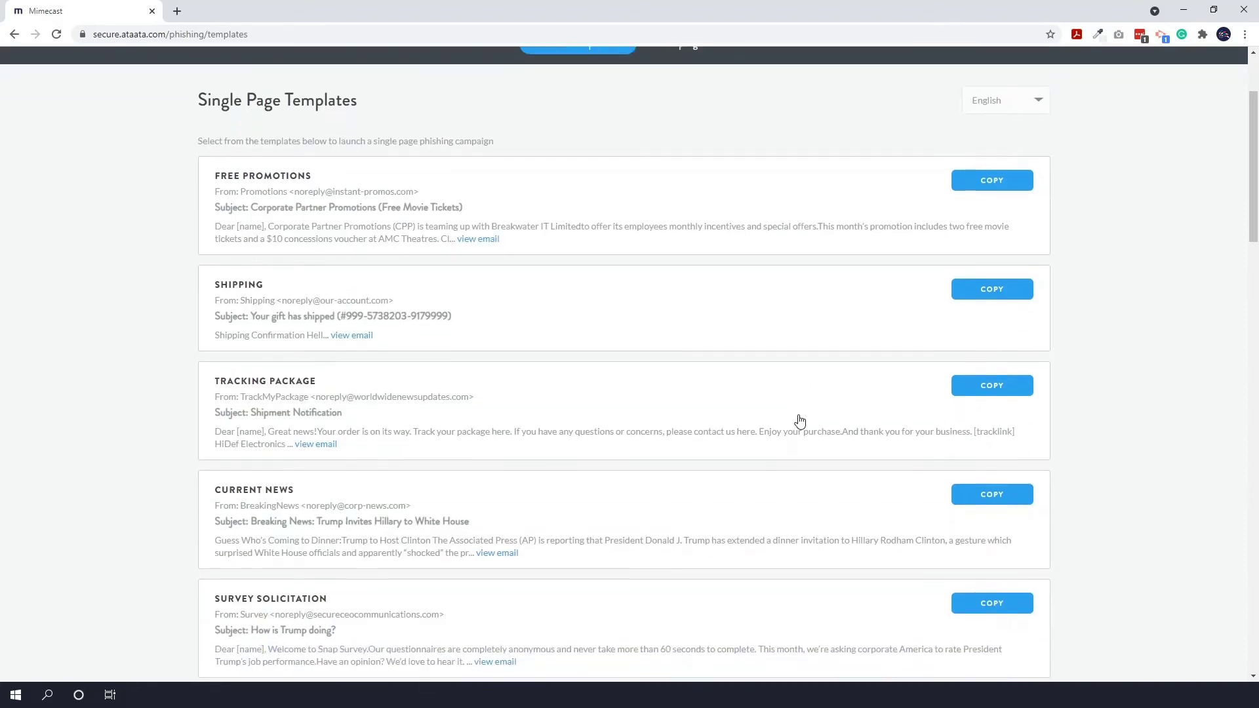
scroll(799, 421, down, 15)
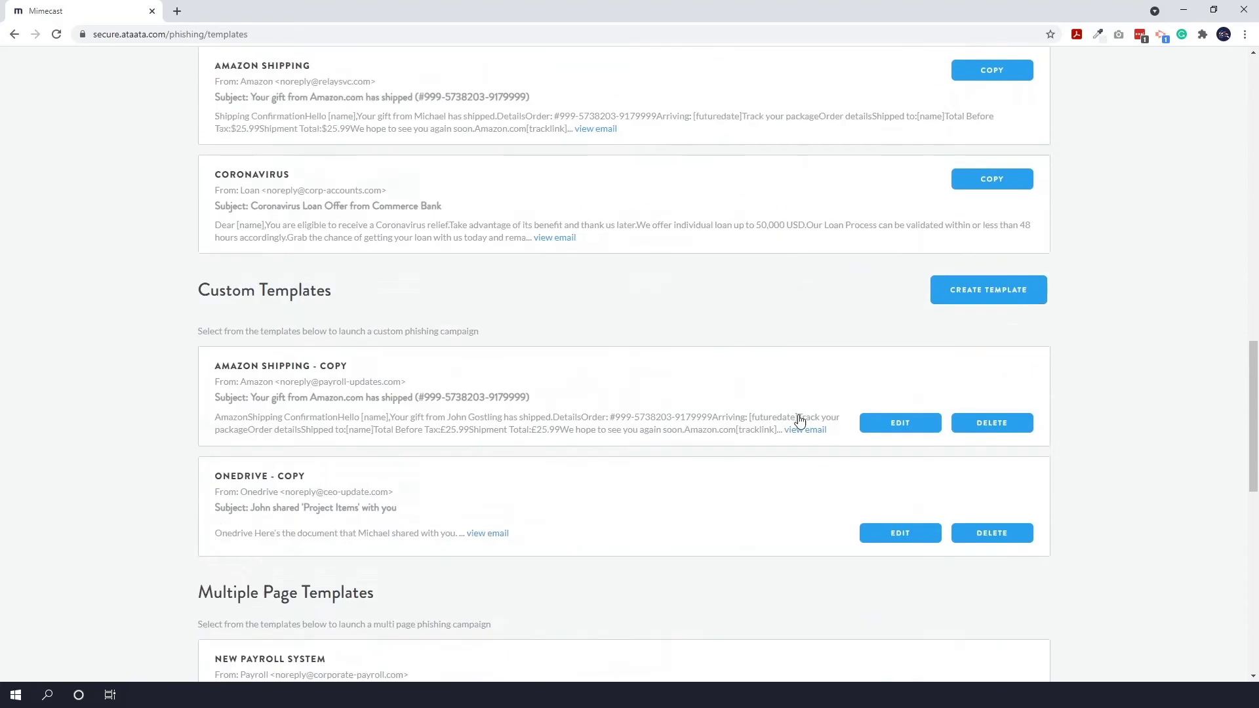
Step: Preview the Coronavirus template's email and then its follow-up landing page
scroll(799, 421, up, 8)
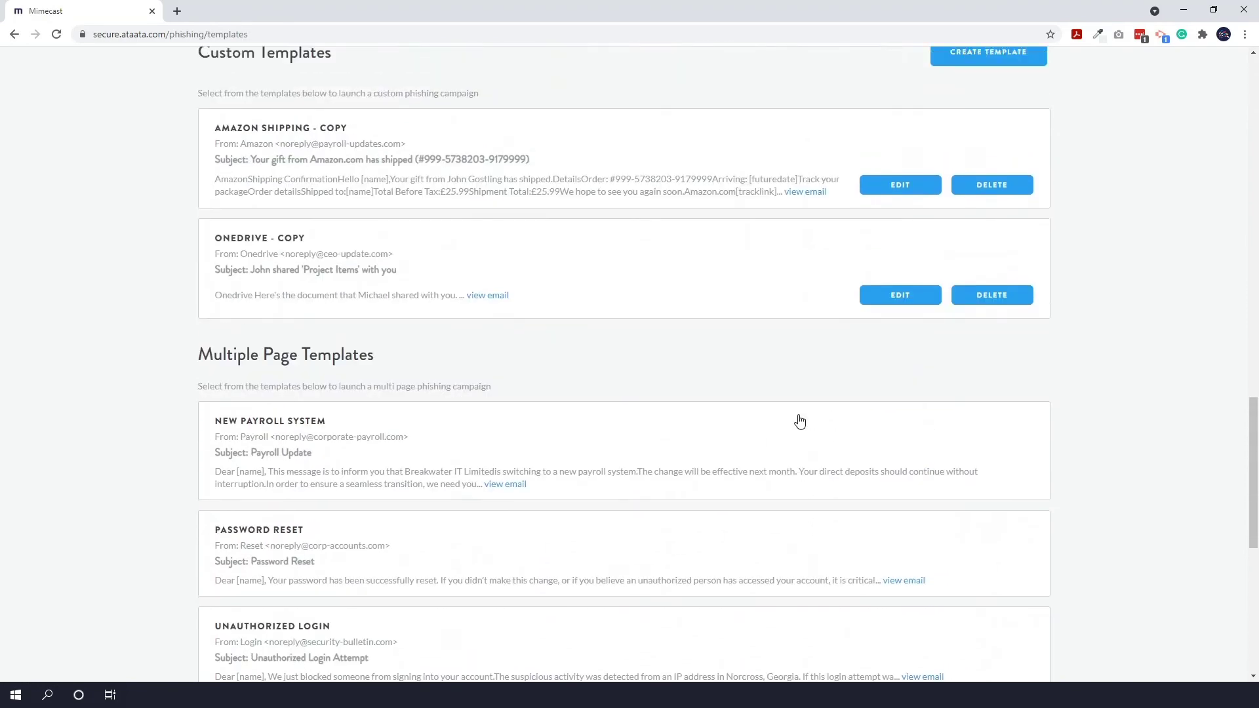
scroll(799, 421, up, 1)
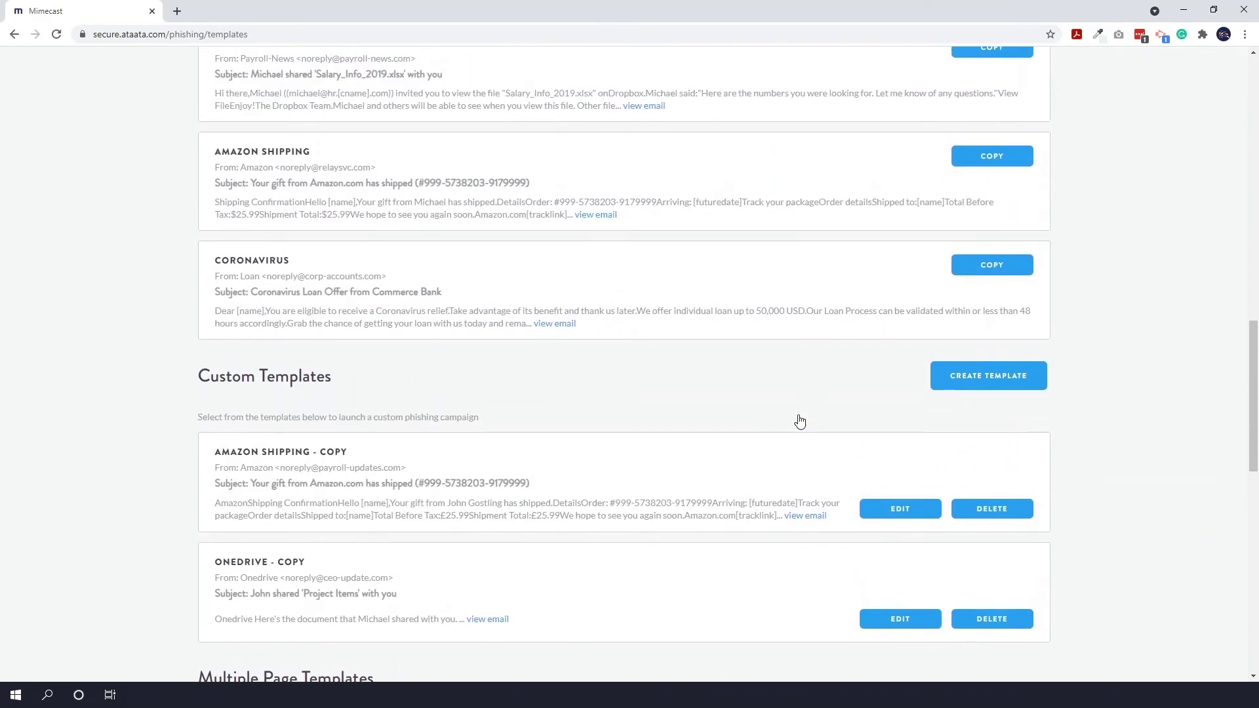
click(571, 333)
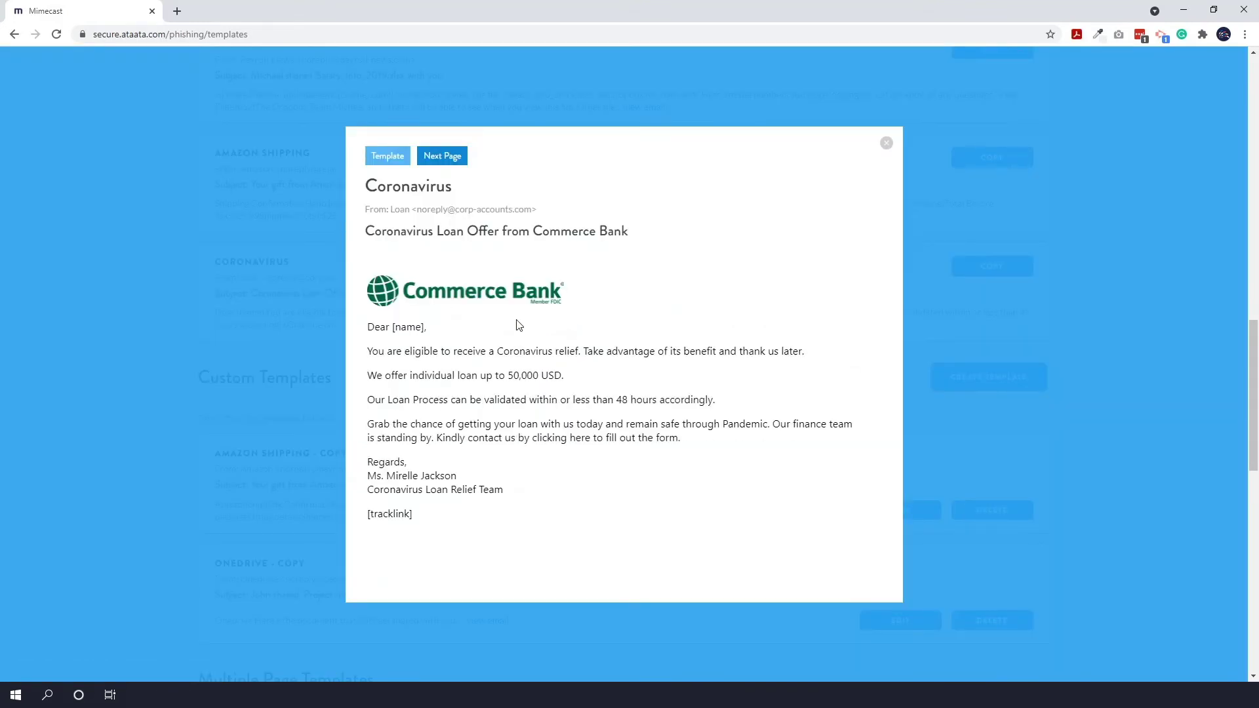
click(457, 162)
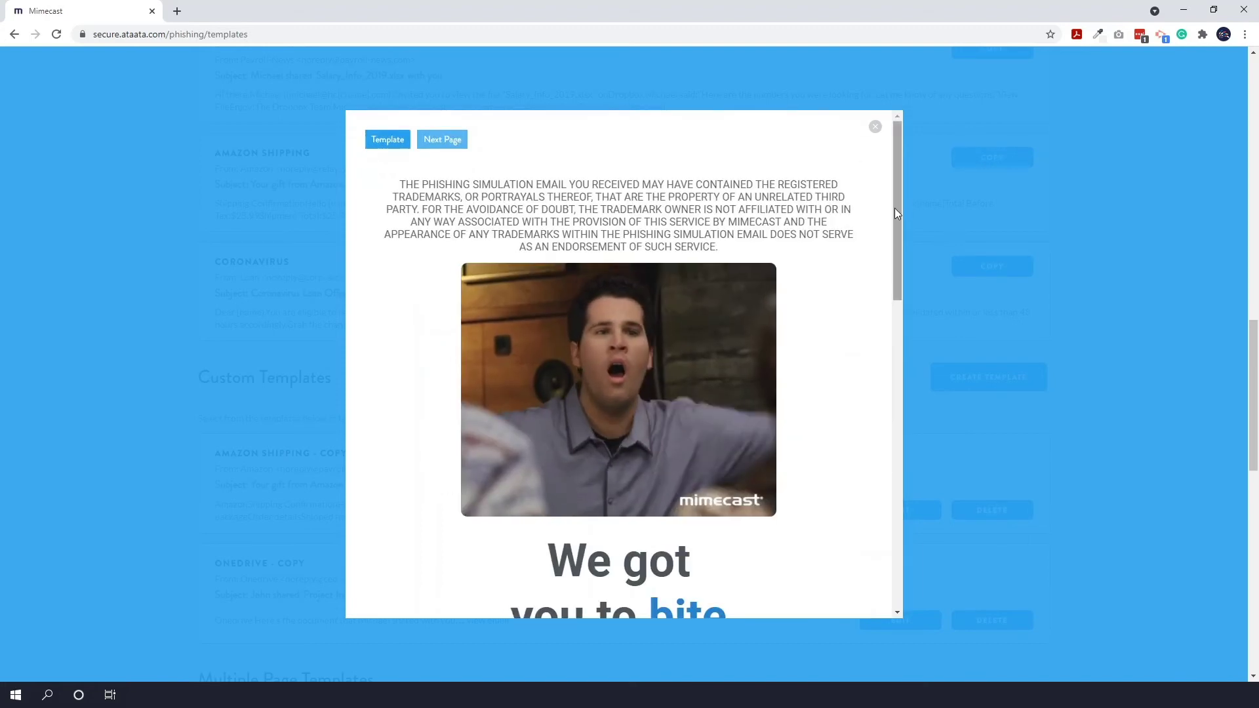
Step: Preview the New Payroll System email and its second page, a Direct Deposit Authorization form
drag(894, 208, 871, 325)
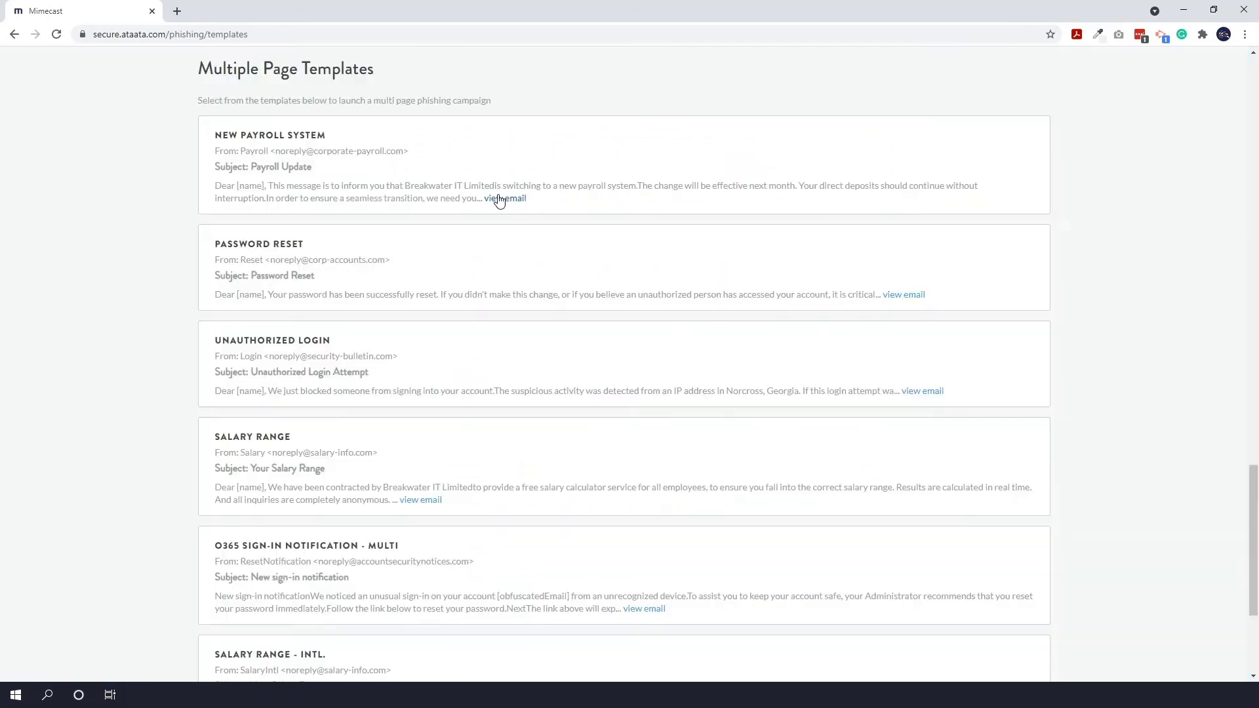
click(500, 199)
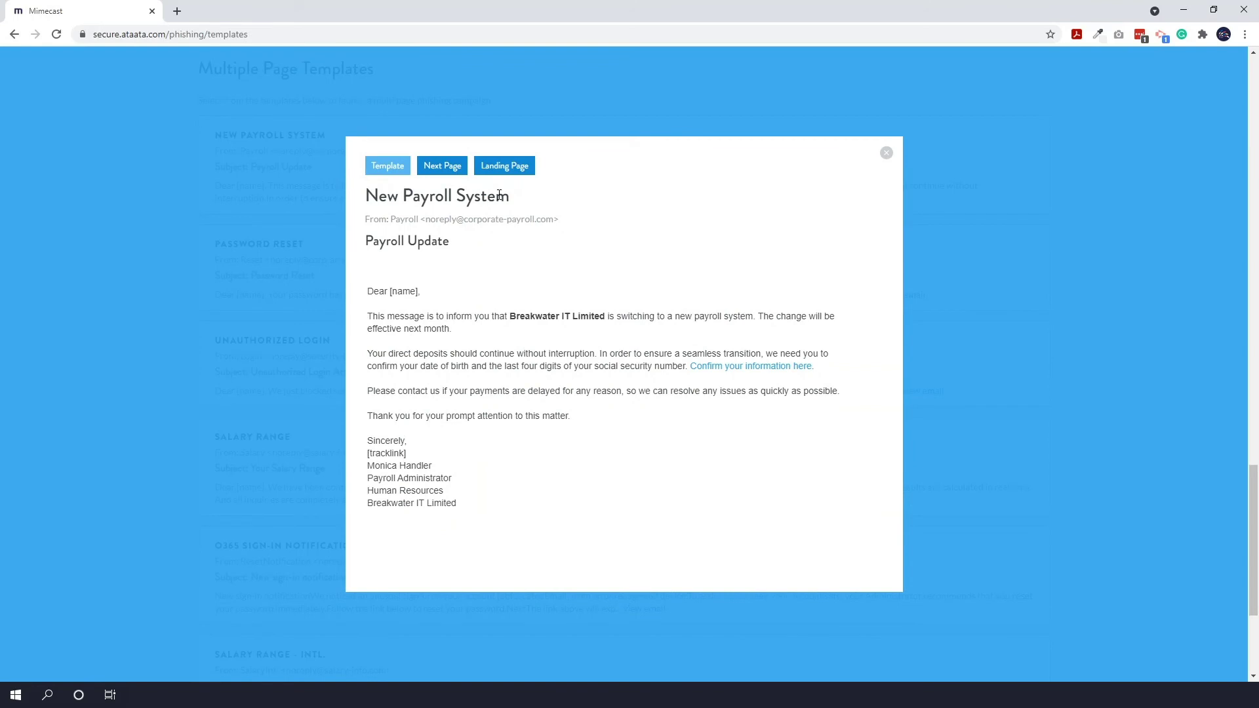
click(449, 167)
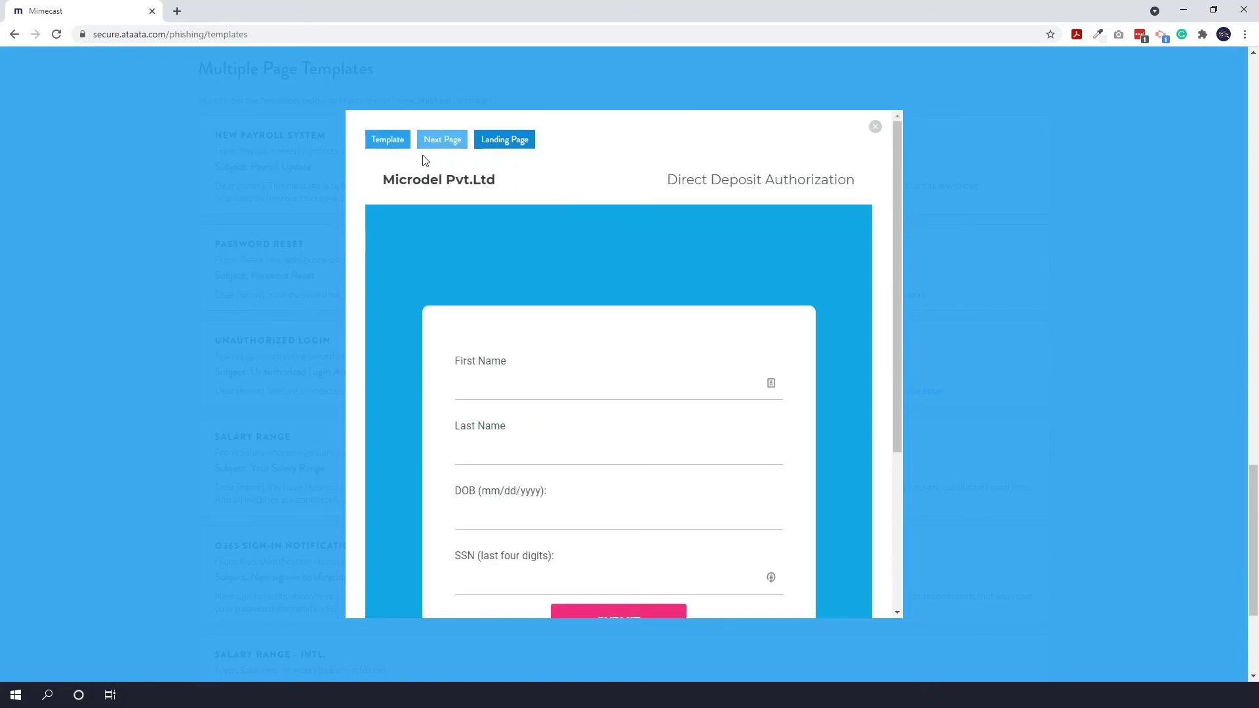
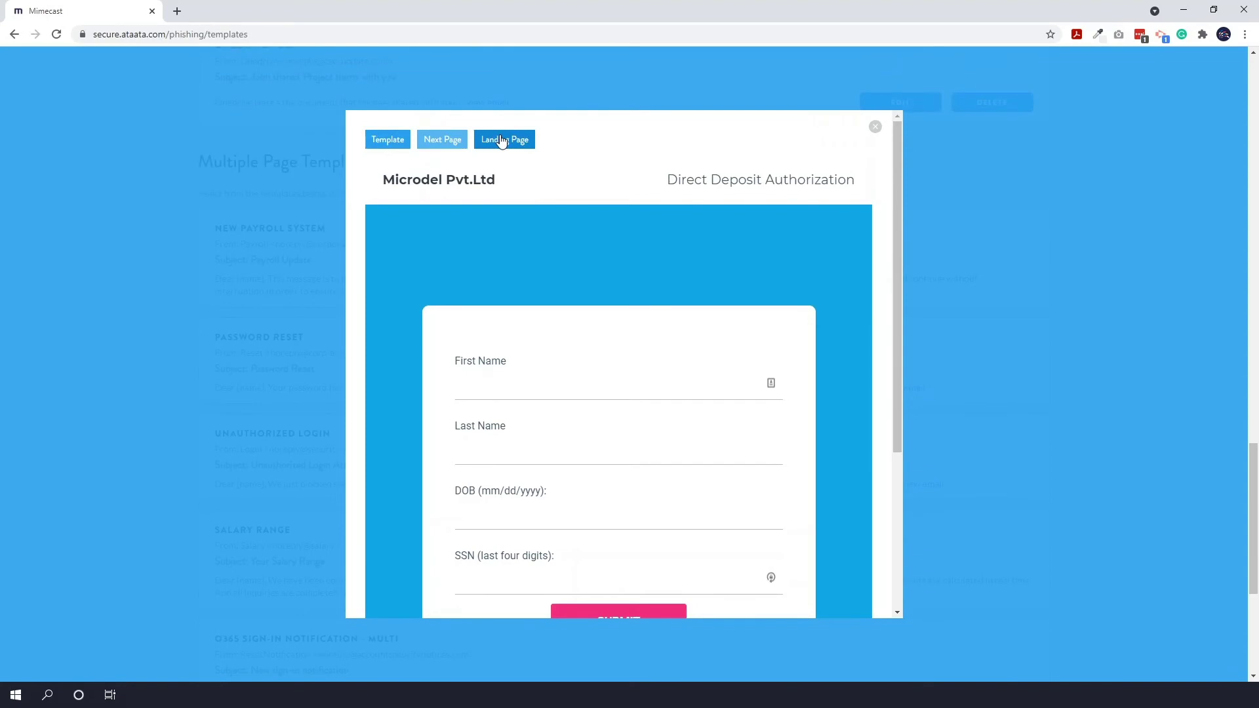
Step: Switch the template preview to its landing page and read through the phishing tips
click(502, 140)
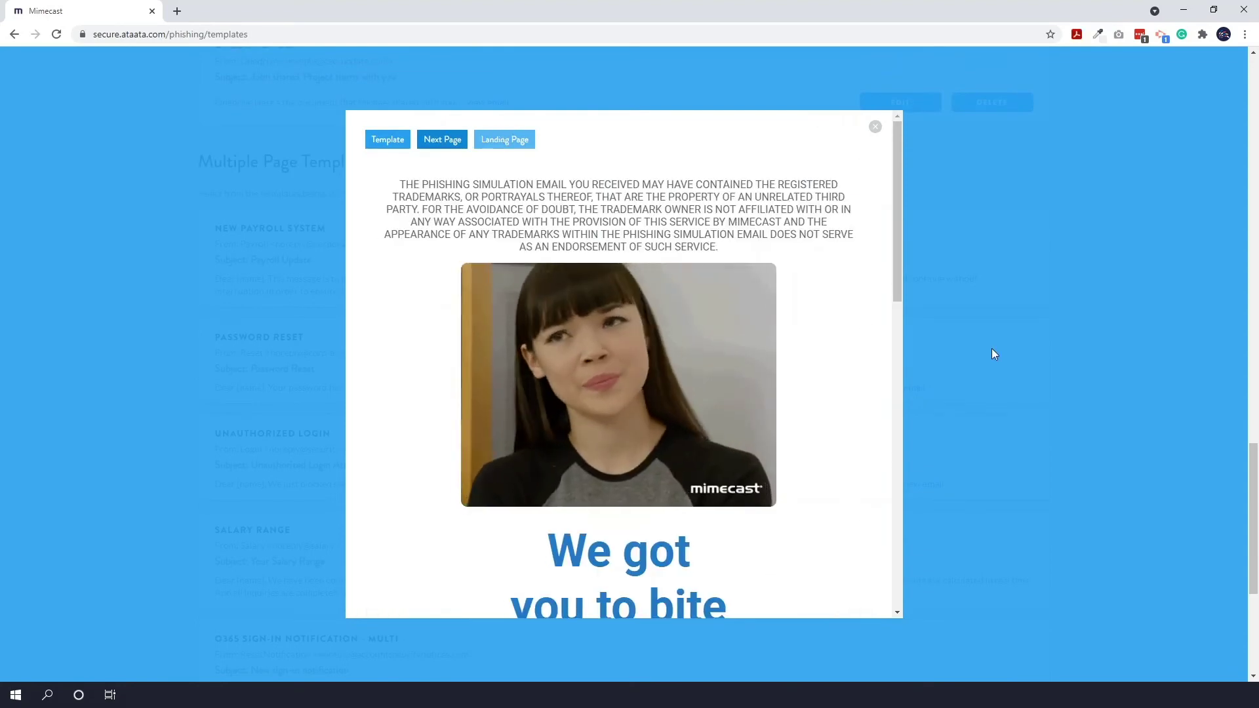
scroll(857, 337, down, 10)
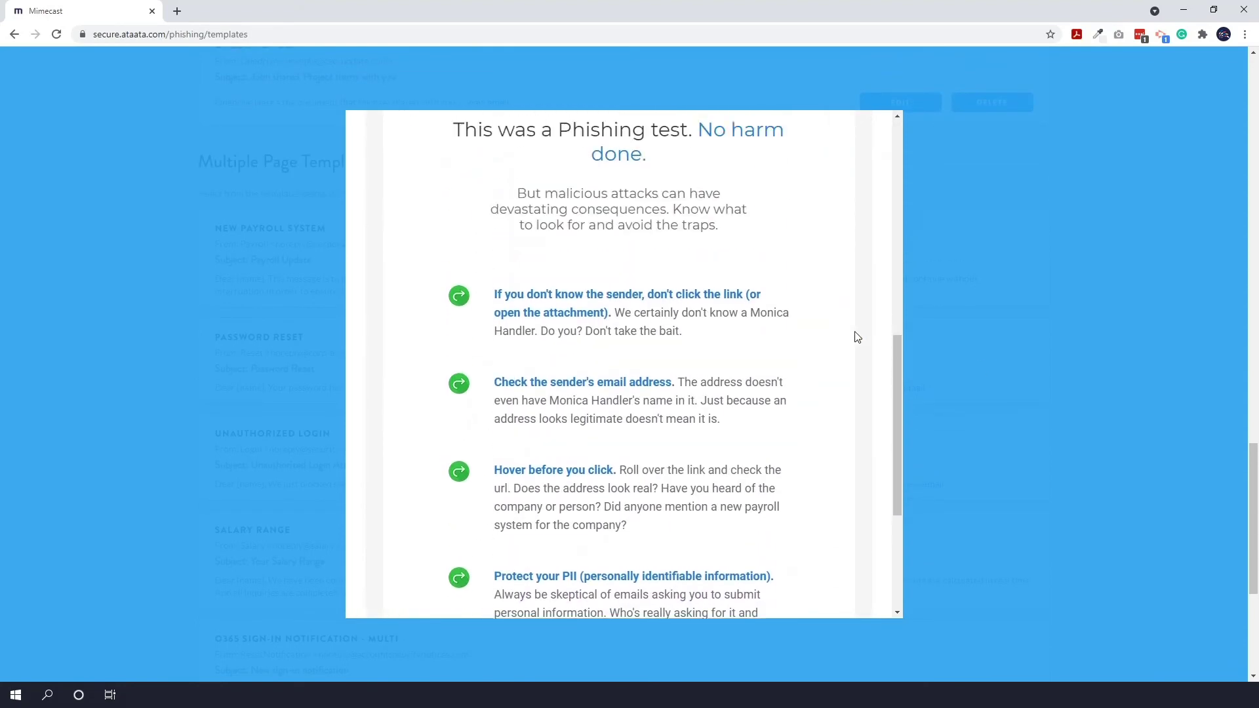
scroll(857, 337, down, 2)
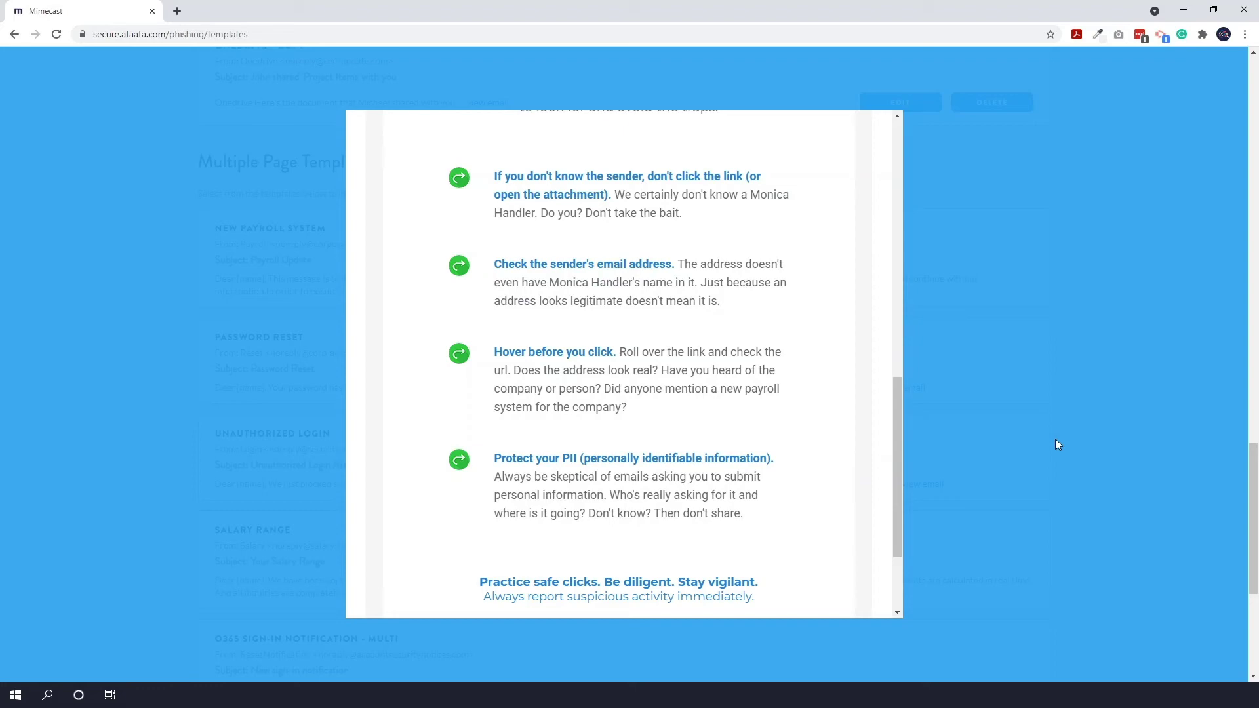
scroll(749, 261, up, 15)
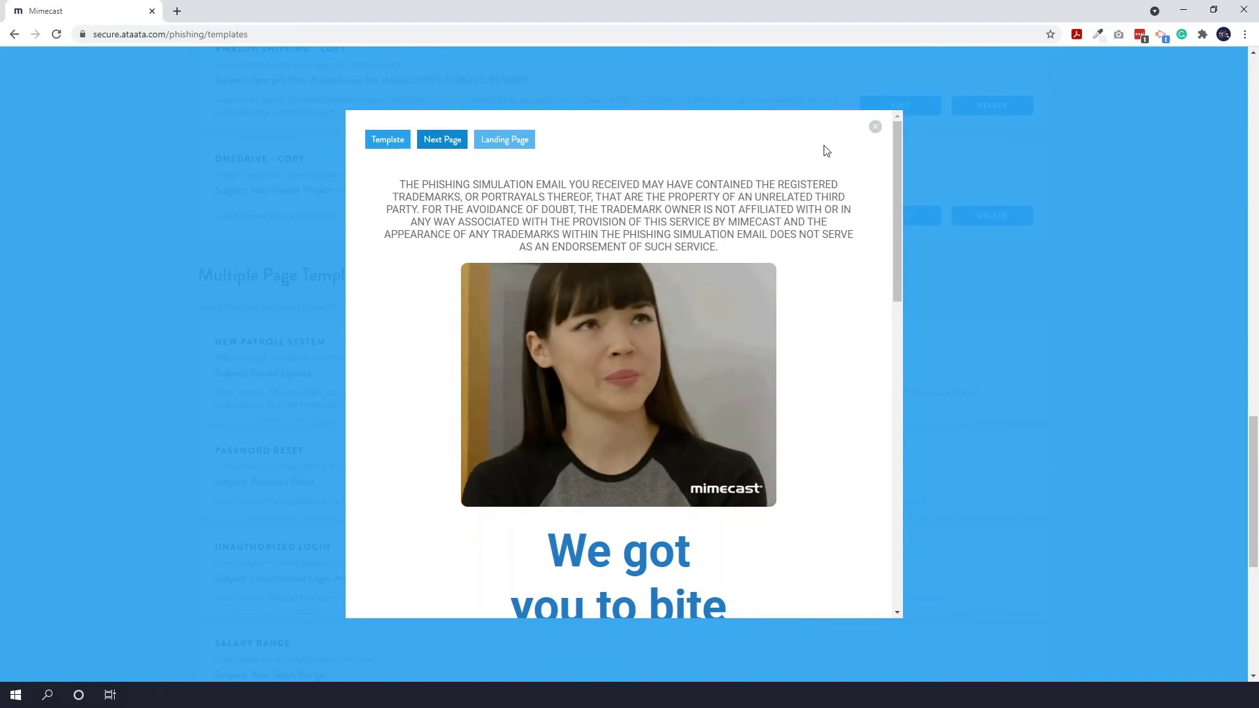
Step: Close the landing page preview and start a new custom template from Custom Templates
click(946, 459)
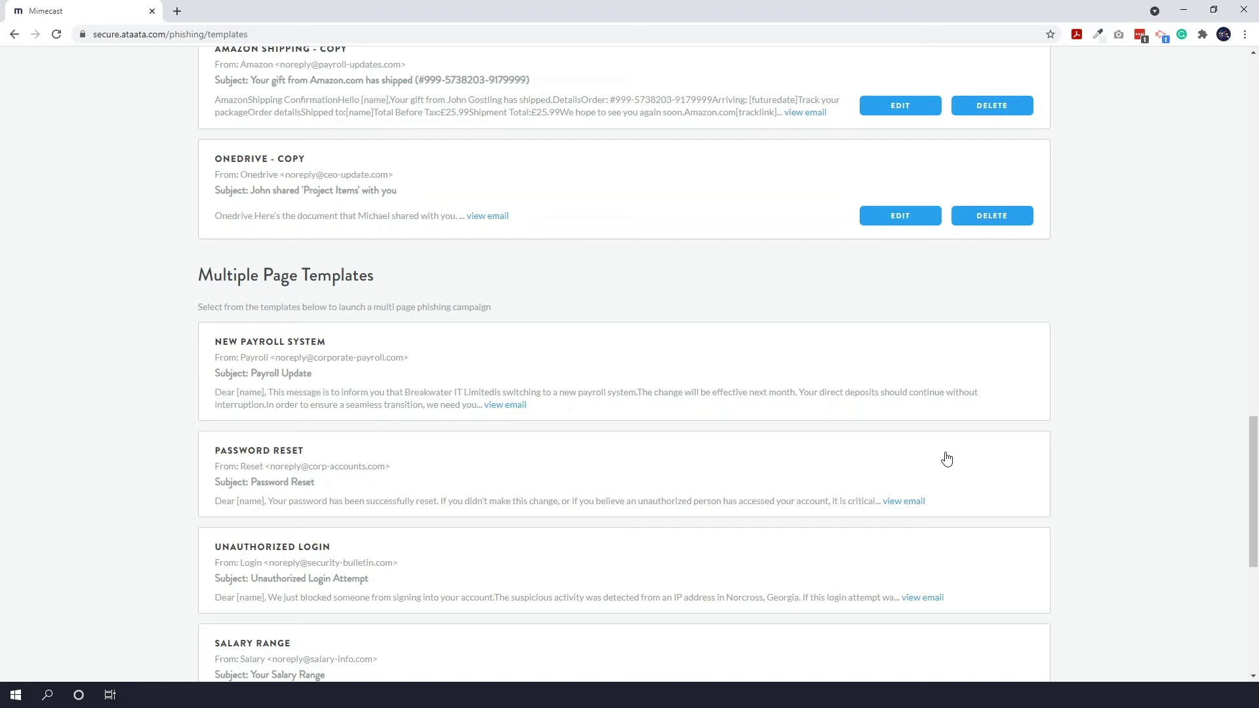
scroll(946, 459, up, 3)
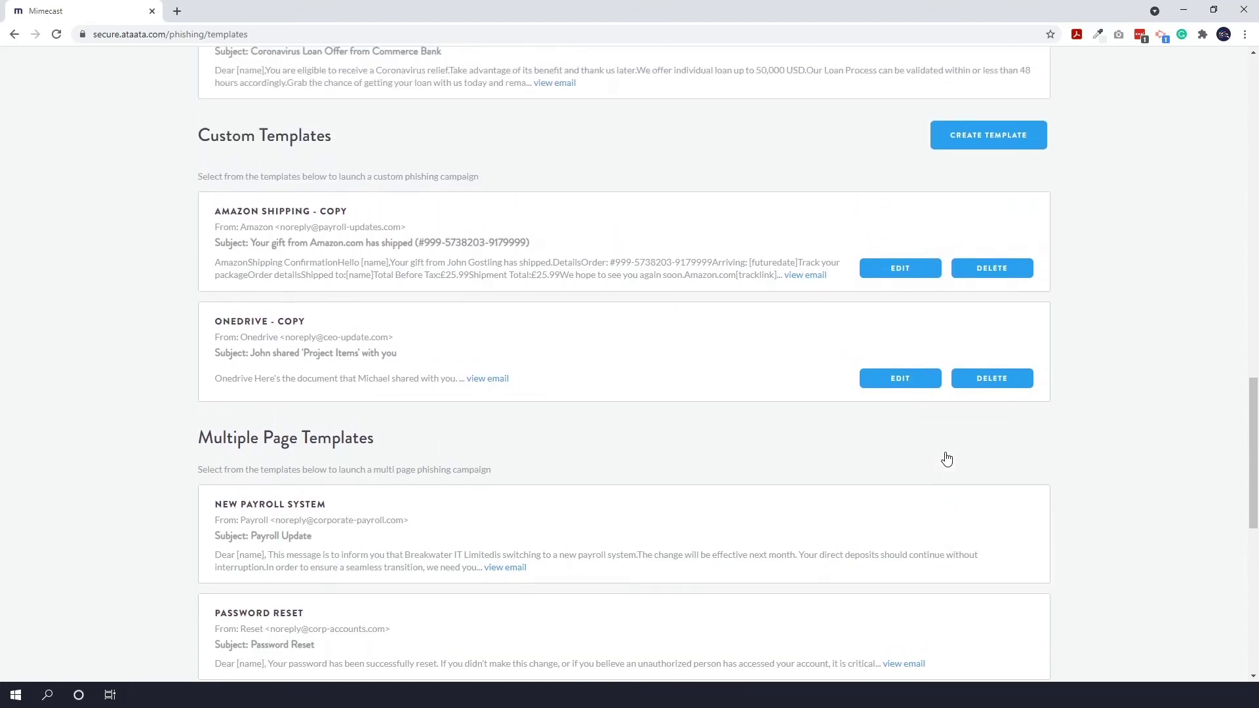
click(971, 138)
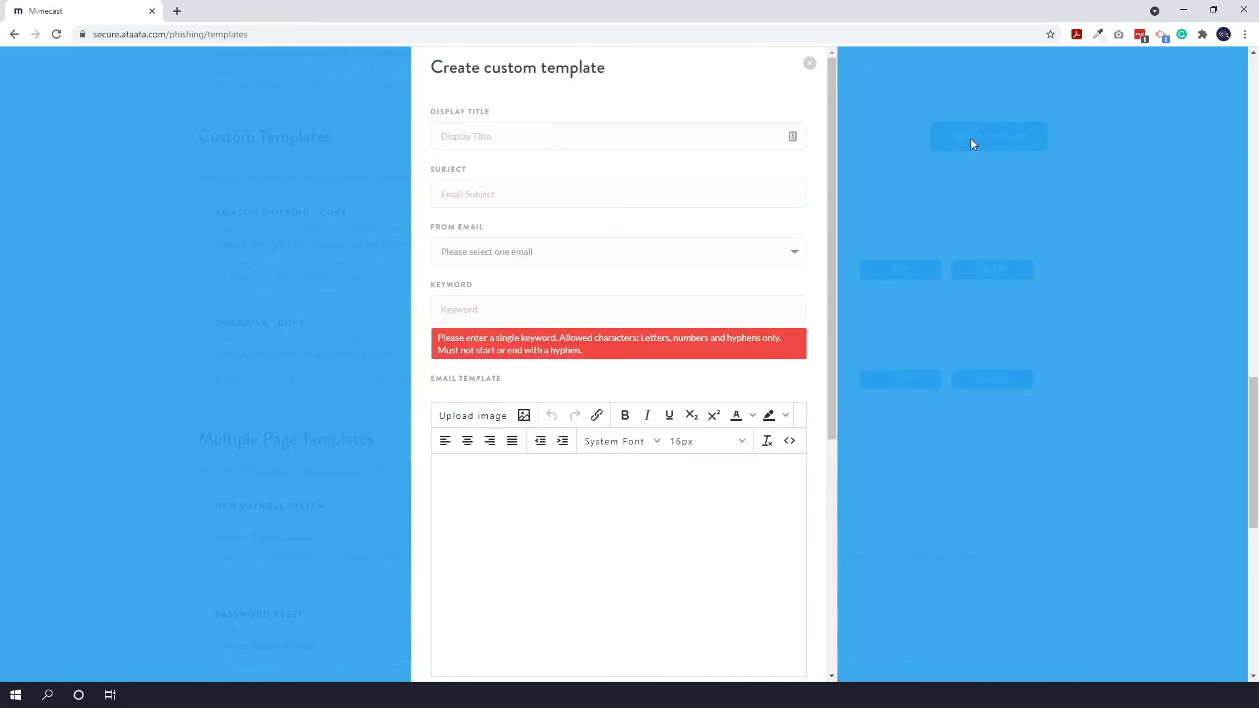
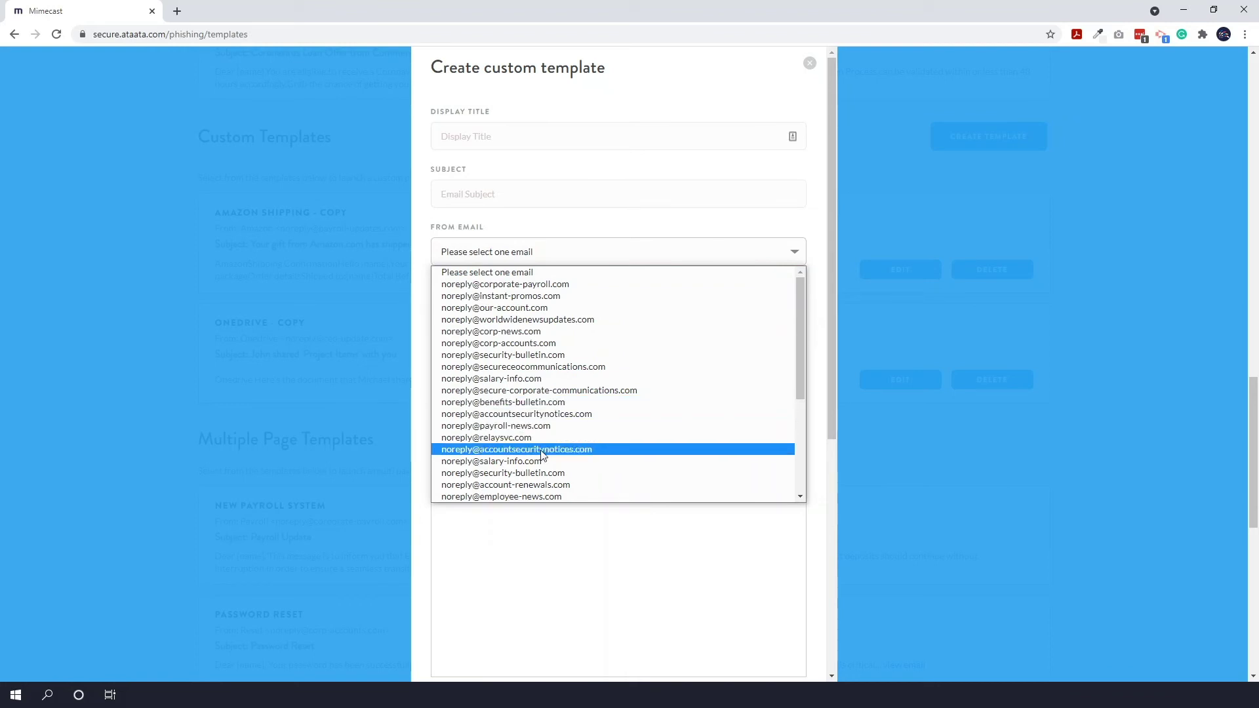
Step: Scroll down through the From Email sender addresses to the bottom of the list without selecting one
scroll(543, 454, down, 5)
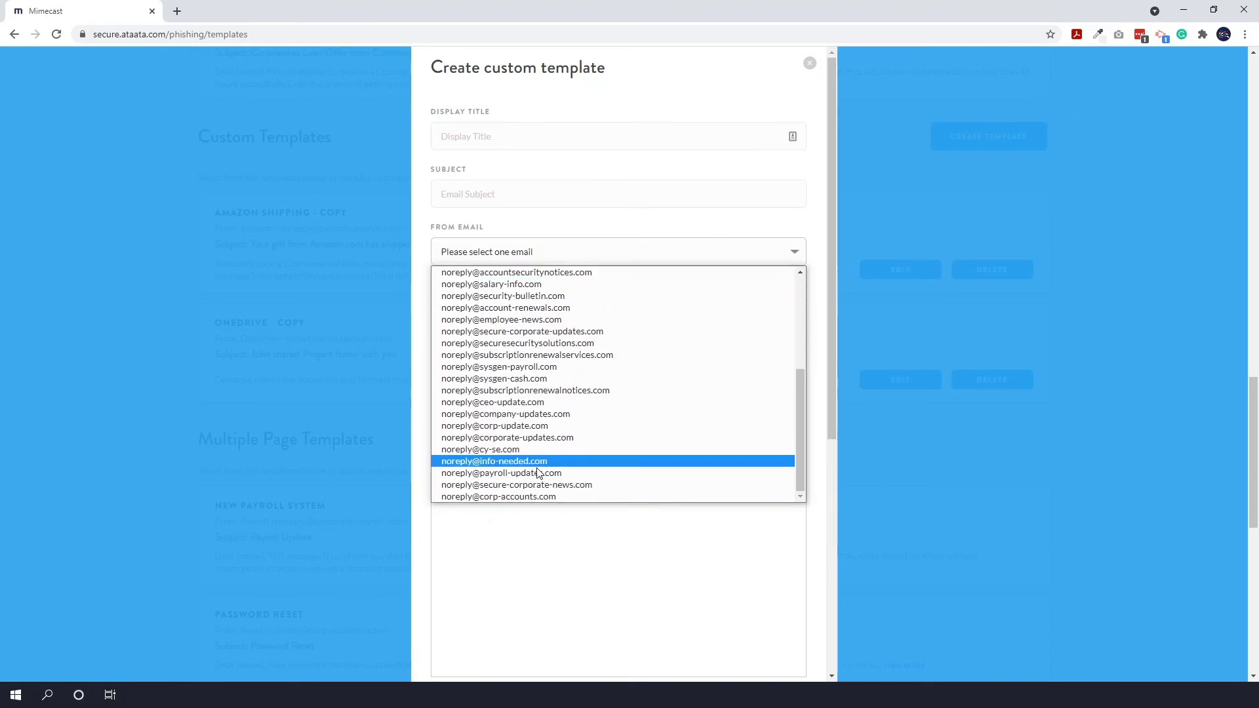
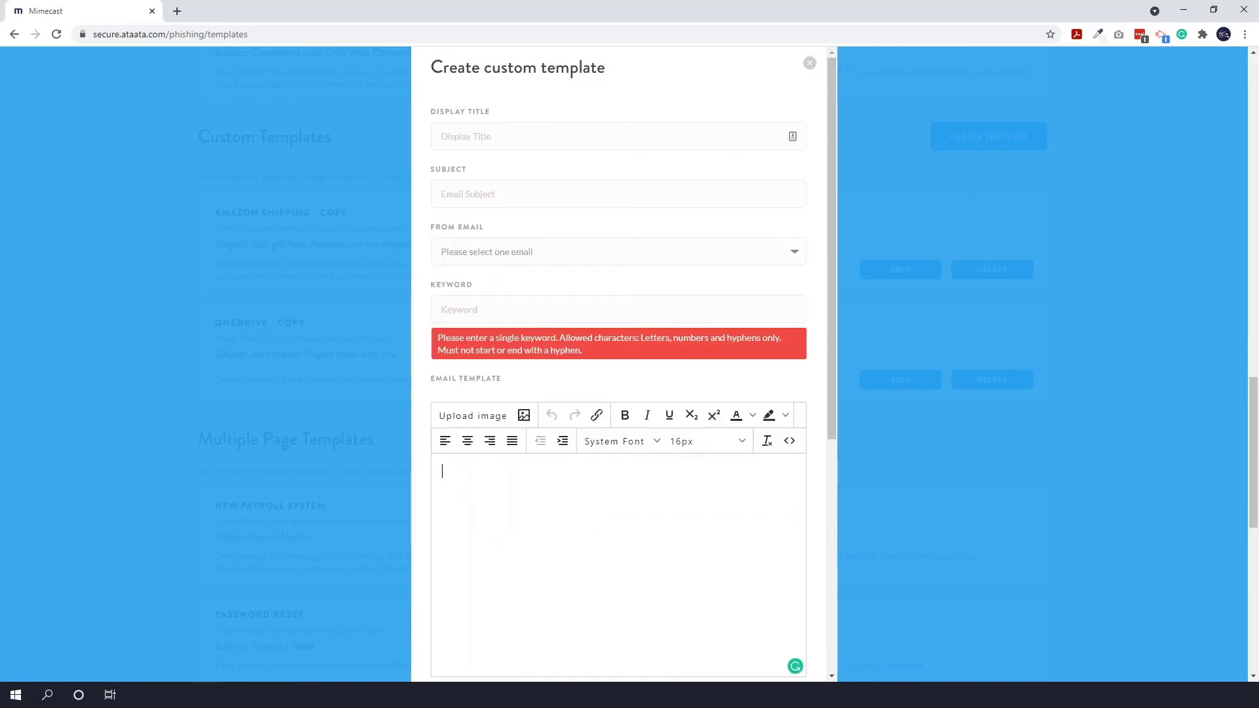
Step: Try the Keyword and email body fields, then scroll through the empty custom template form
click(516, 312)
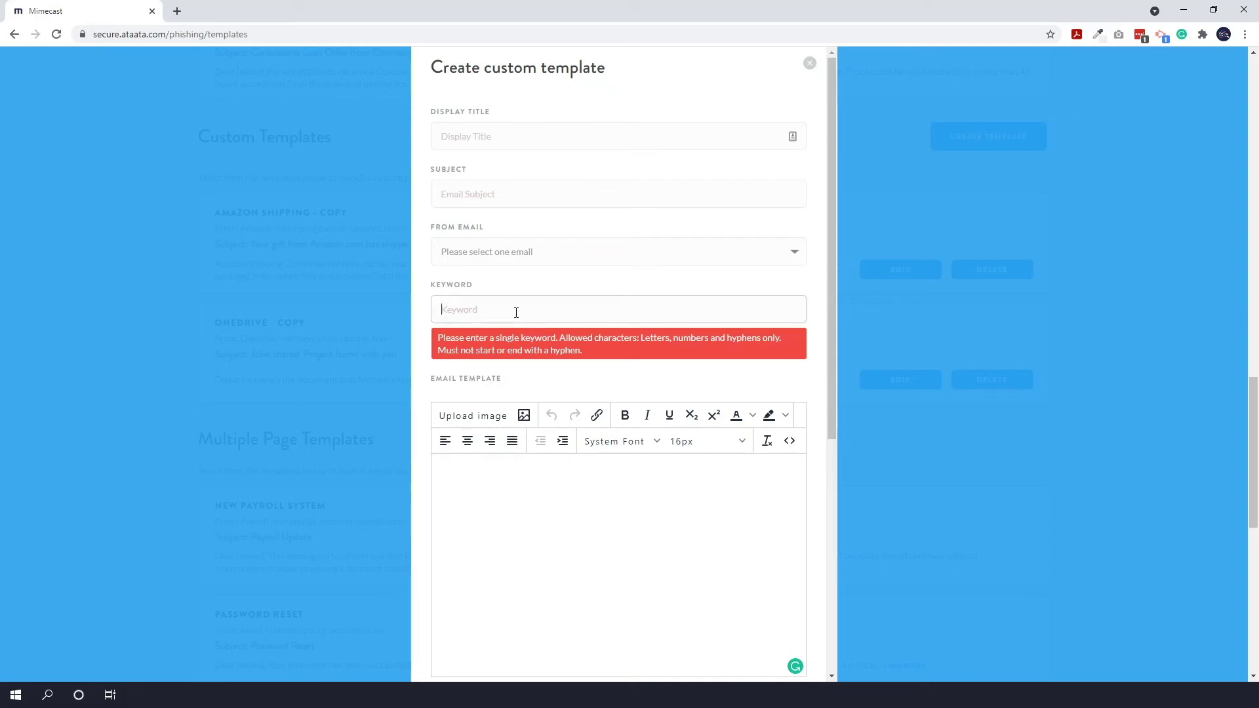
click(548, 472)
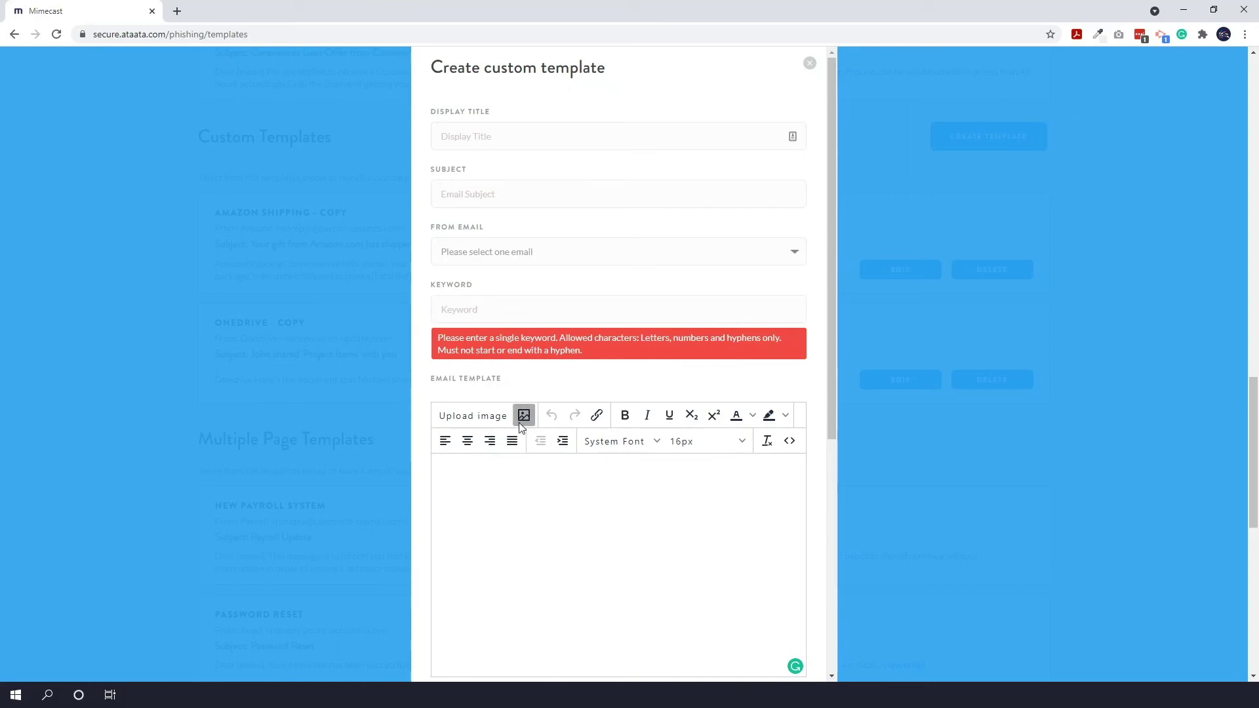
scroll(550, 502, down, 1)
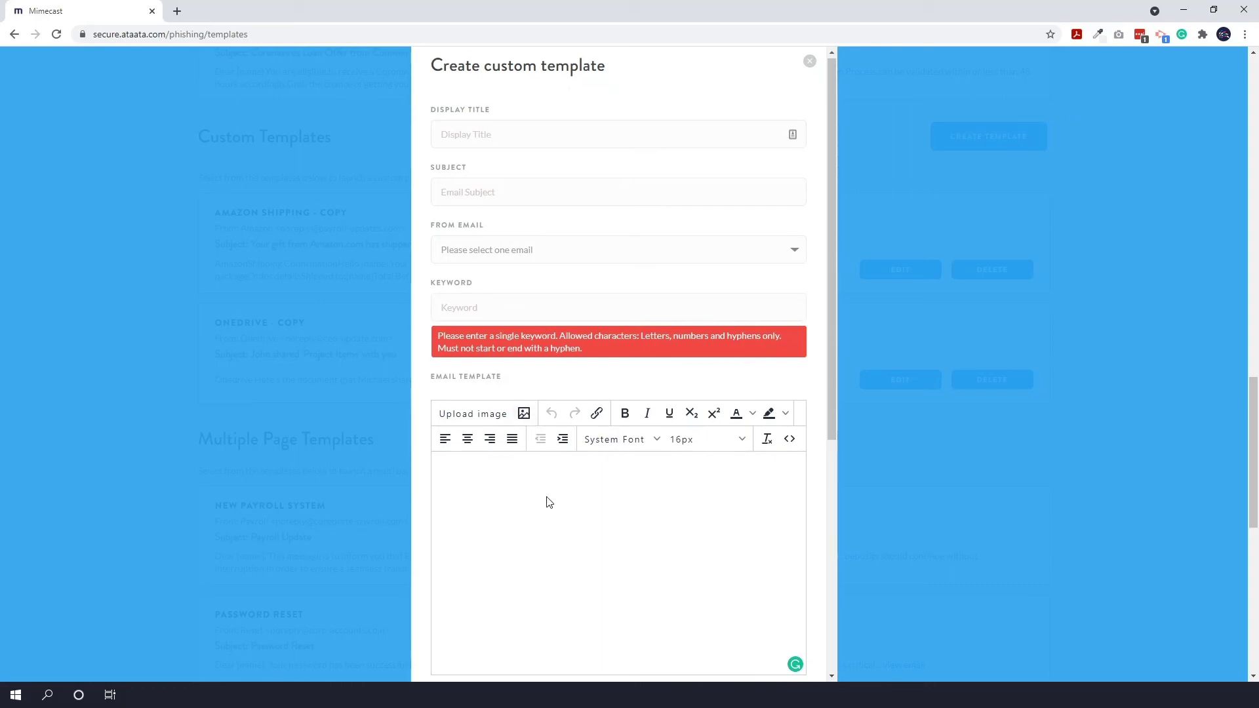
scroll(549, 502, down, 2)
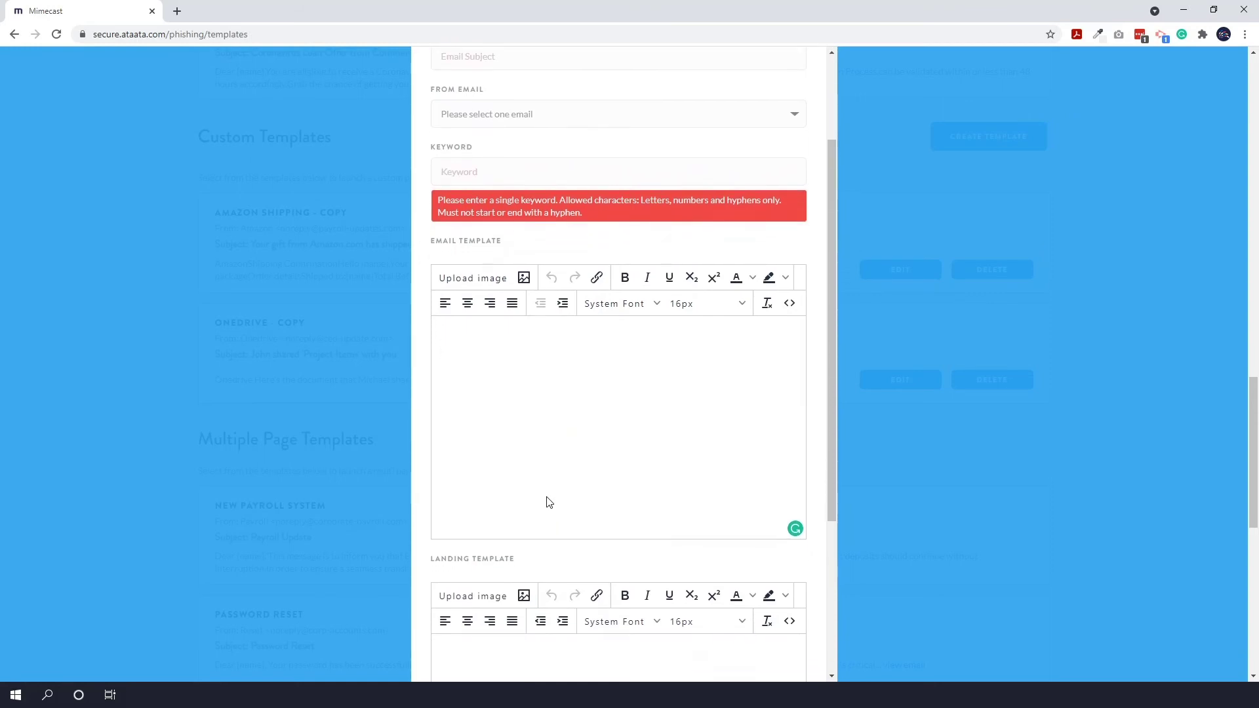
scroll(549, 502, down, 1)
scroll(601, 355, down, 1)
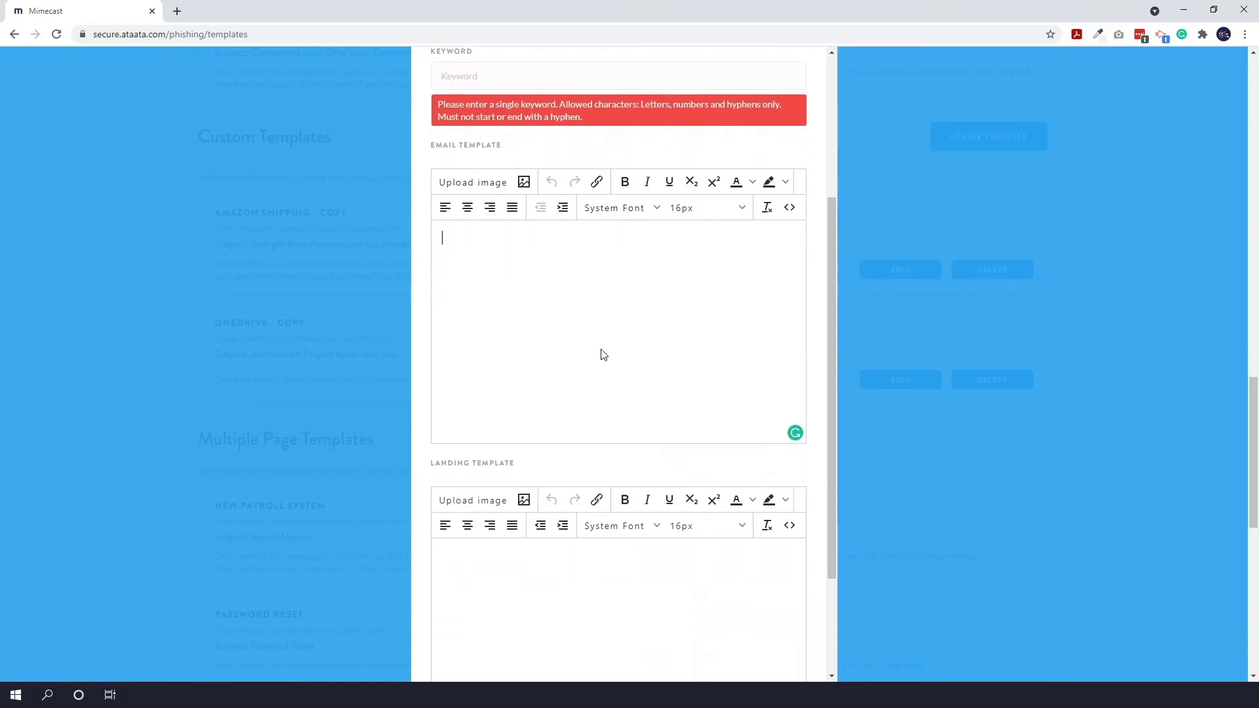
scroll(601, 355, down, 2)
scroll(601, 418, up, 5)
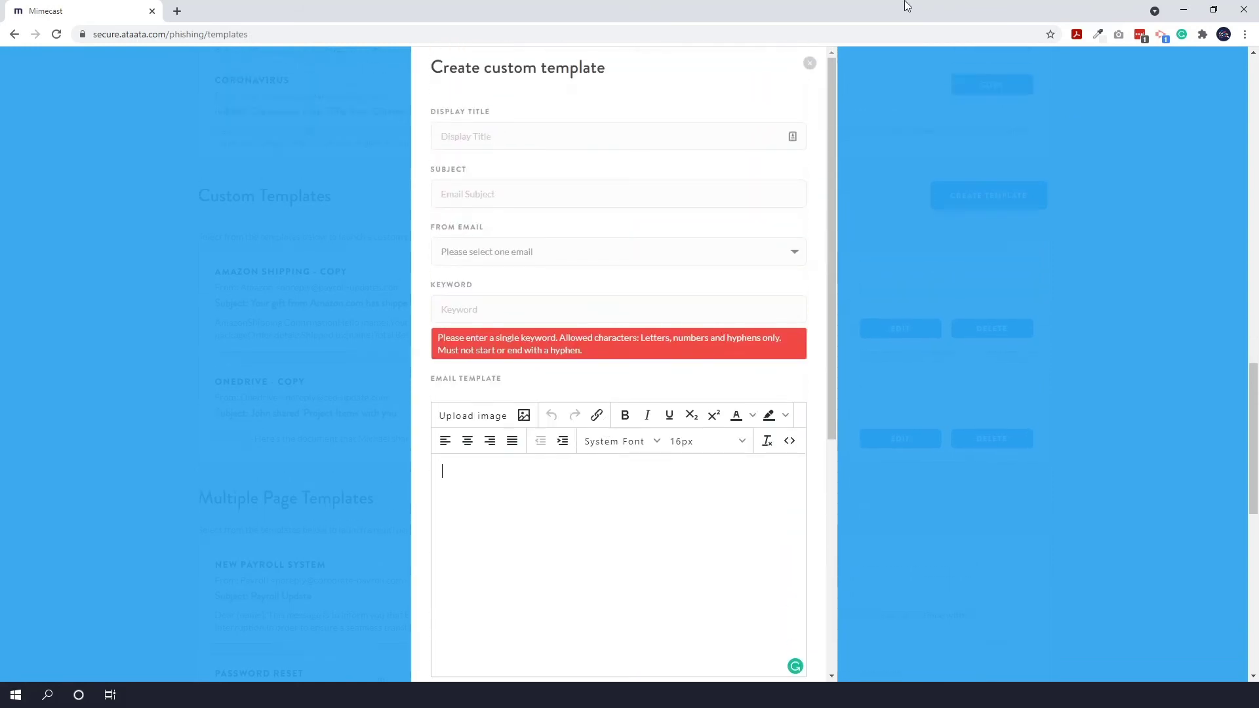
click(808, 64)
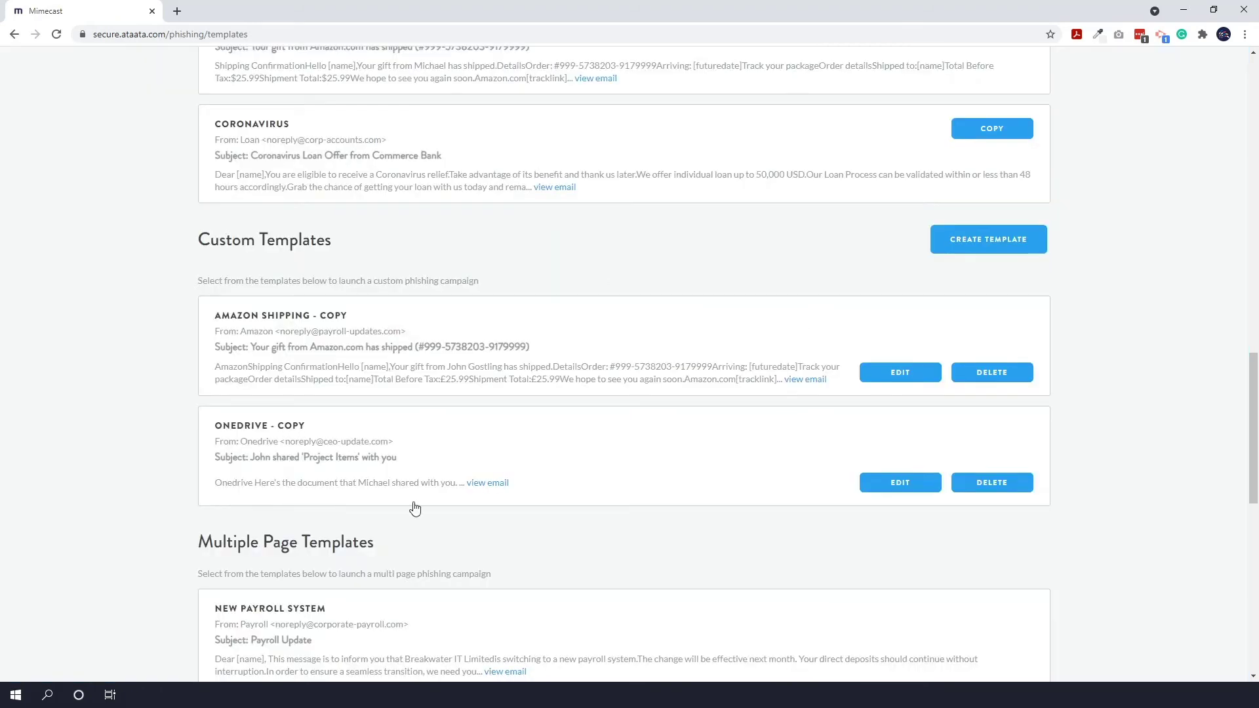
click(796, 380)
scroll(745, 407, down, 1)
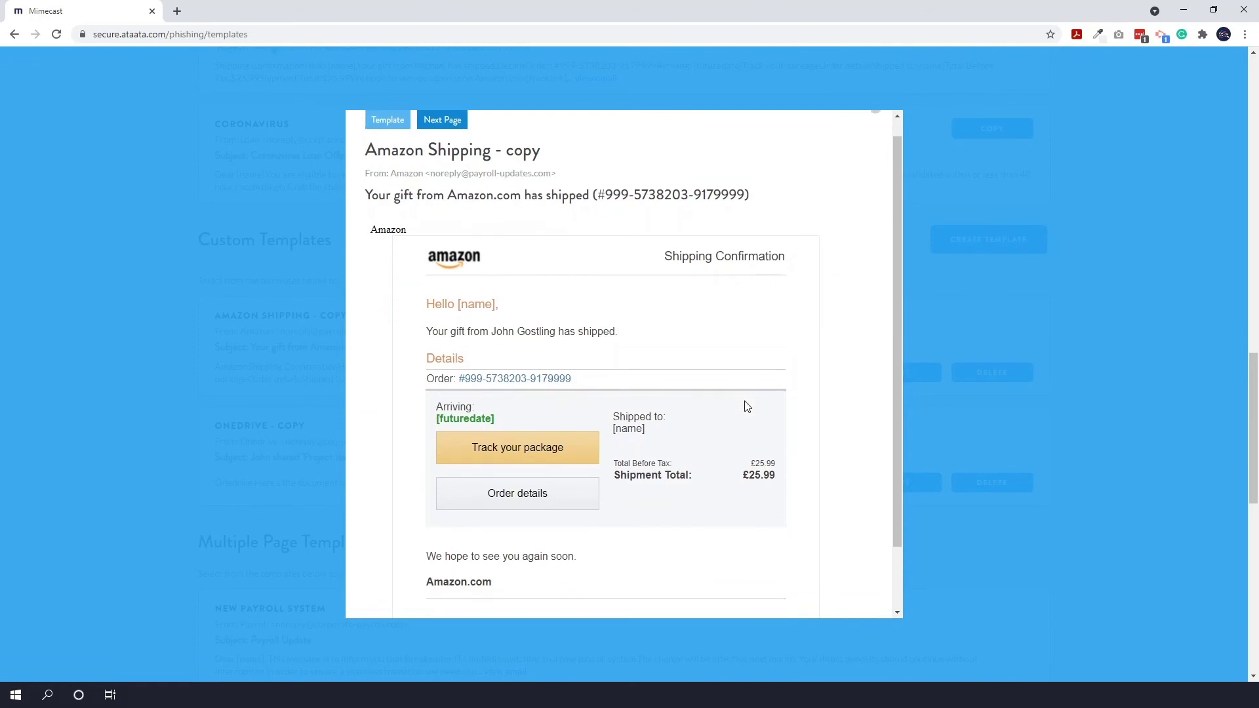
scroll(745, 407, down, 2)
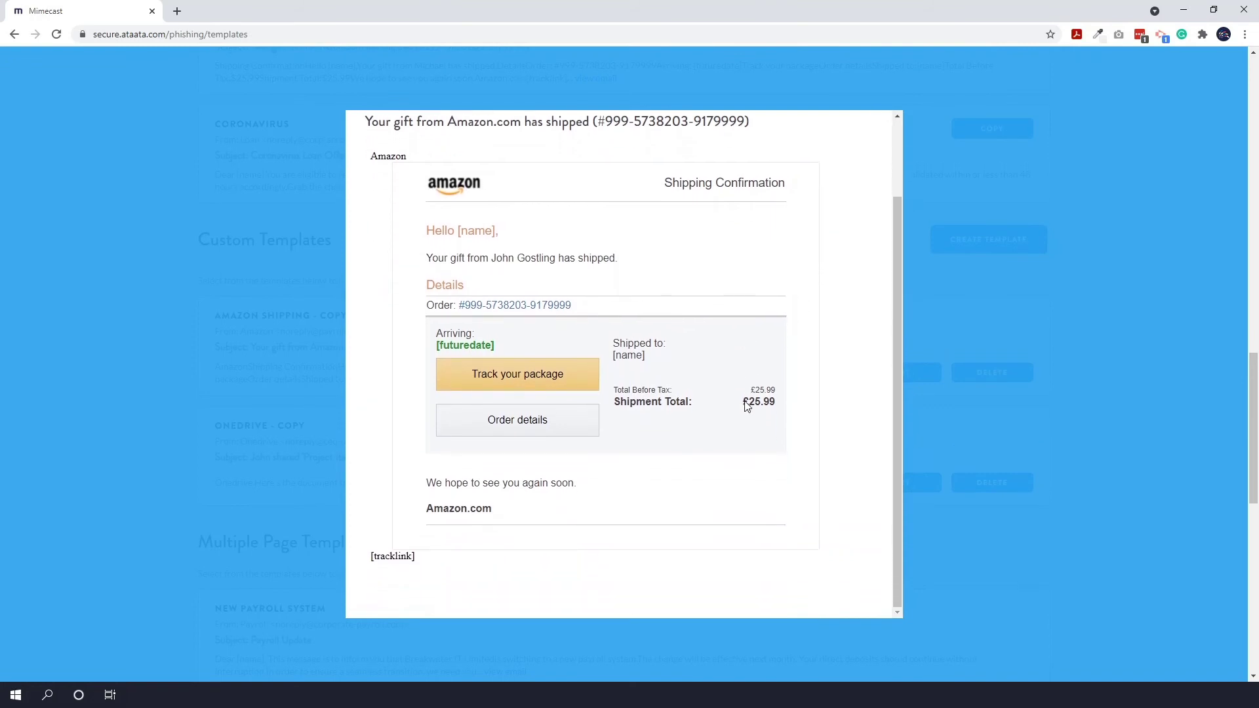
scroll(745, 406, up, 3)
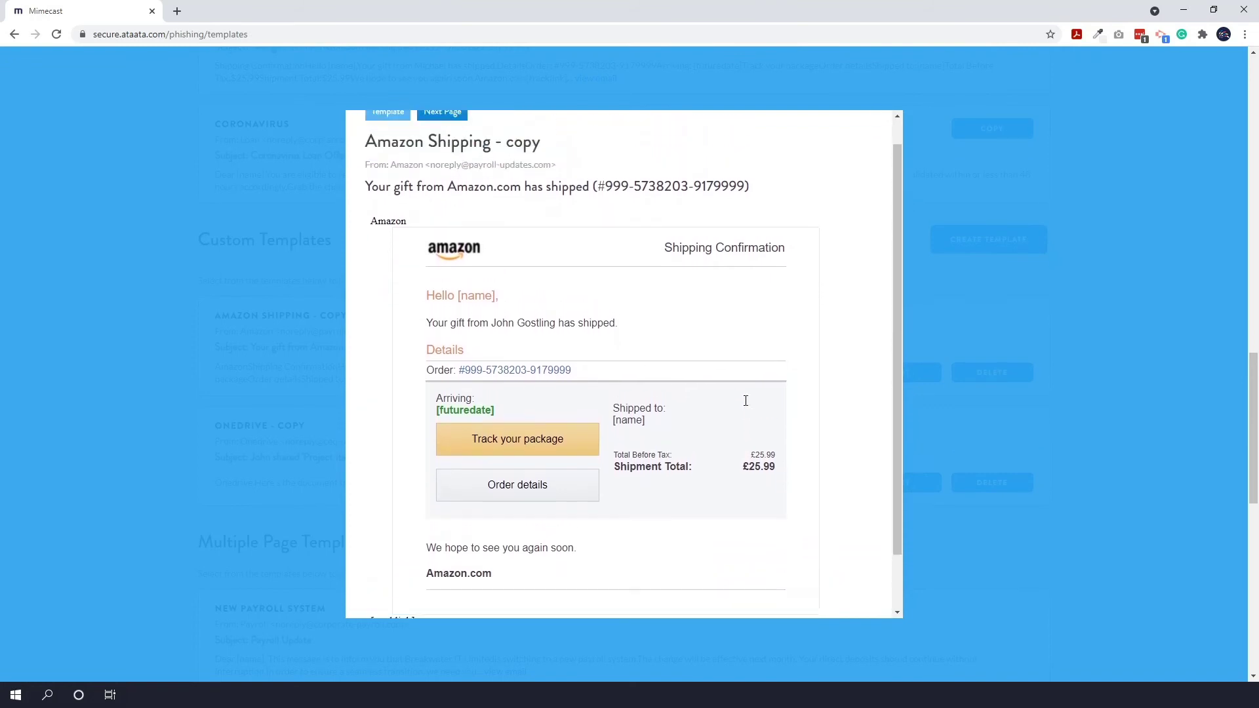
drag(508, 351, 535, 350)
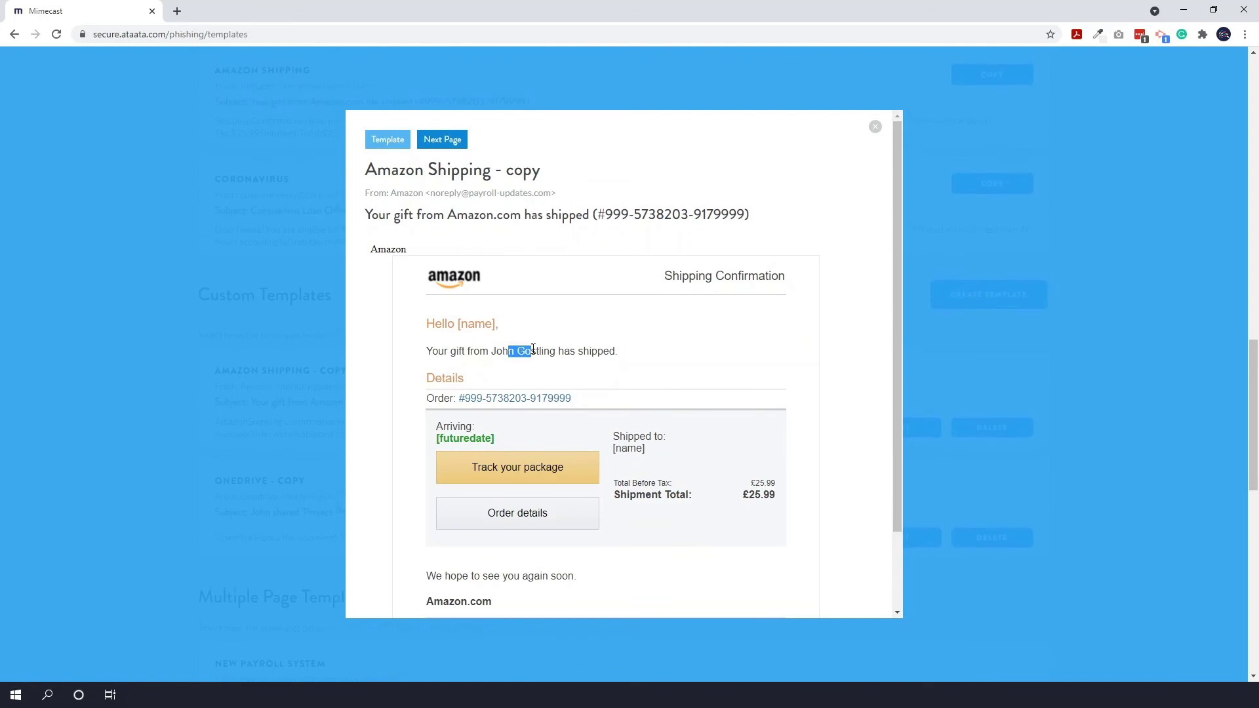
click(533, 349)
click(877, 133)
scroll(661, 237, up, 10)
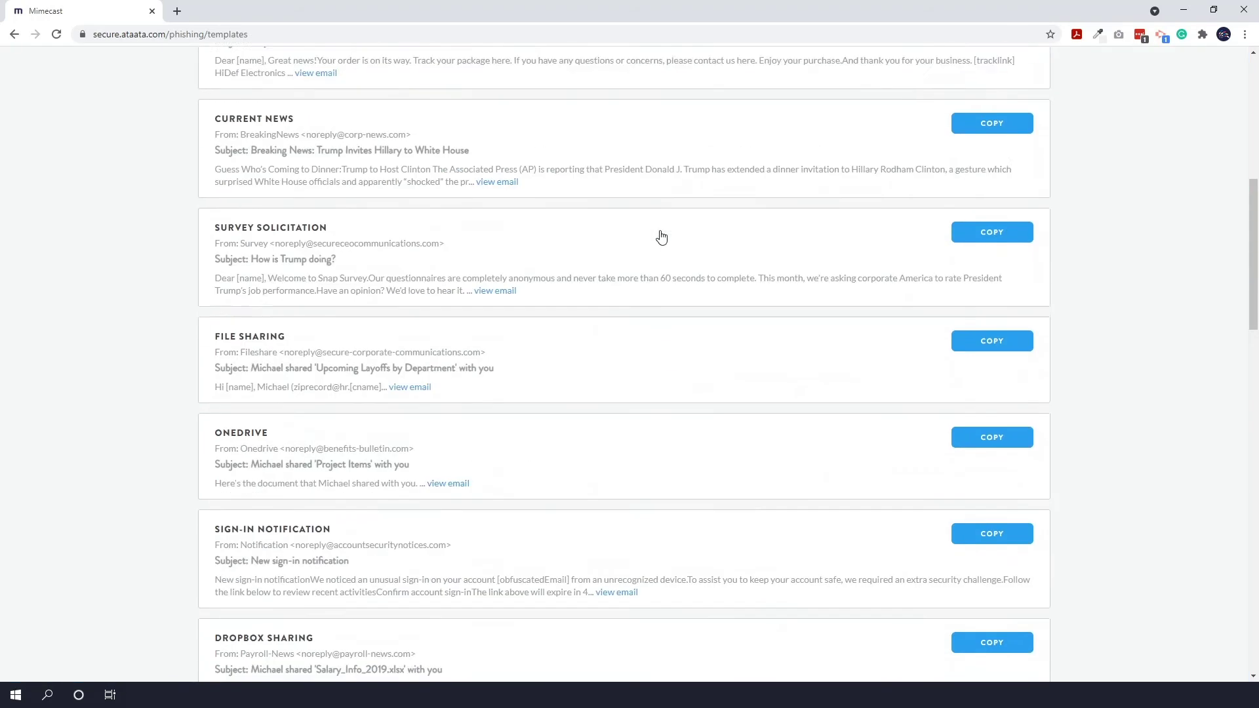
Step: Start a new campaign from the Campaigns list and look at the template Options
click(682, 187)
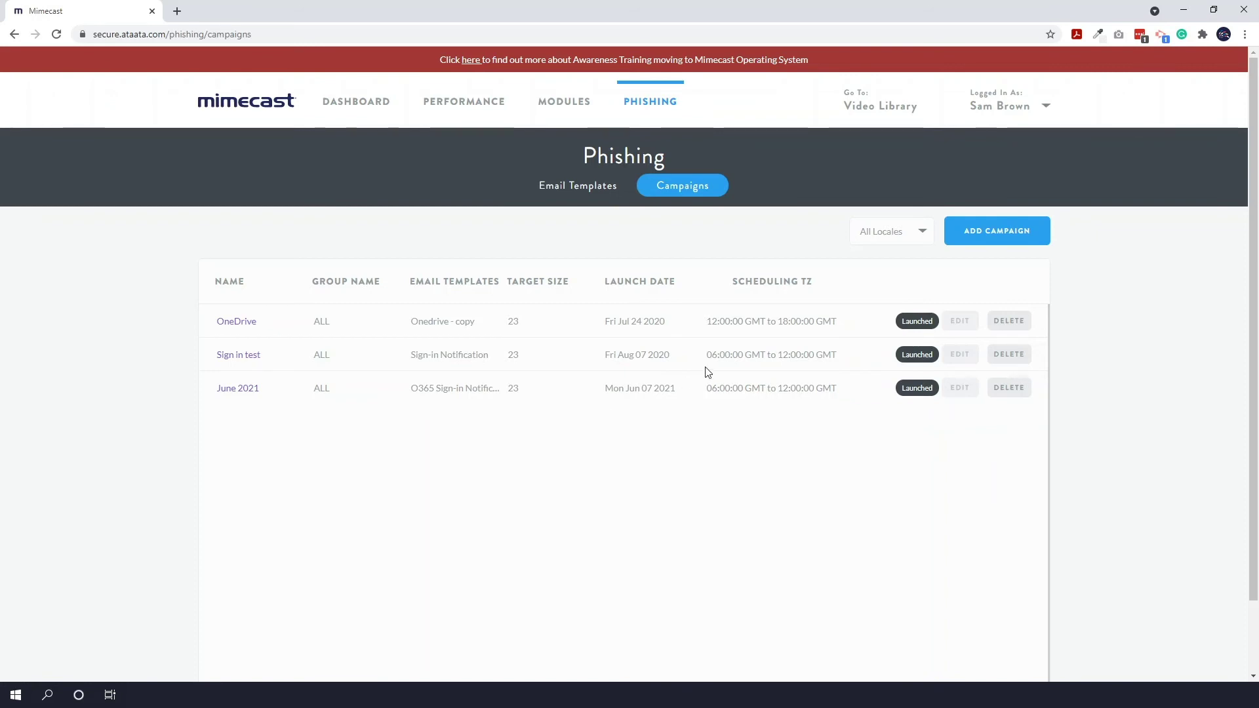
click(1012, 238)
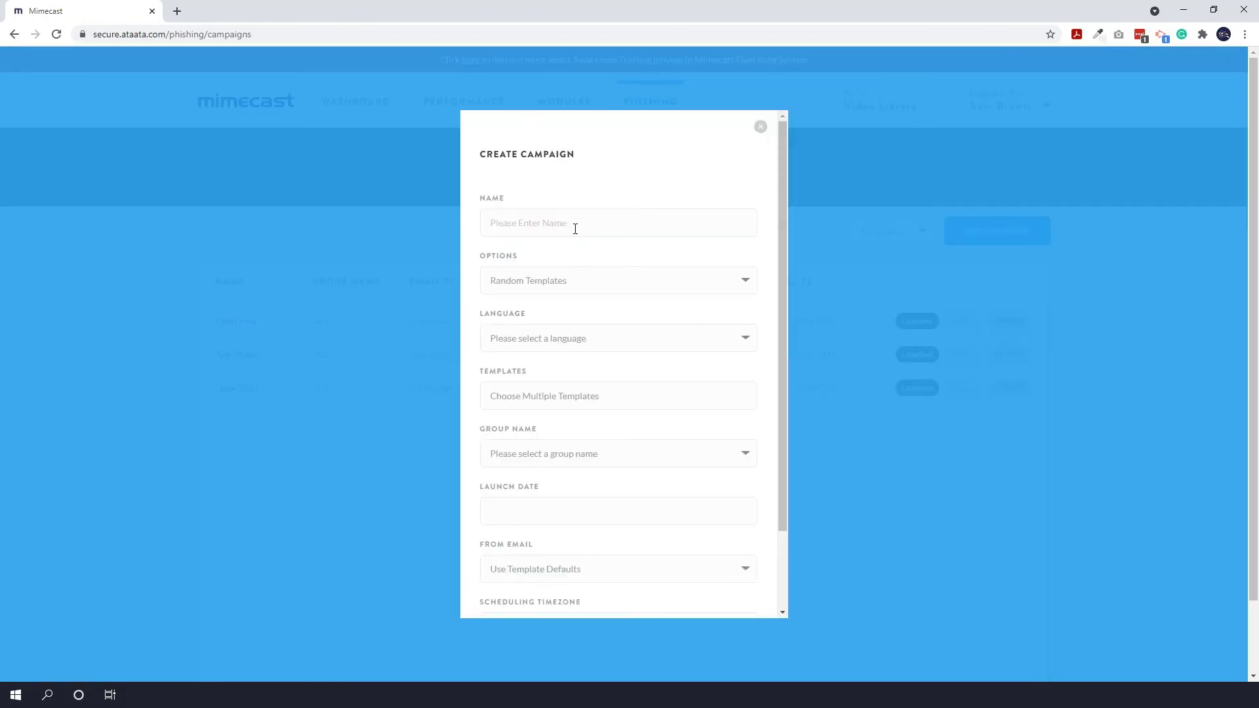
click(590, 277)
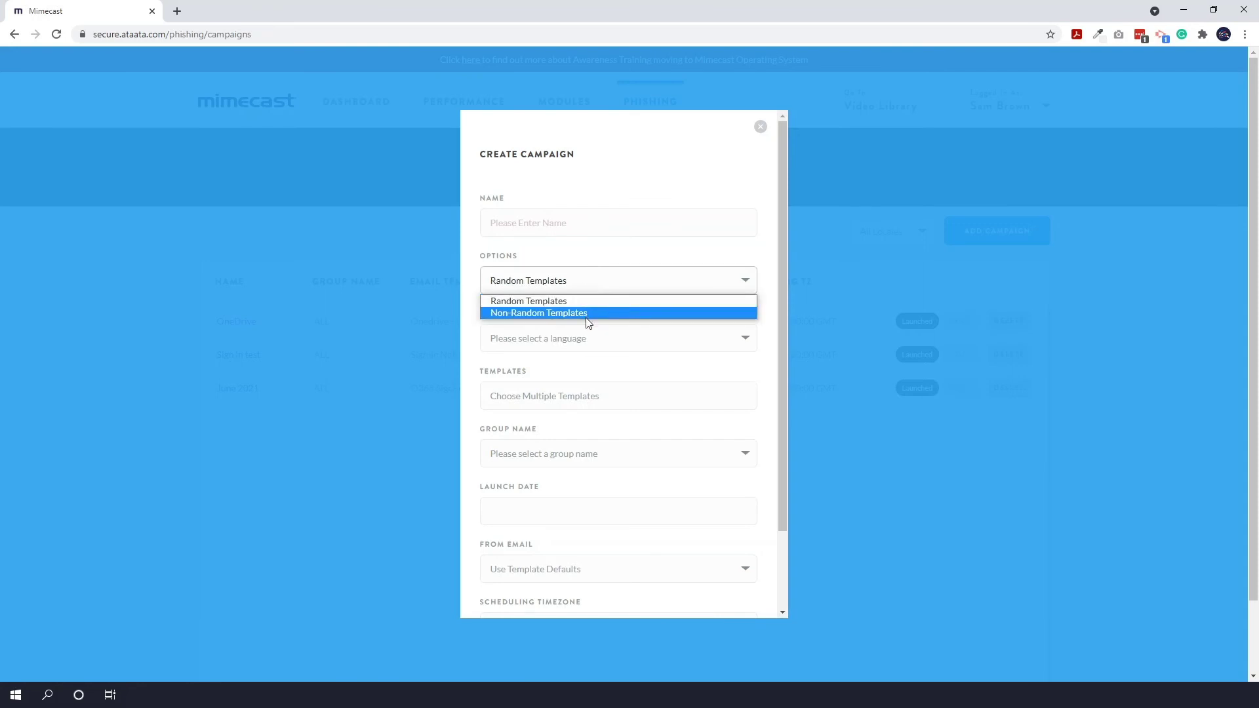
click(621, 479)
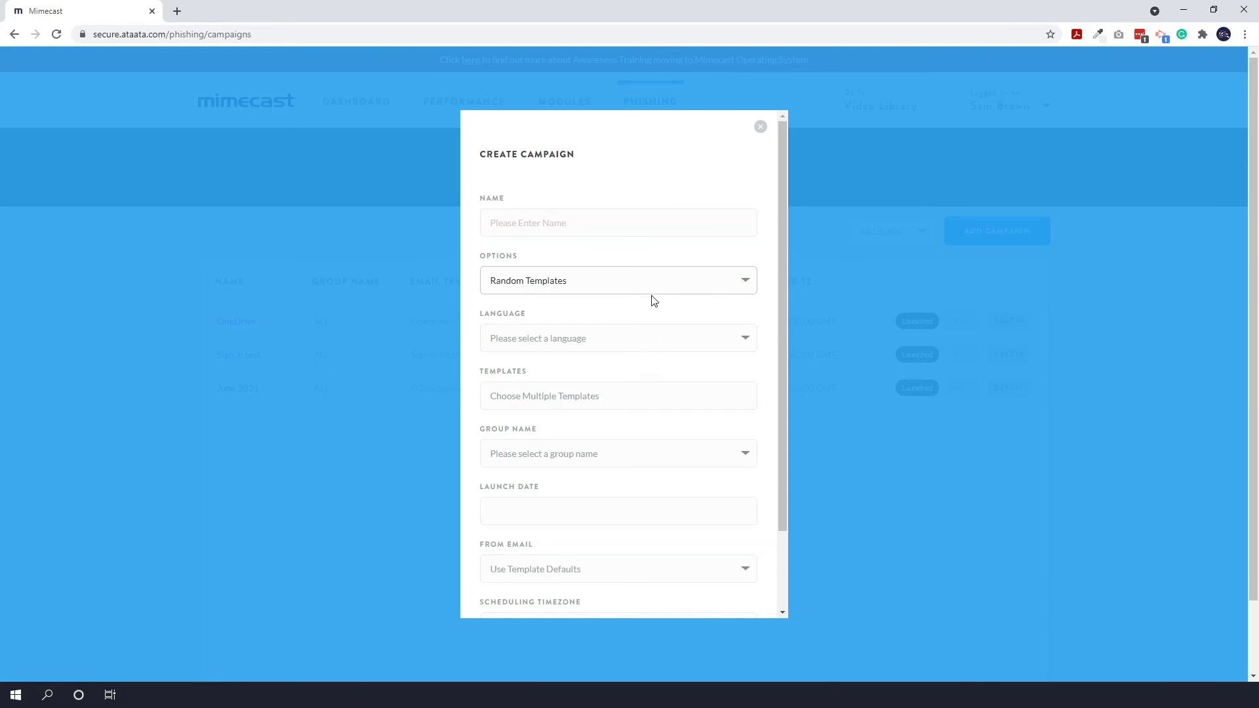
Step: Set Options to Non-Random Templates, choose the Onedrive template, and check the Language list
click(624, 394)
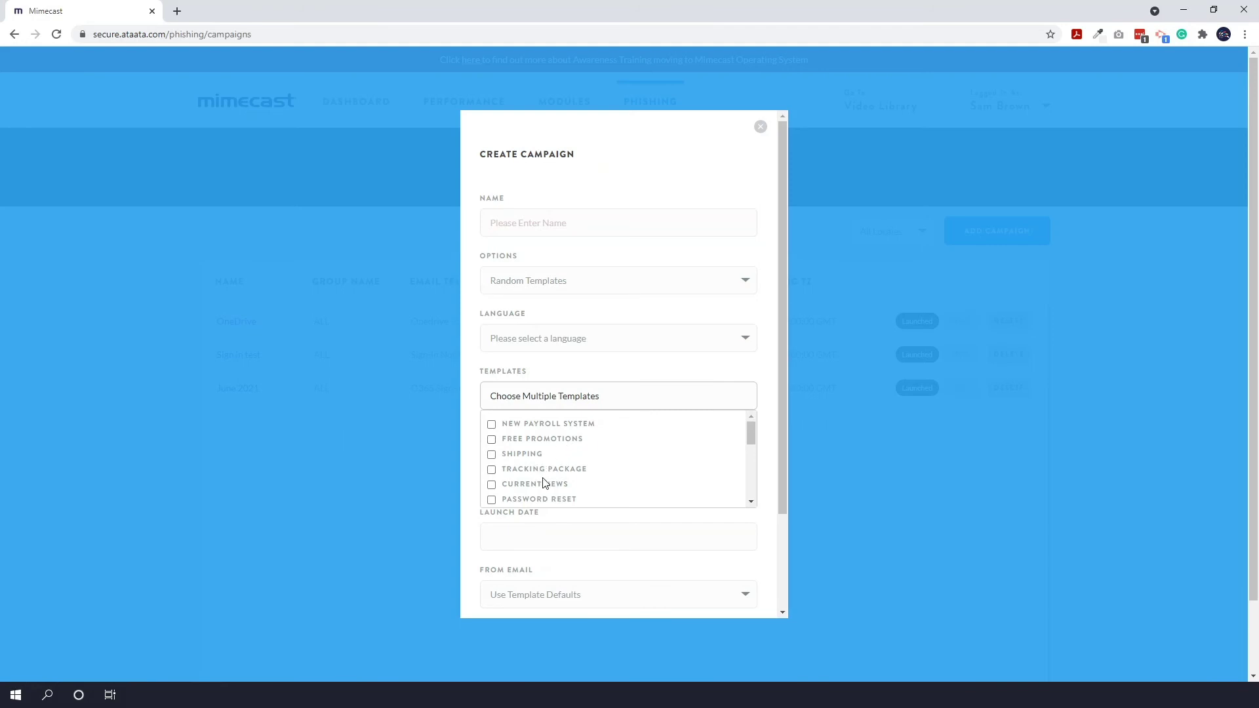
click(548, 282)
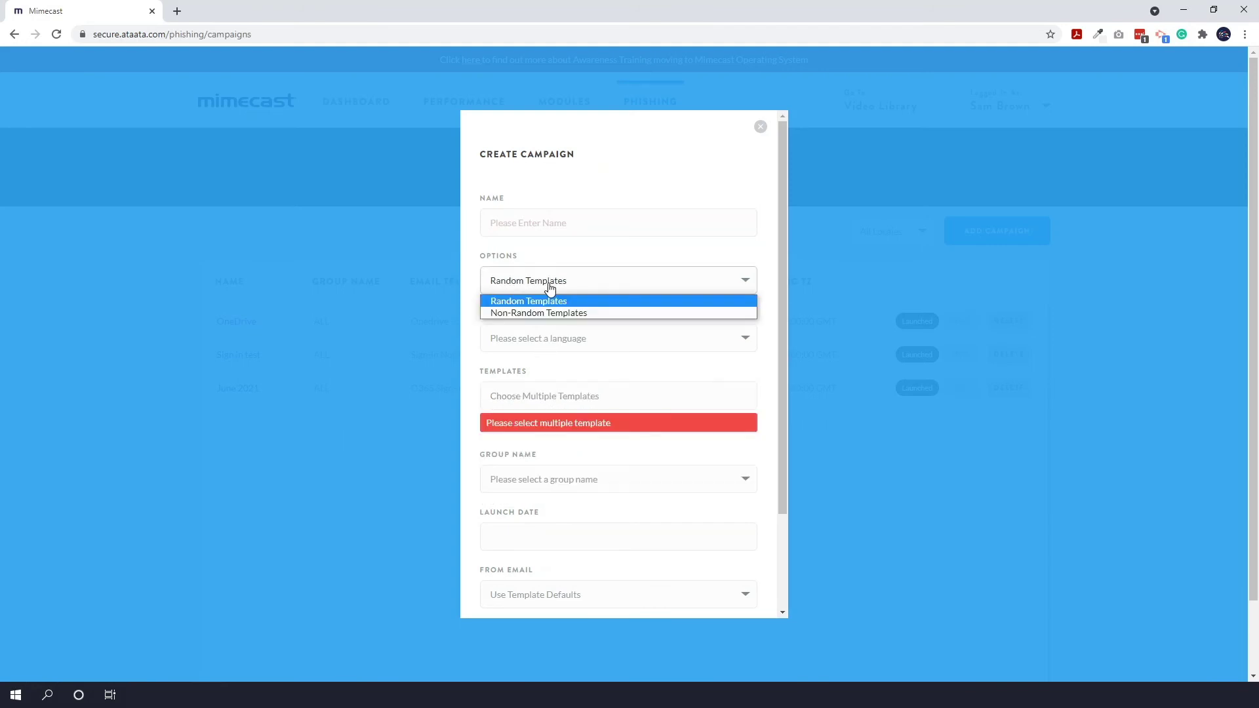
click(539, 314)
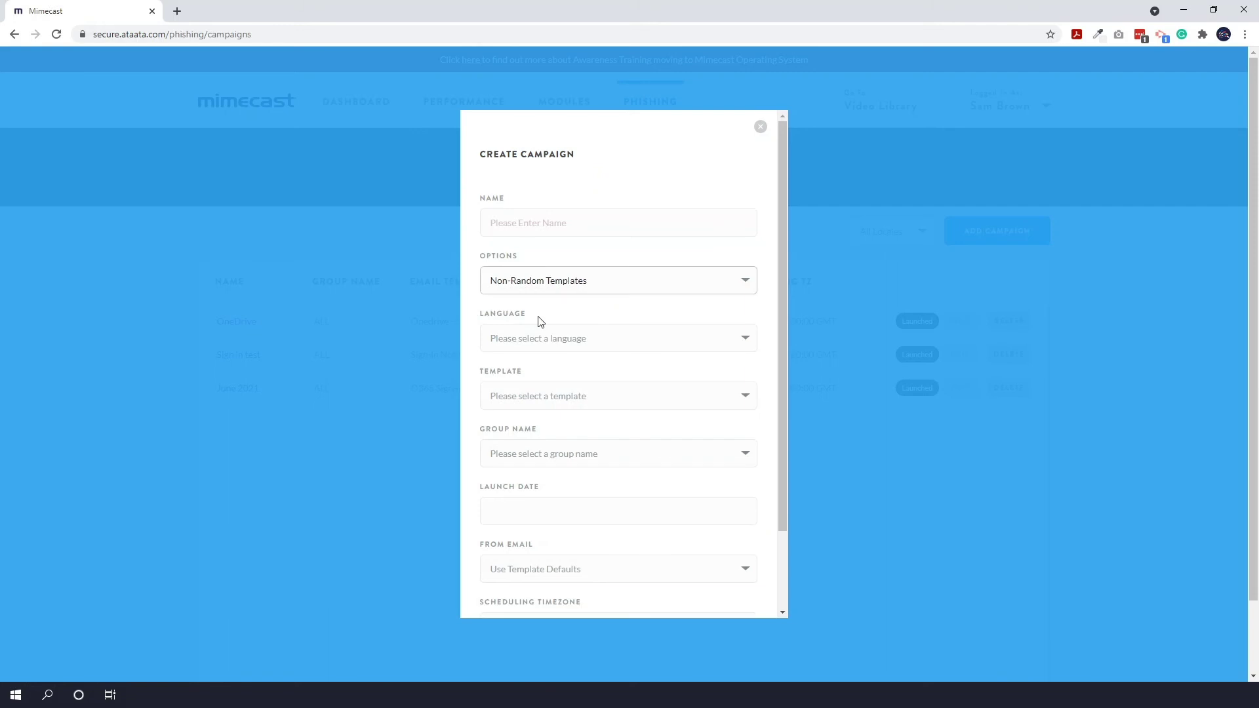
click(567, 401)
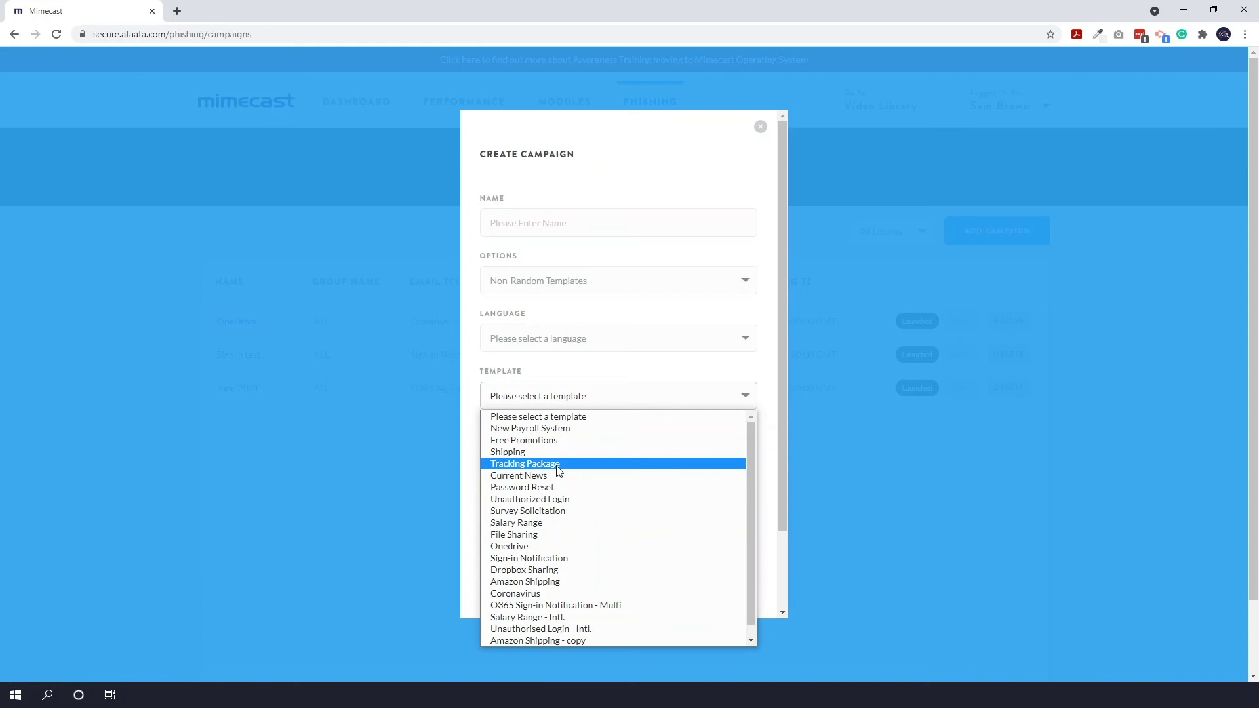
click(550, 548)
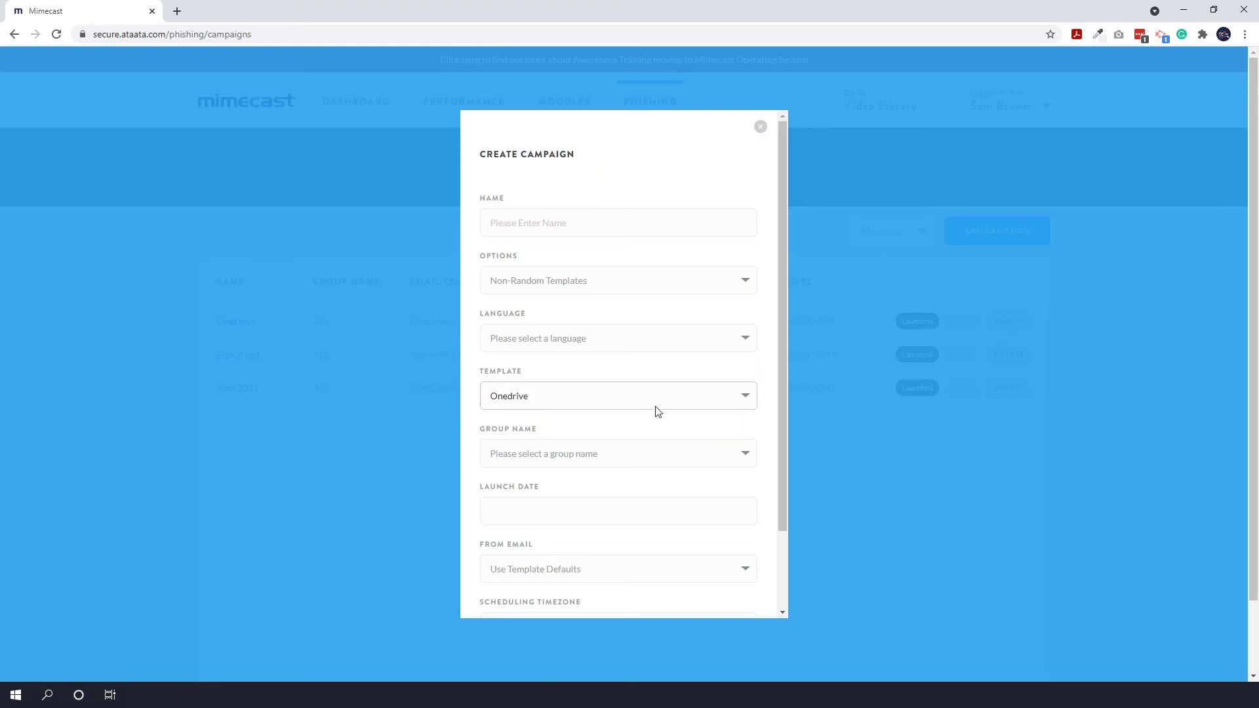
click(639, 337)
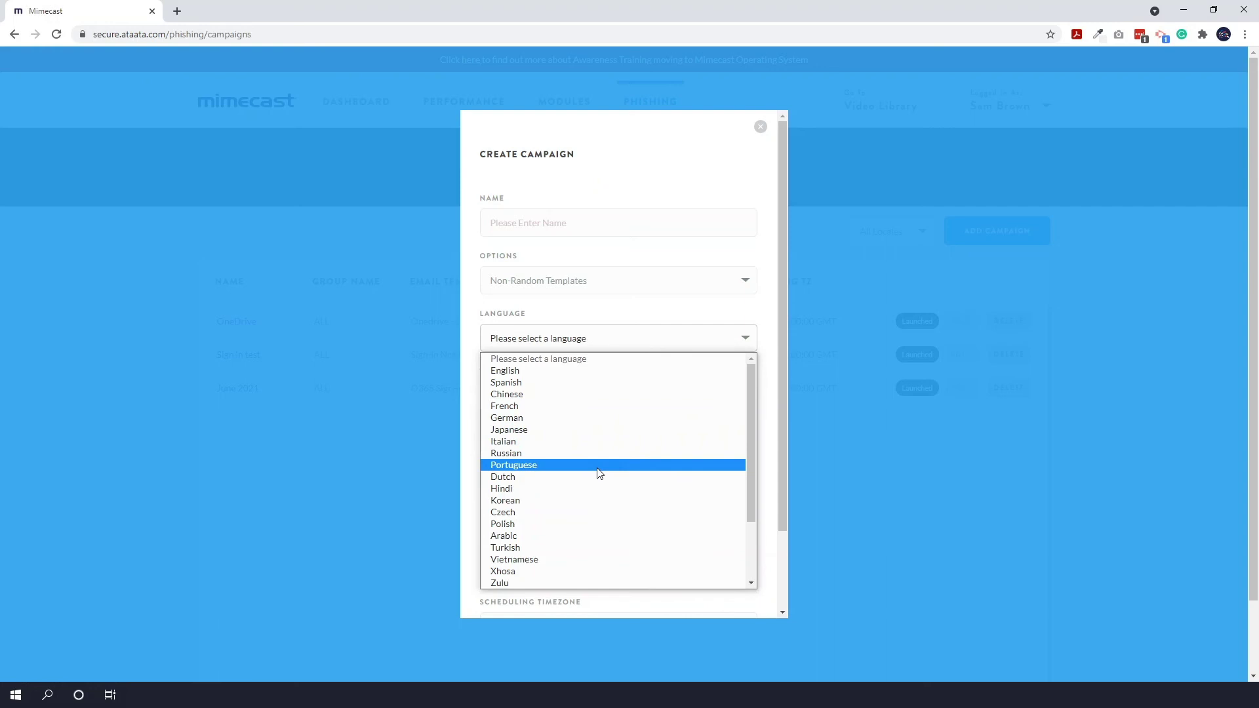
click(721, 342)
scroll(722, 342, down, 2)
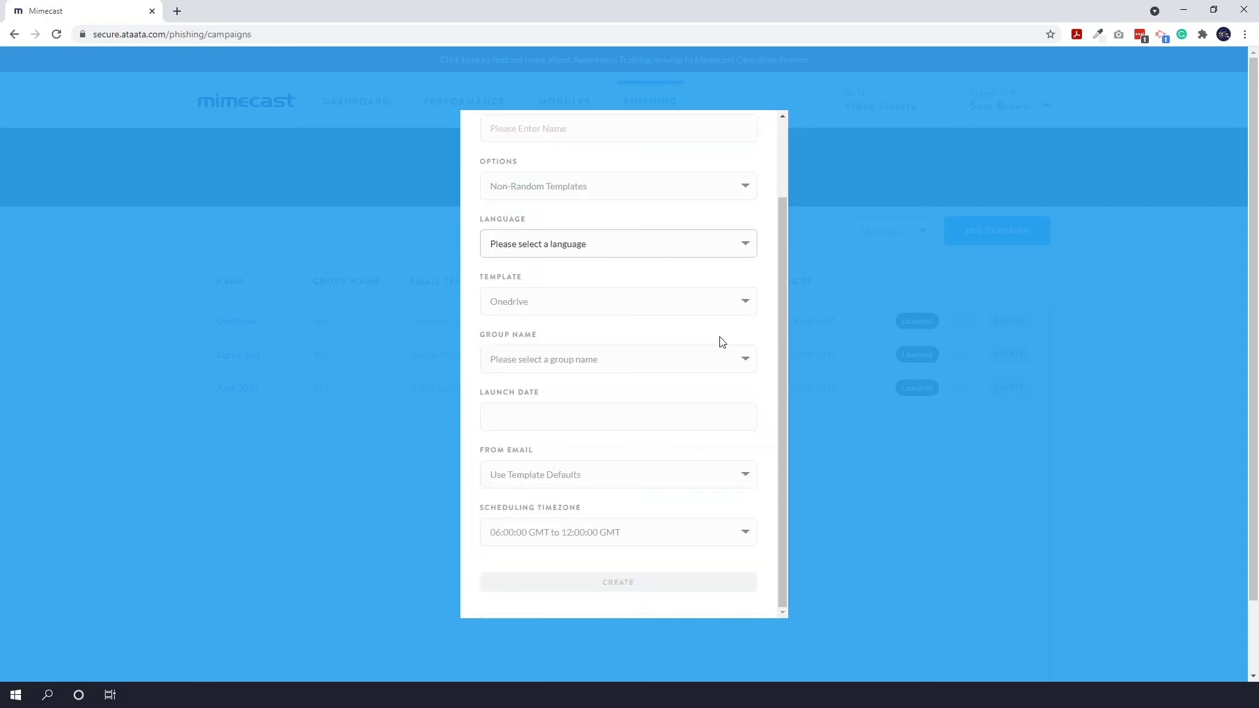
click(682, 364)
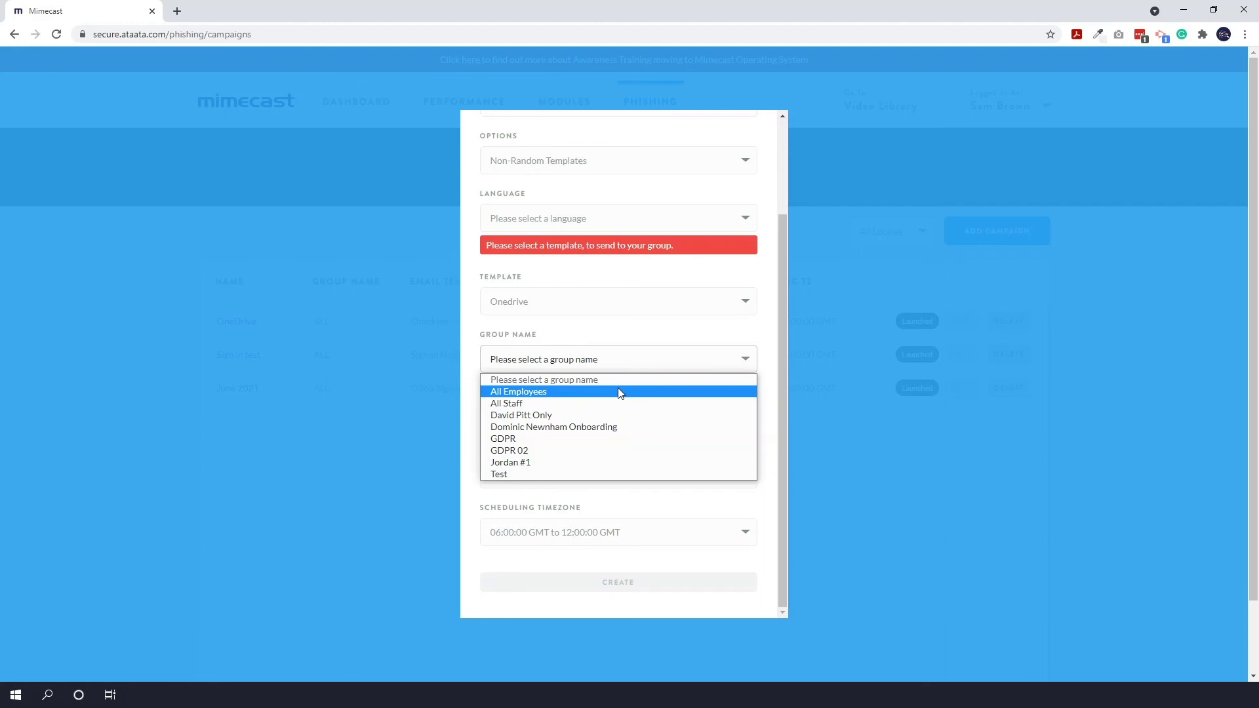
click(624, 371)
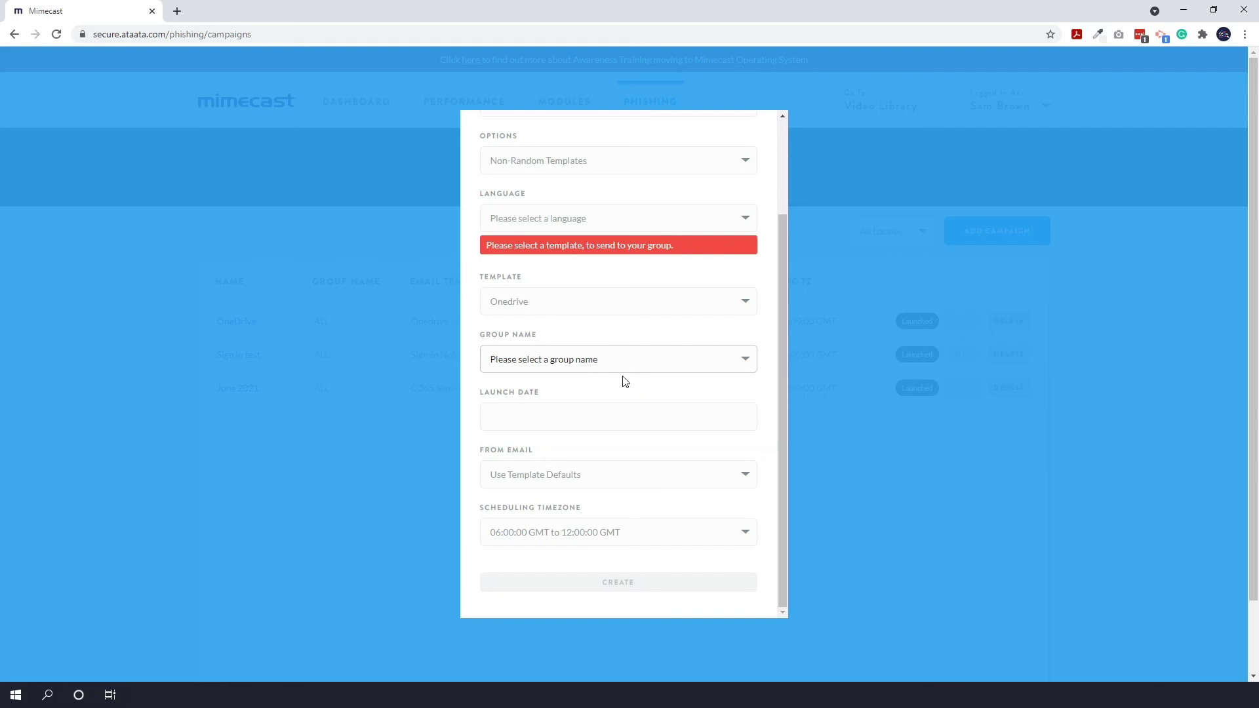
click(613, 413)
scroll(611, 426, down, 1)
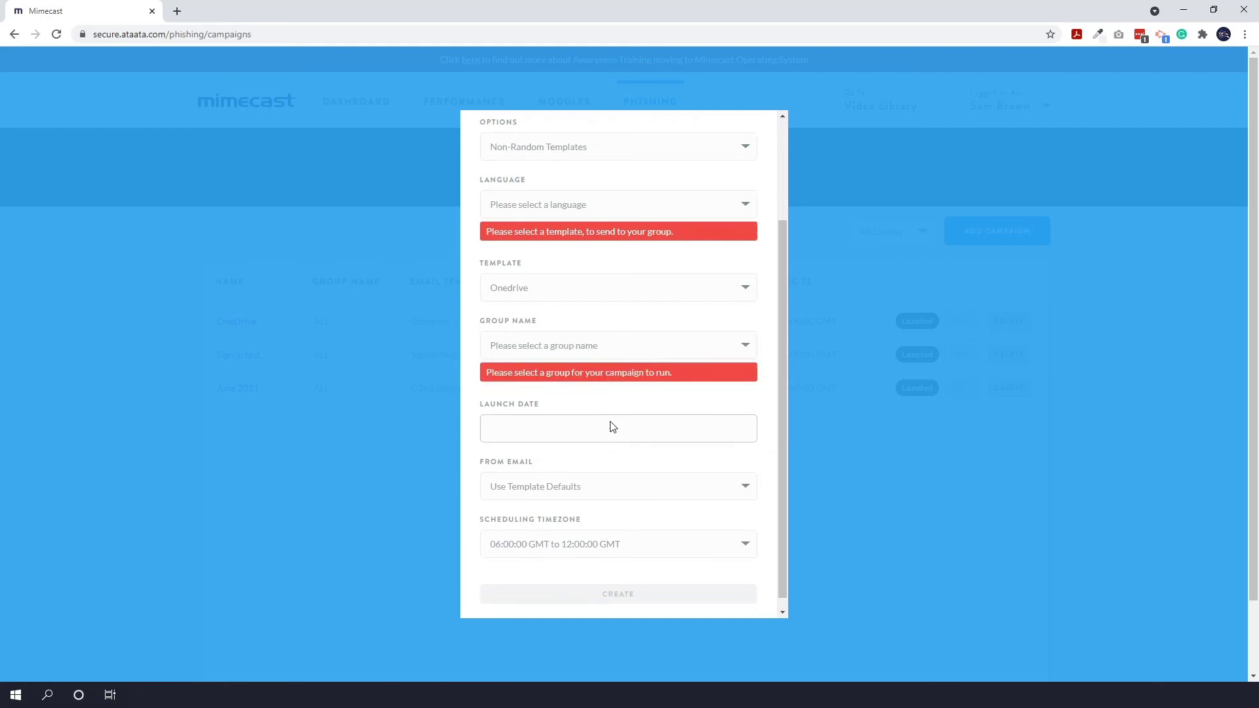
click(612, 472)
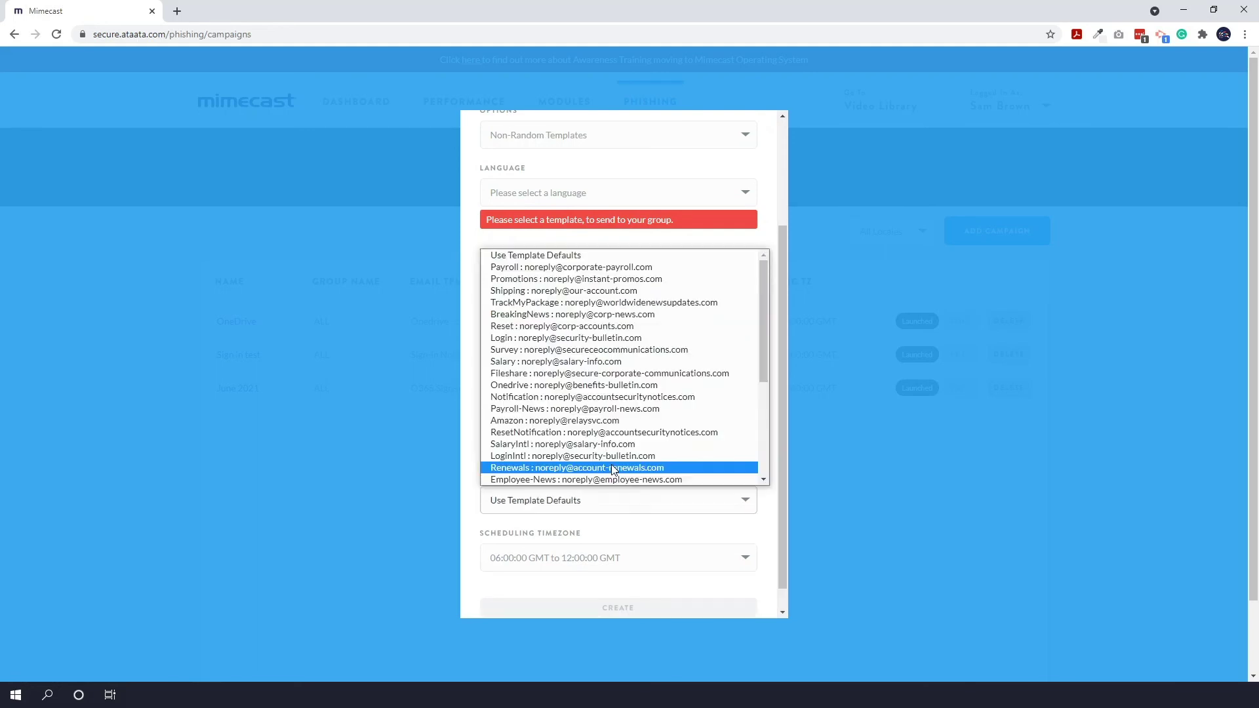
click(610, 511)
click(610, 510)
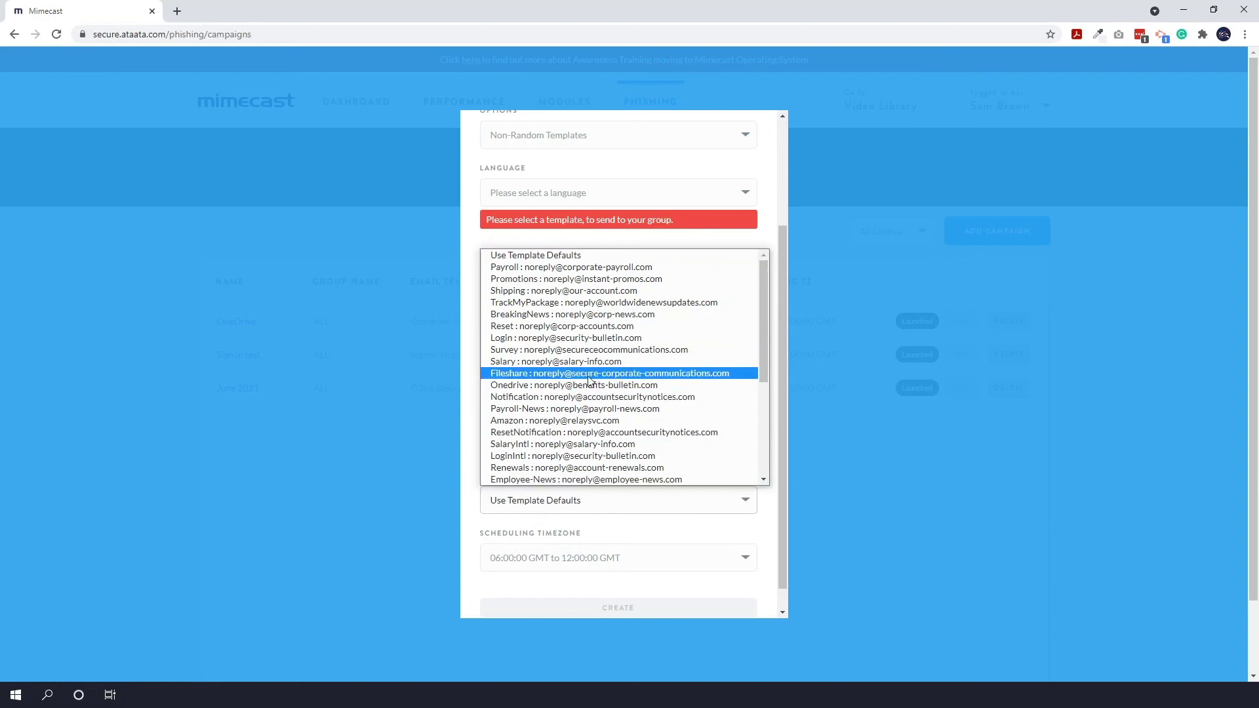
scroll(589, 380, down, 3)
scroll(589, 380, up, 1)
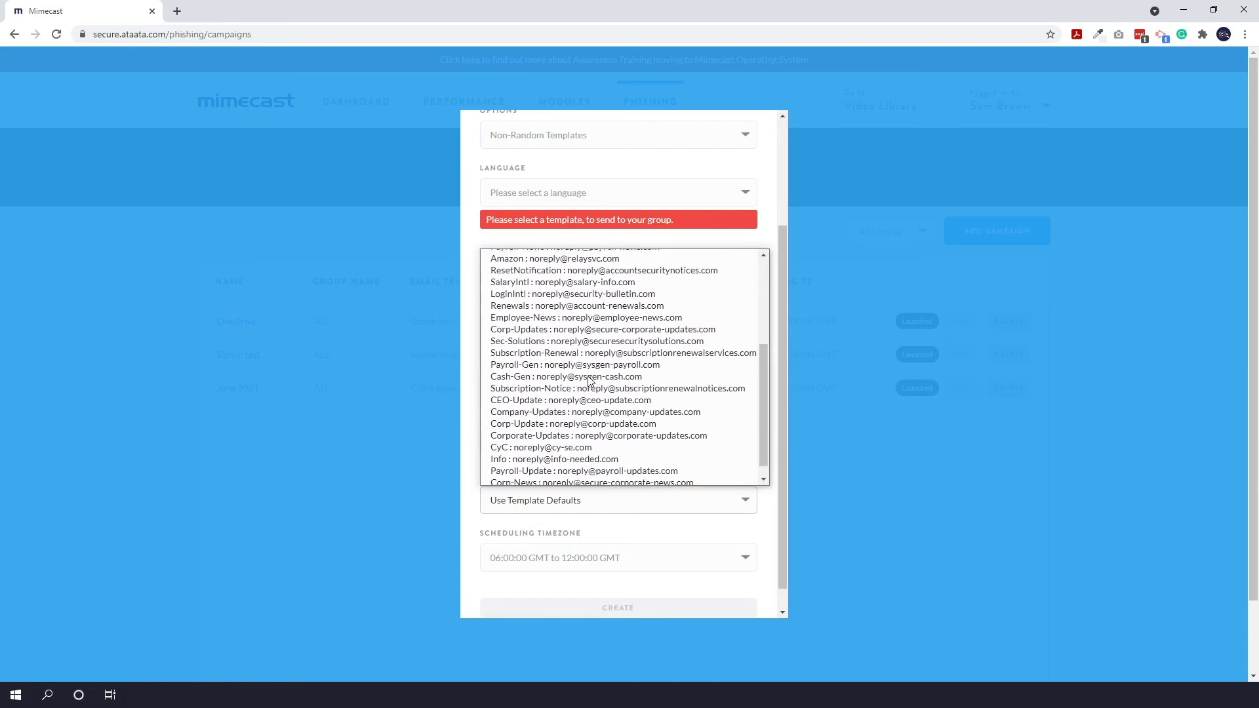
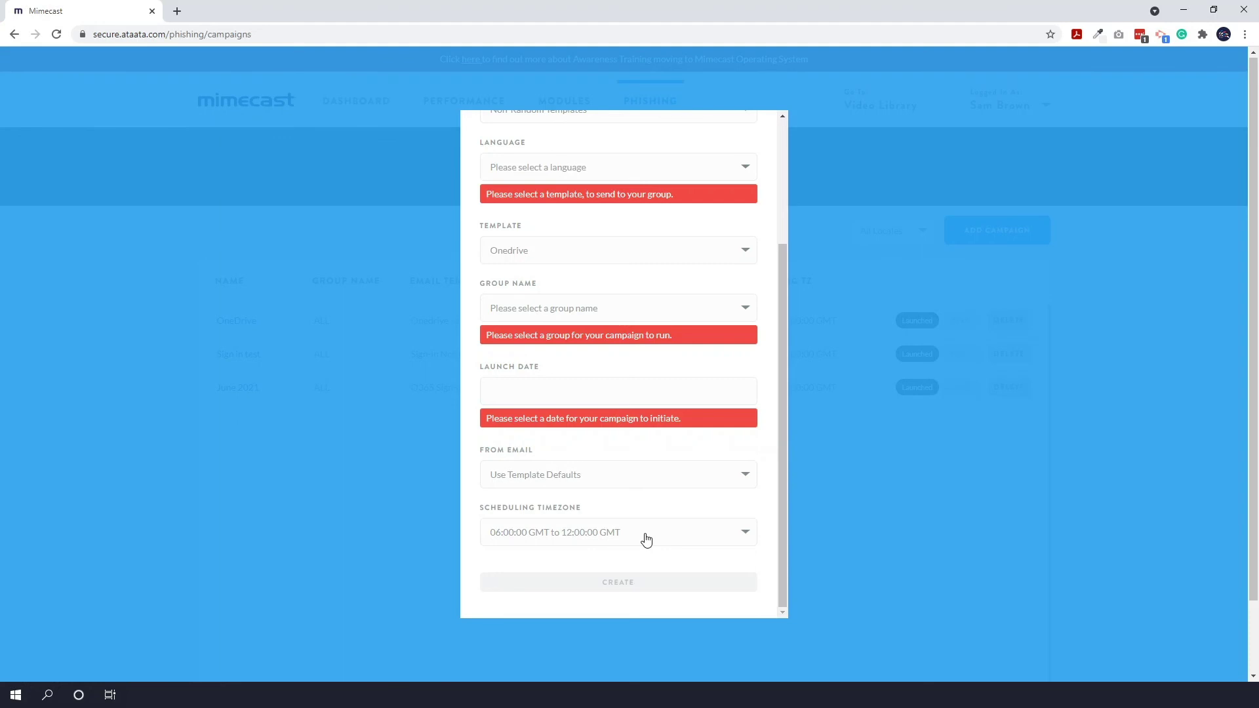
Step: Close the Create Campaign form and open the OneDrive campaign's results: 30.77% opened (8 of 26), 0% clicked
scroll(664, 410, up, 3)
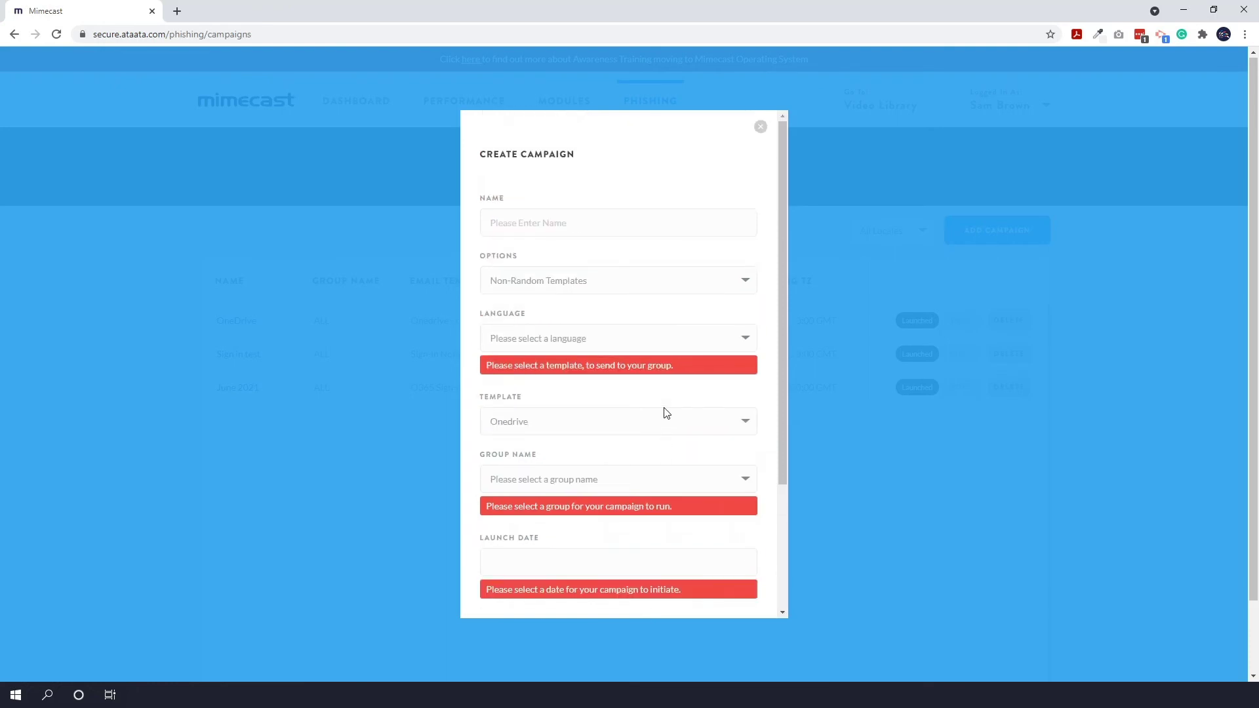
click(761, 127)
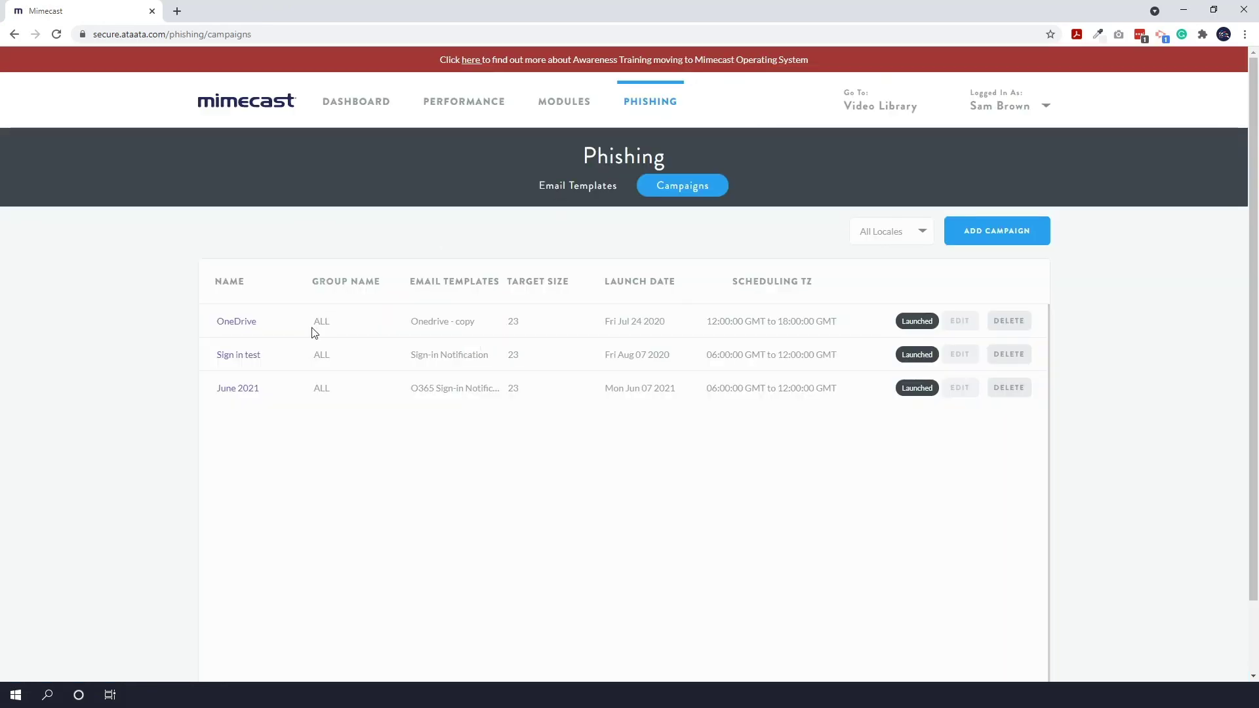
click(249, 324)
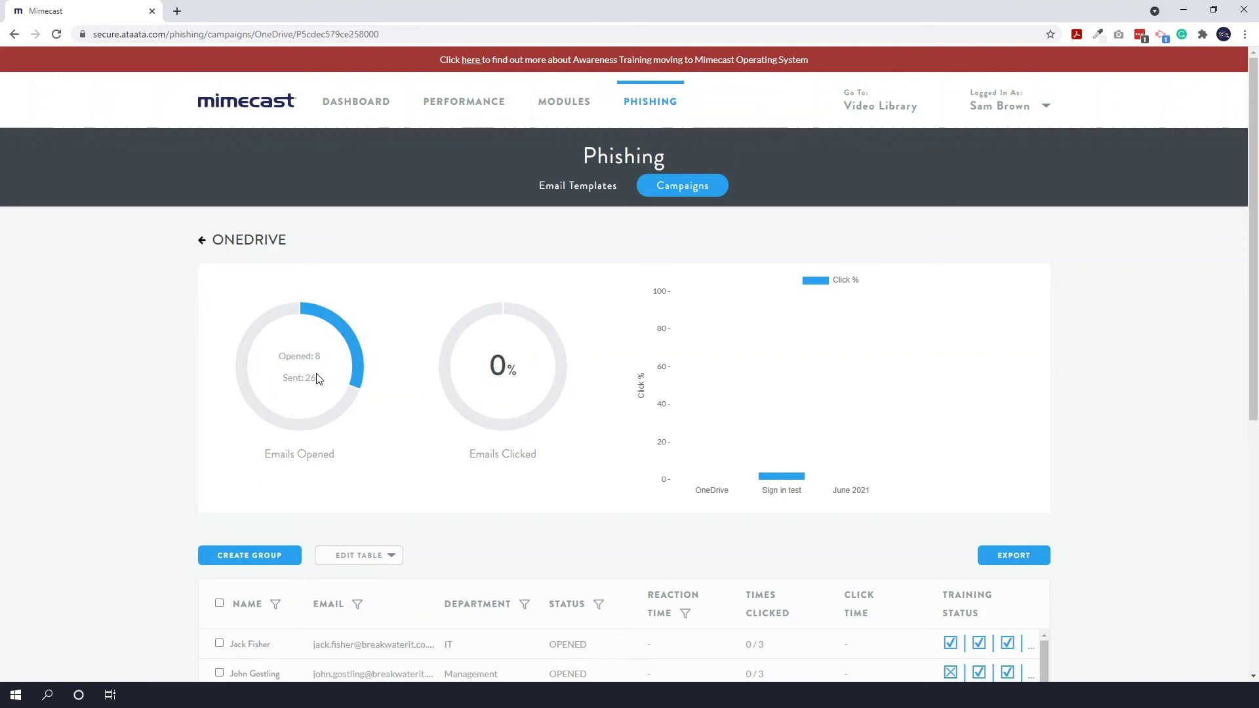
mouse_move(470, 379)
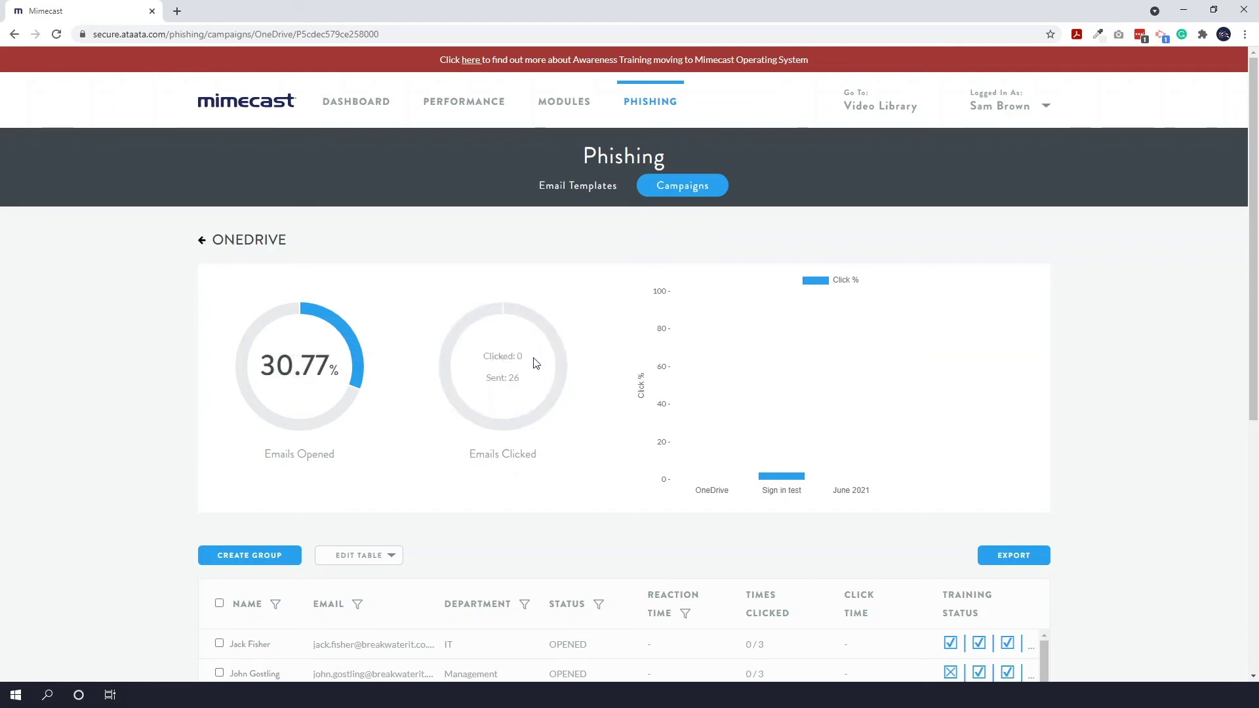
scroll(536, 363, down, 4)
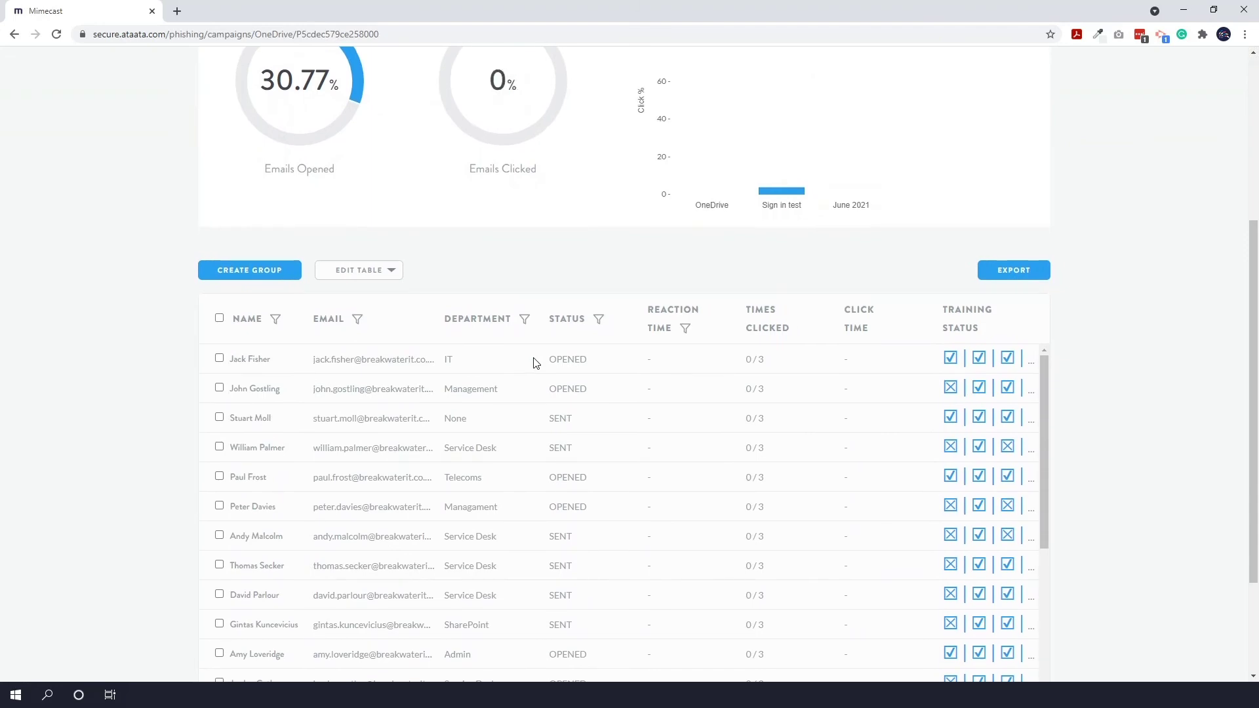
scroll(536, 363, up, 5)
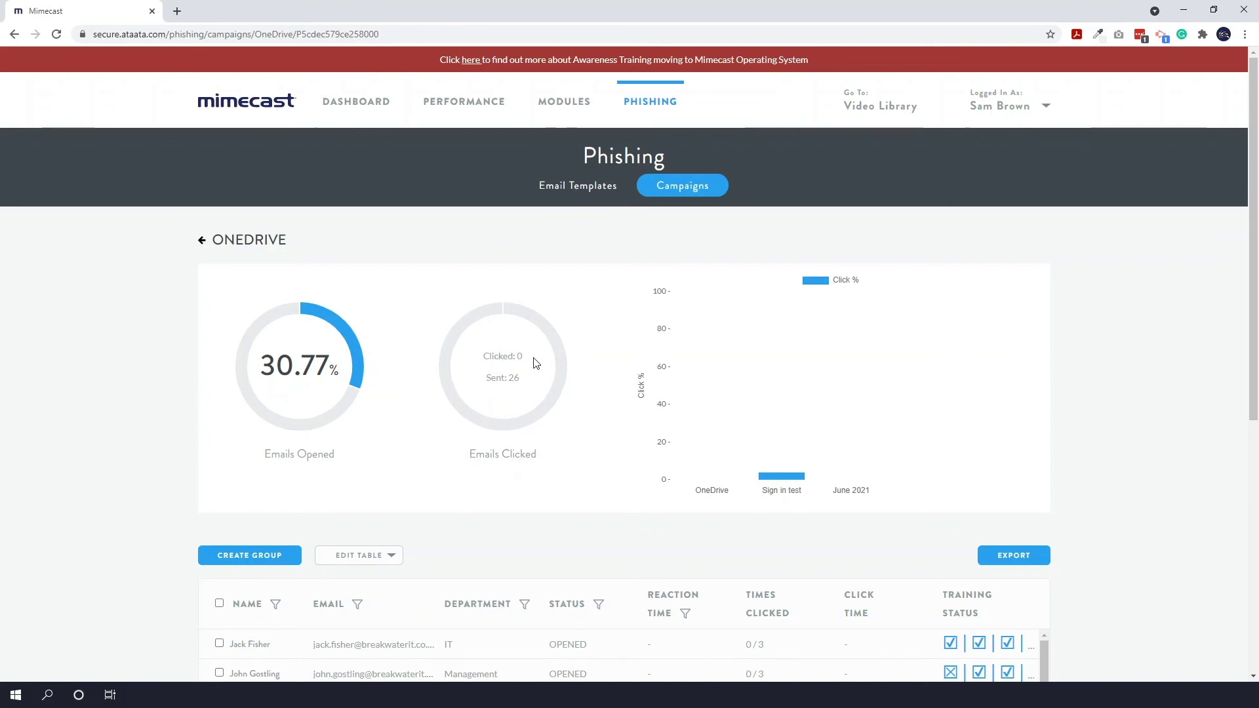
scroll(536, 362, down, 4)
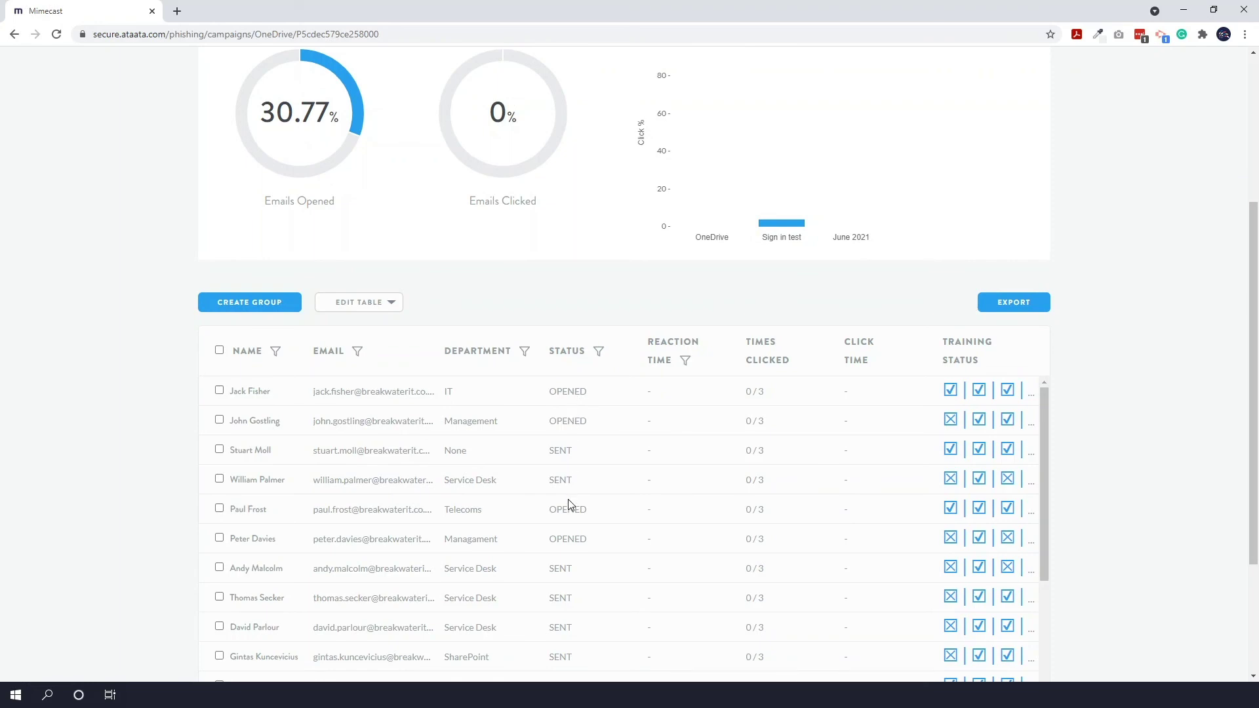
scroll(567, 498, down, 3)
scroll(569, 502, down, 1)
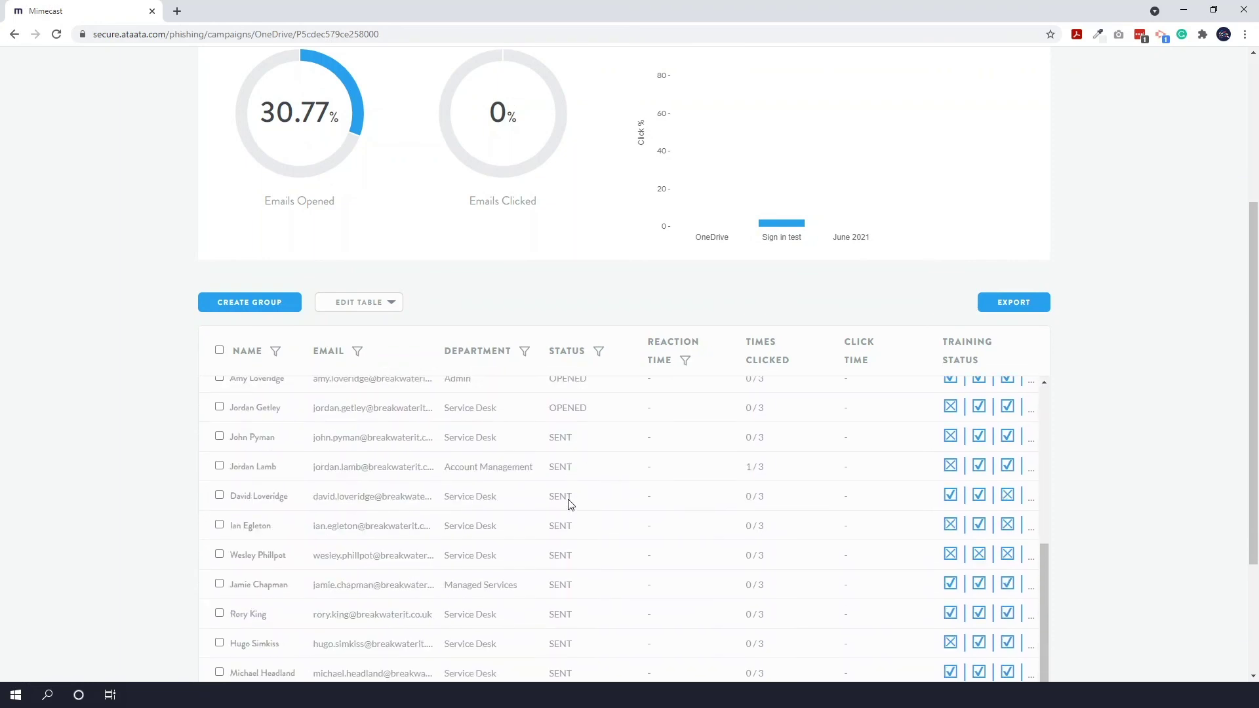
scroll(569, 504, up, 4)
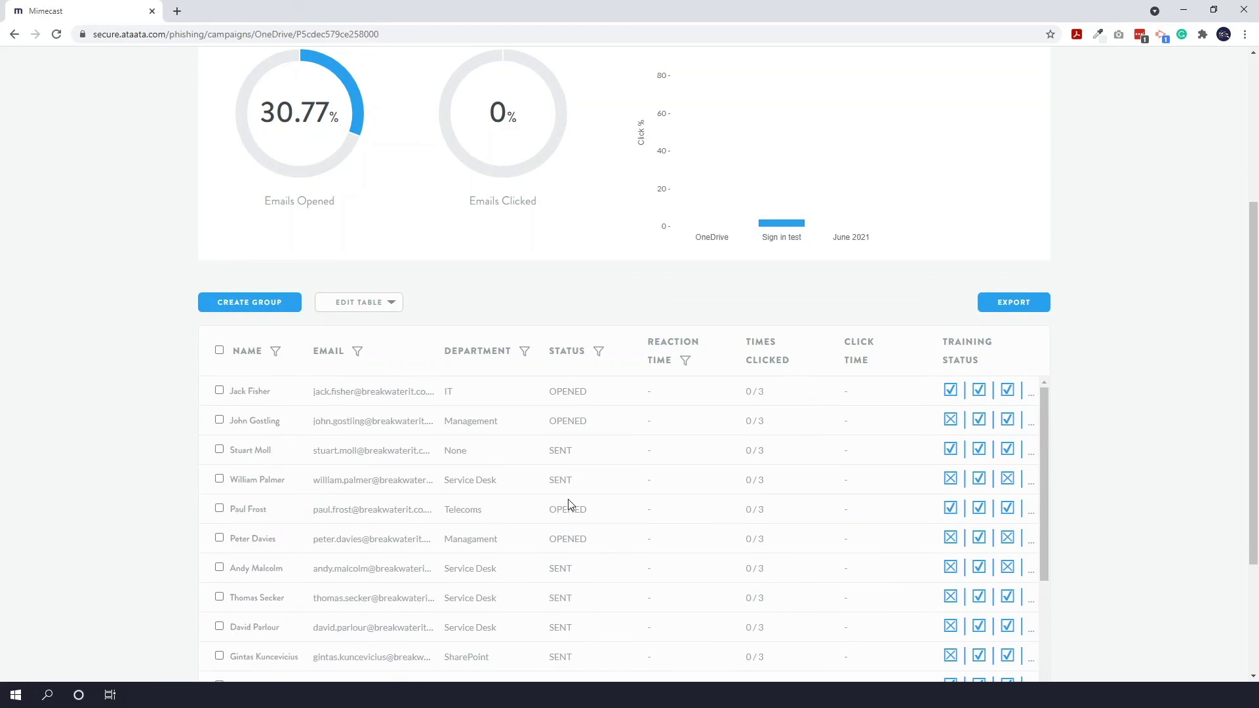
scroll(1127, 450, up, 4)
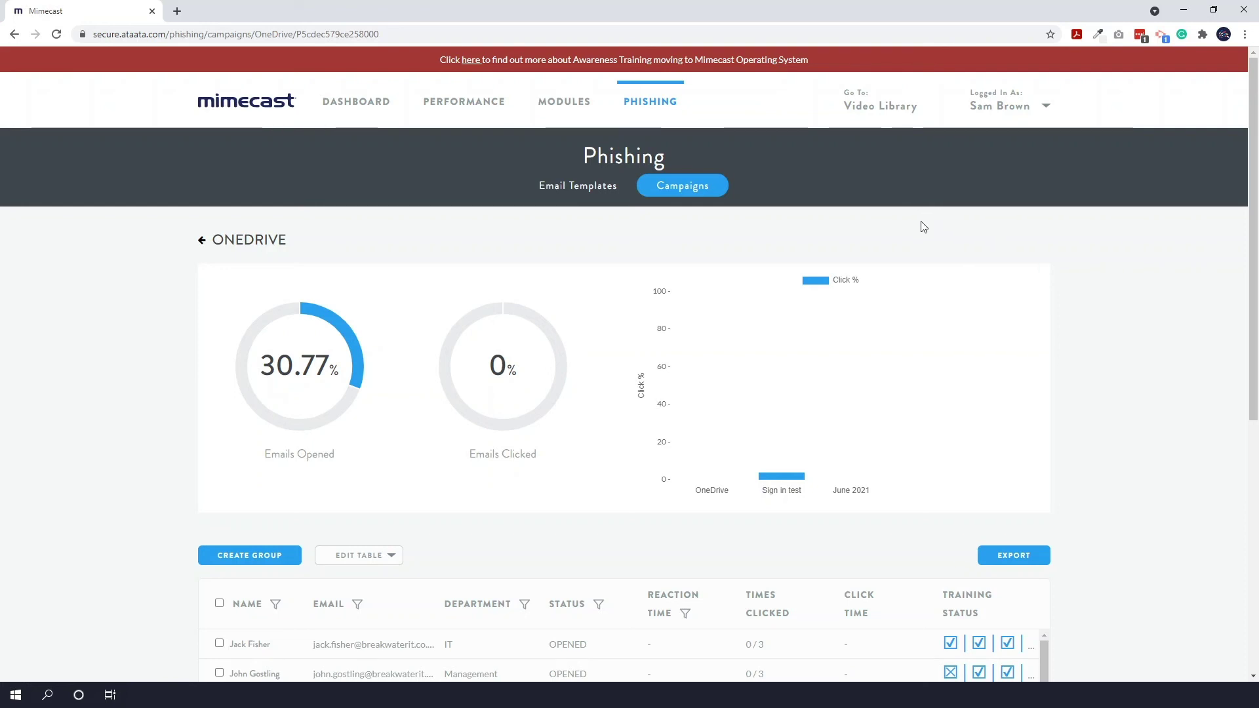
Step: Browse the Video Library modules and show earned badges by topic, e.g. 5 Phishing and 2 Infoprotection
click(881, 108)
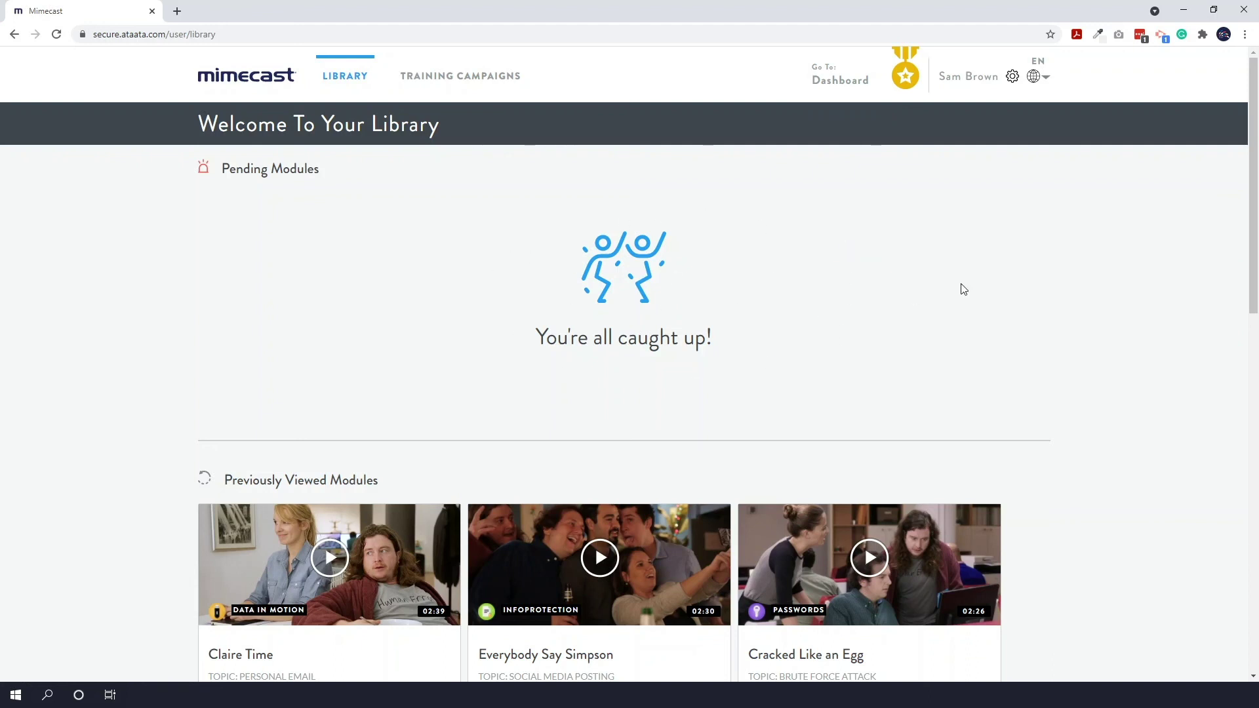
scroll(998, 331, down, 2)
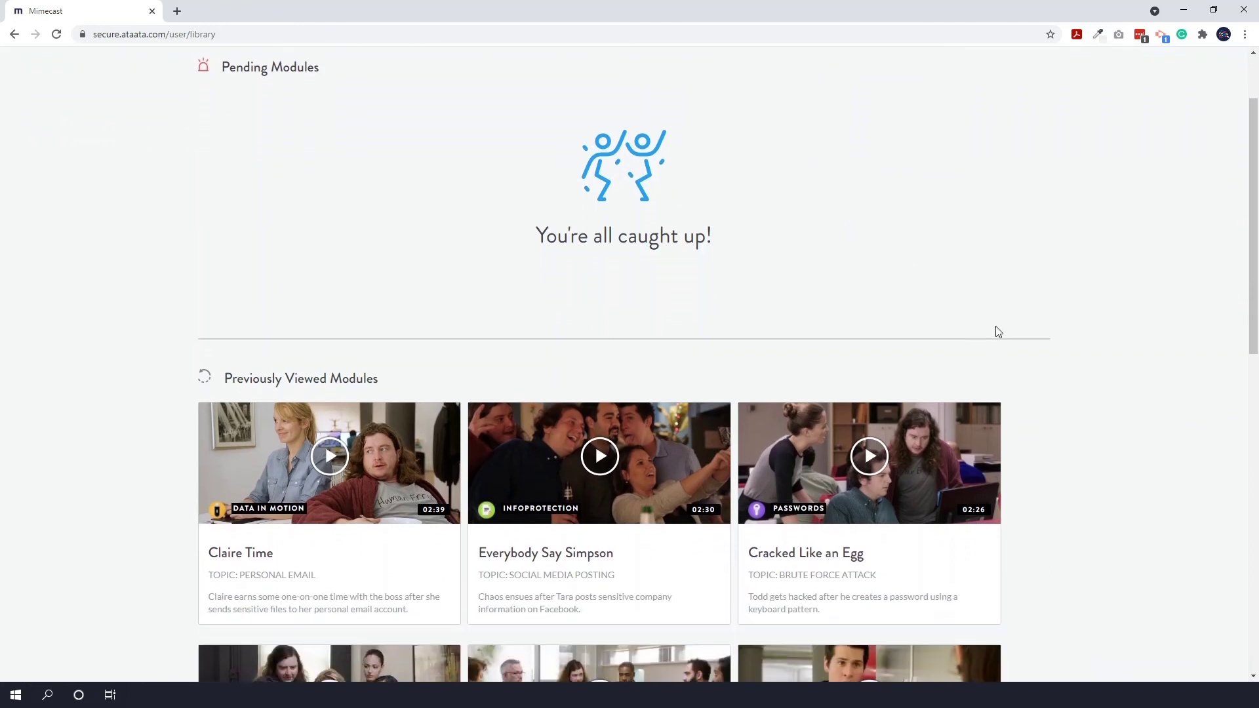
scroll(998, 331, down, 8)
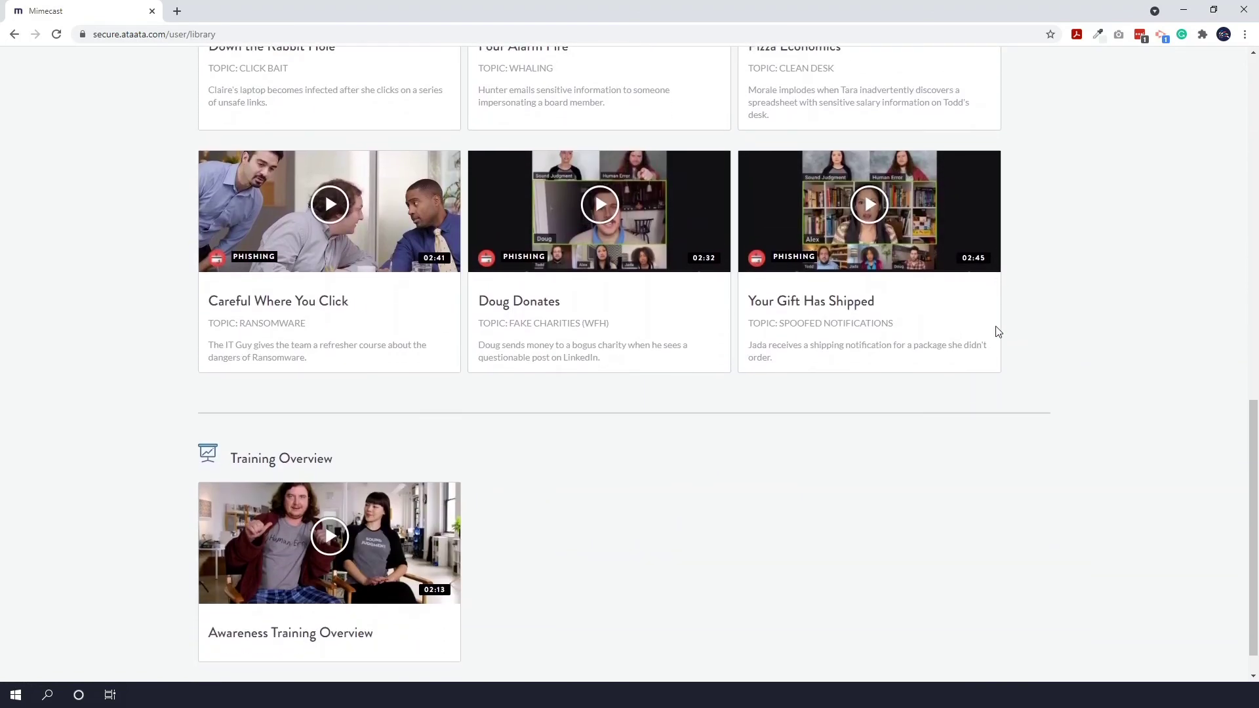
scroll(998, 331, up, 10)
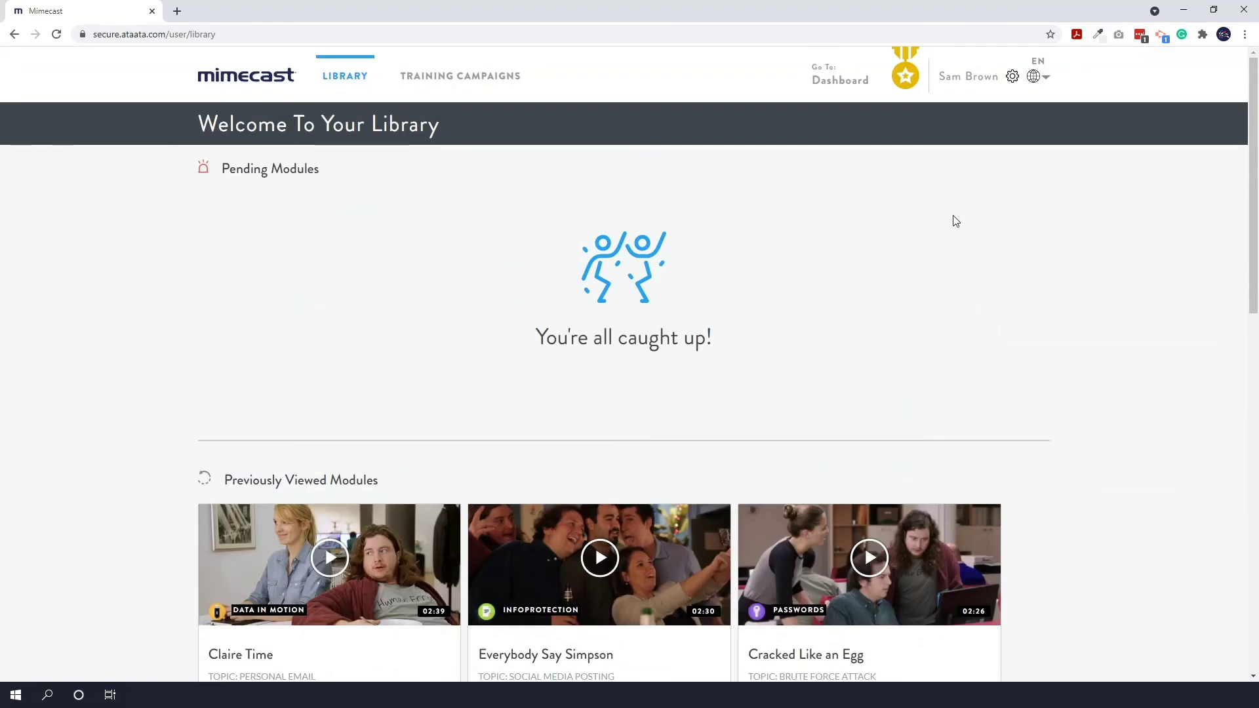
click(907, 77)
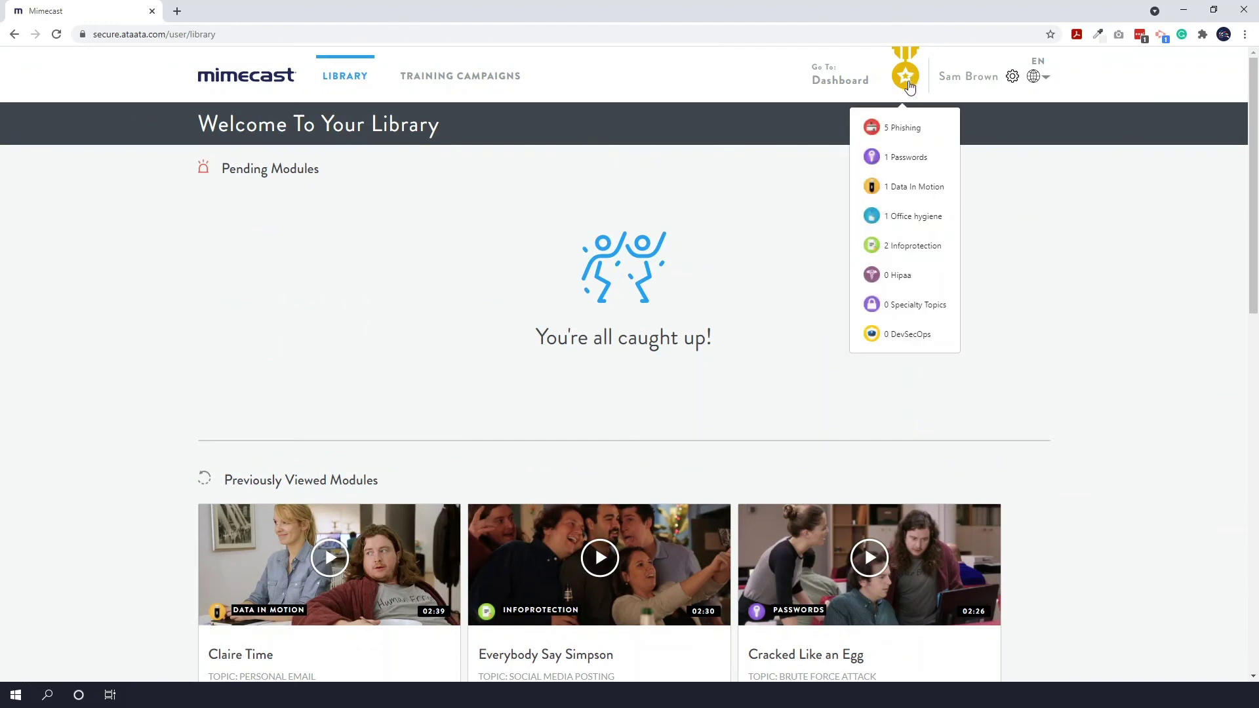